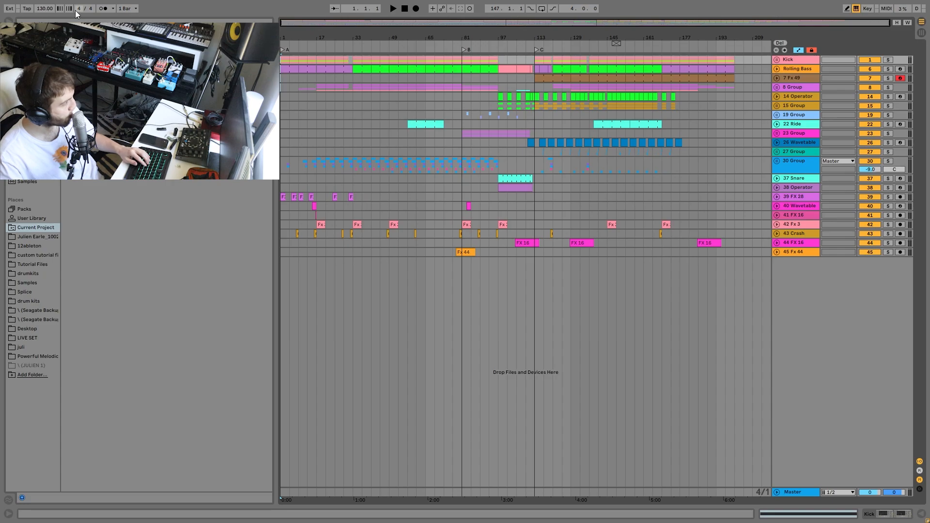
Solo the Kick group, unfold its tracks, and play it from bar 137.
{"action": "left_click", "coordinate": [887, 61]}
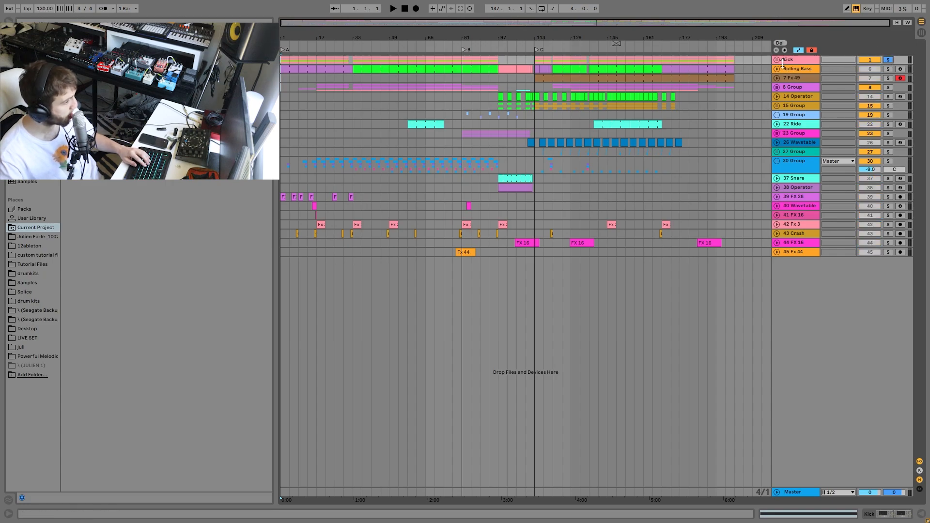
{"action": "left_click", "coordinate": [776, 60]}
{"action": "left_click", "coordinate": [604, 92]}
{"action": "key", "text": "space"}
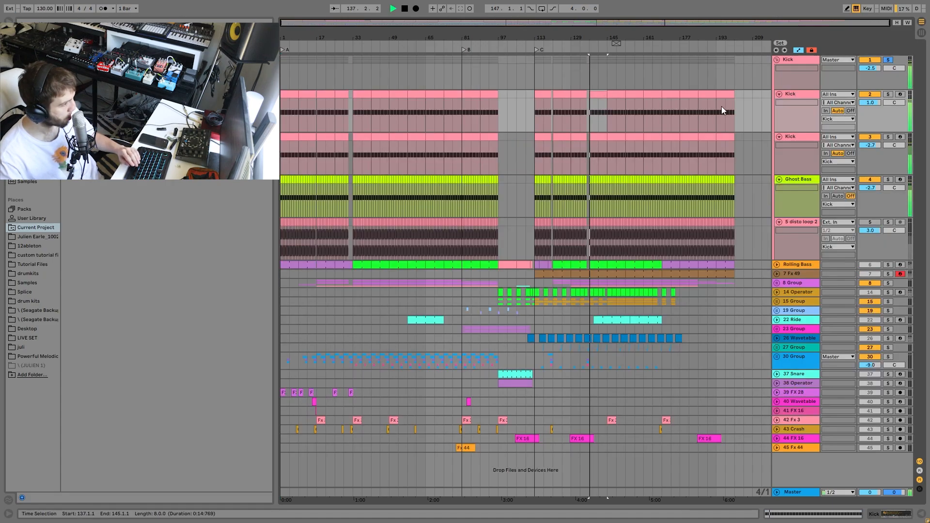
Delete the "disto loop 2" track from the Kick group.
{"action": "left_click", "coordinate": [789, 220]}
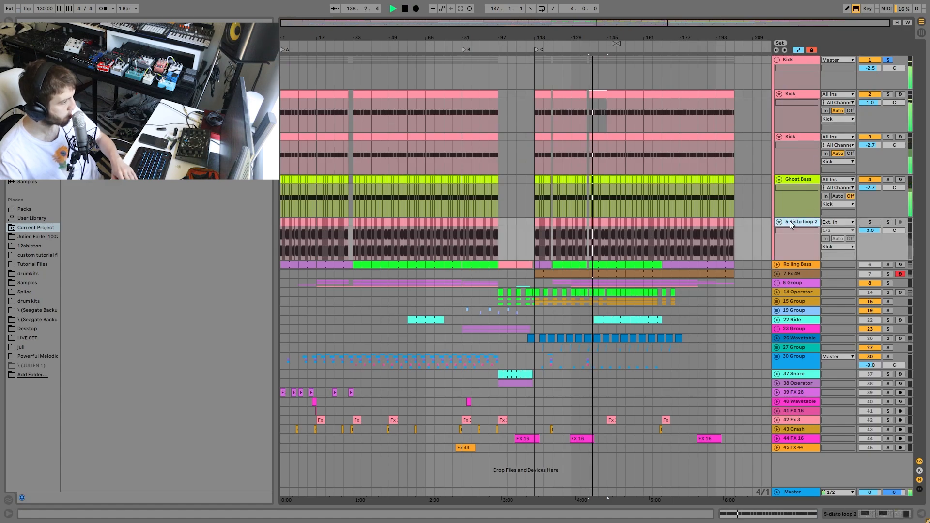
{"action": "key", "text": "Delete"}
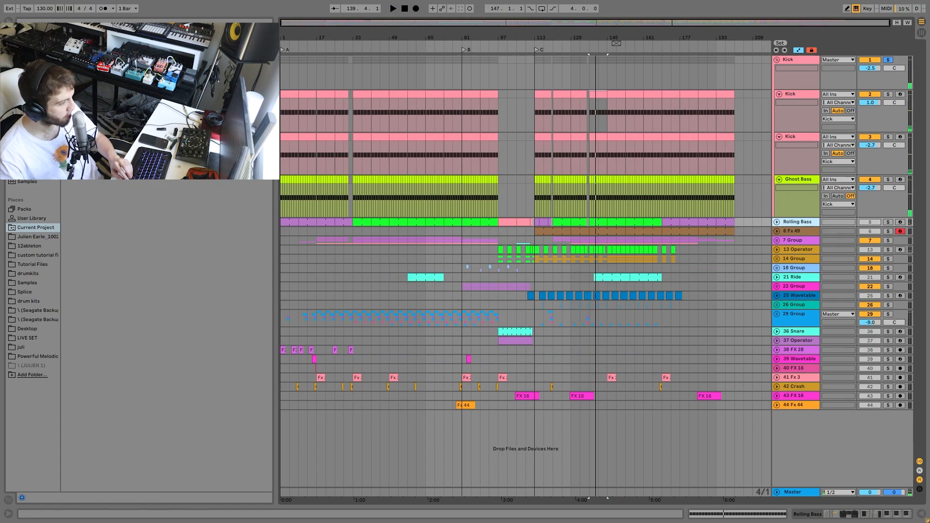
Solo the first Kick track inside the group, show its sampler, and listen to it from bar 137.
{"action": "left_click", "coordinate": [888, 94]}
{"action": "key", "text": "space"}
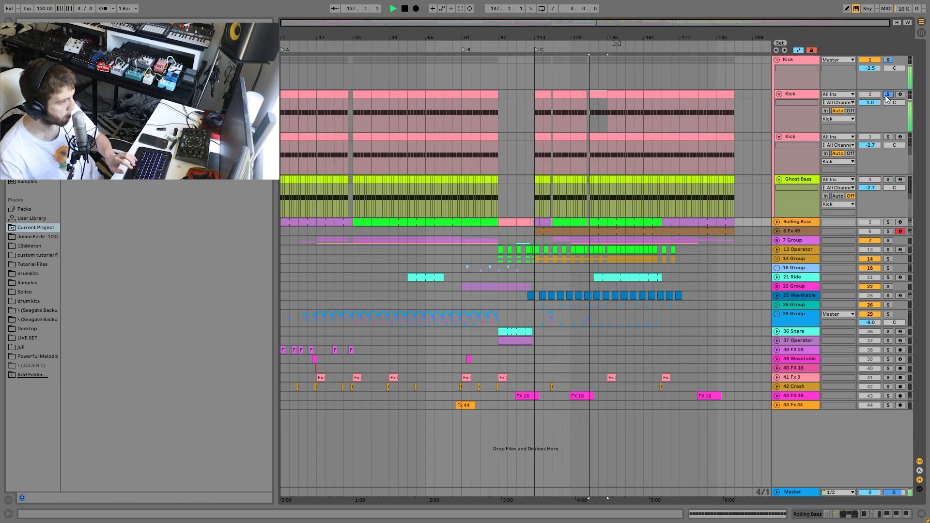
{"action": "double_click", "coordinate": [800, 92]}
{"action": "key", "text": "space"}
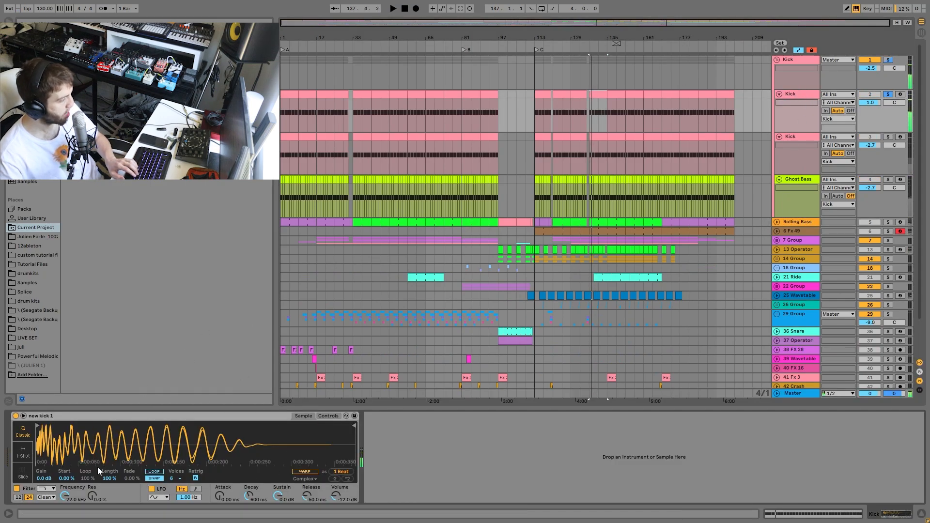
{"action": "key", "text": "space"}
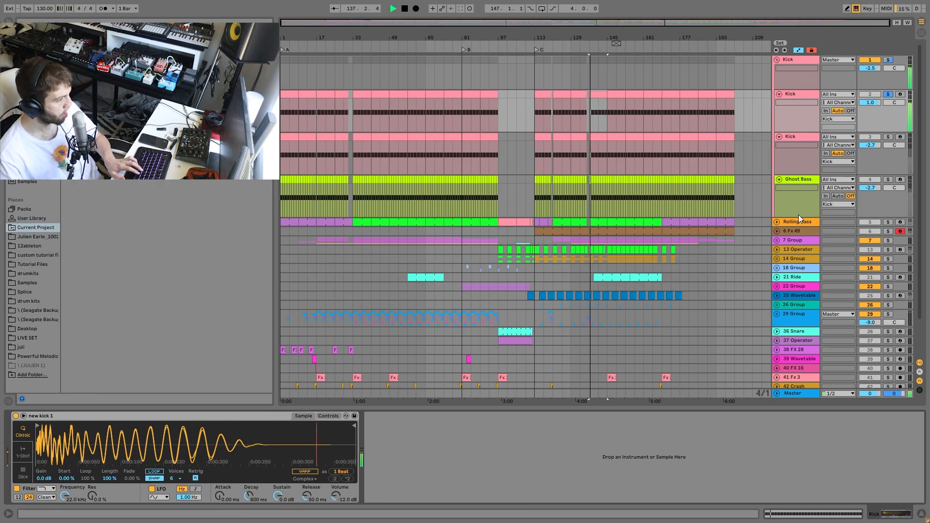
Solo the Ghost Bass track and inspect its MIDI clip and devices at bar 138 while listening to it.
{"action": "left_click", "coordinate": [888, 179]}
{"action": "key", "text": "space"}
{"action": "left_click", "coordinate": [792, 181]}
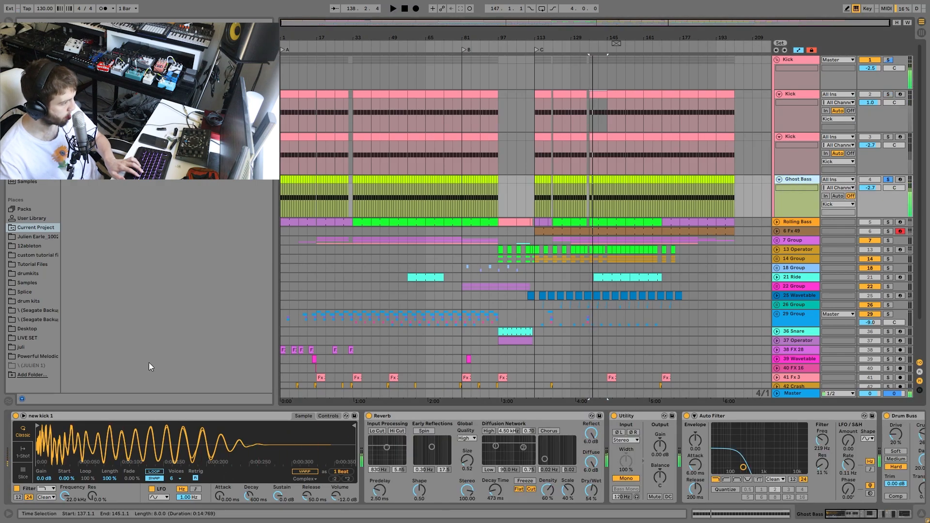
{"action": "double_click", "coordinate": [591, 180]}
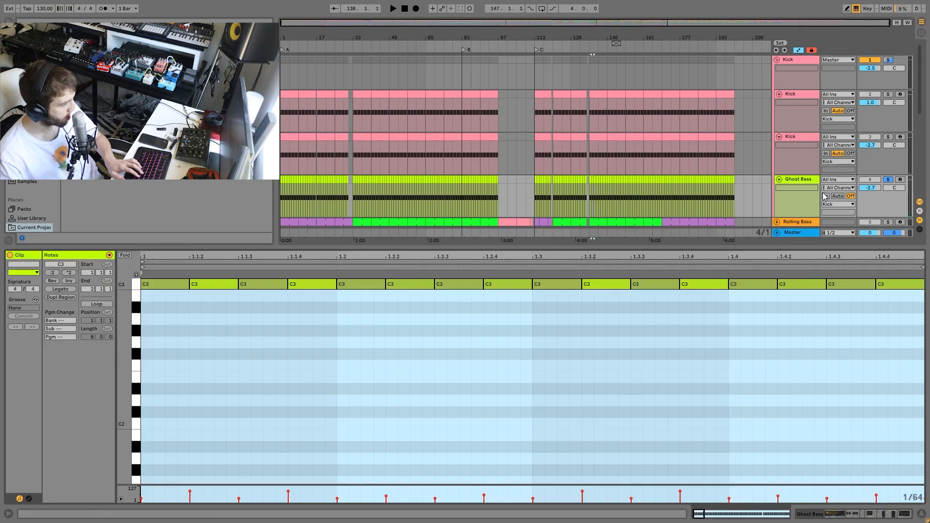
{"action": "left_click", "coordinate": [806, 180]}
{"action": "key", "text": "space"}
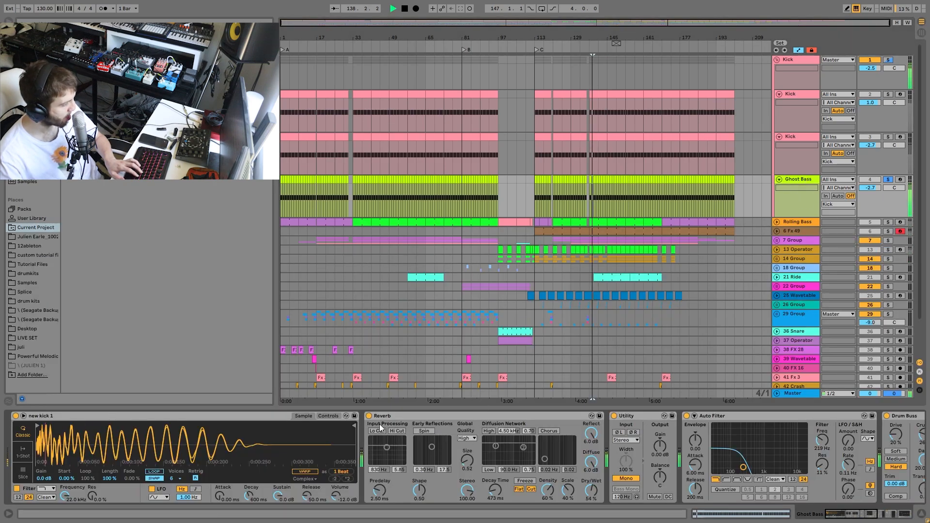
Examine the Ghost Bass device chain from the Reverb through to the EQ Eight.
{"action": "scroll", "coordinate": [392, 435], "scroll_direction": "down", "scroll_amount": 3}
{"action": "scroll", "coordinate": [401, 454], "scroll_direction": "down", "scroll_amount": 3}
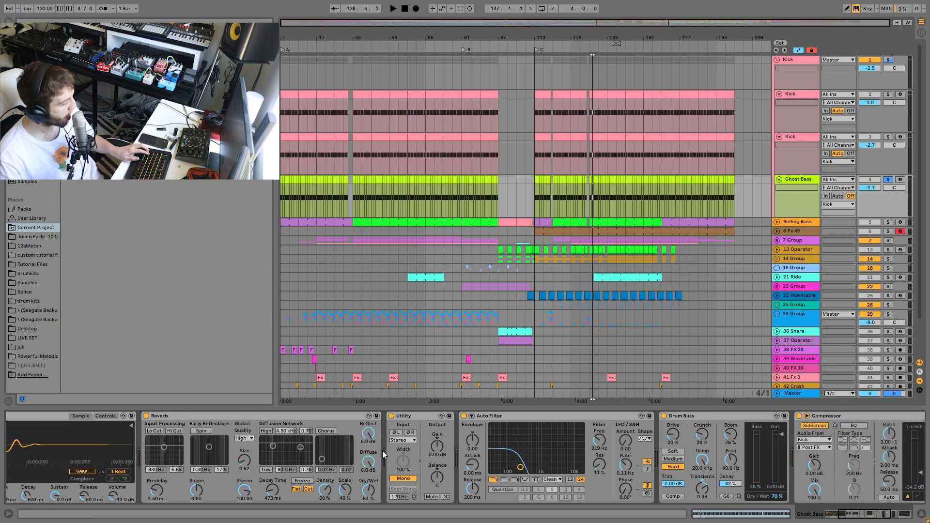
{"action": "left_click", "coordinate": [452, 444]}
{"action": "scroll", "coordinate": [401, 437], "scroll_direction": "down", "scroll_amount": 5}
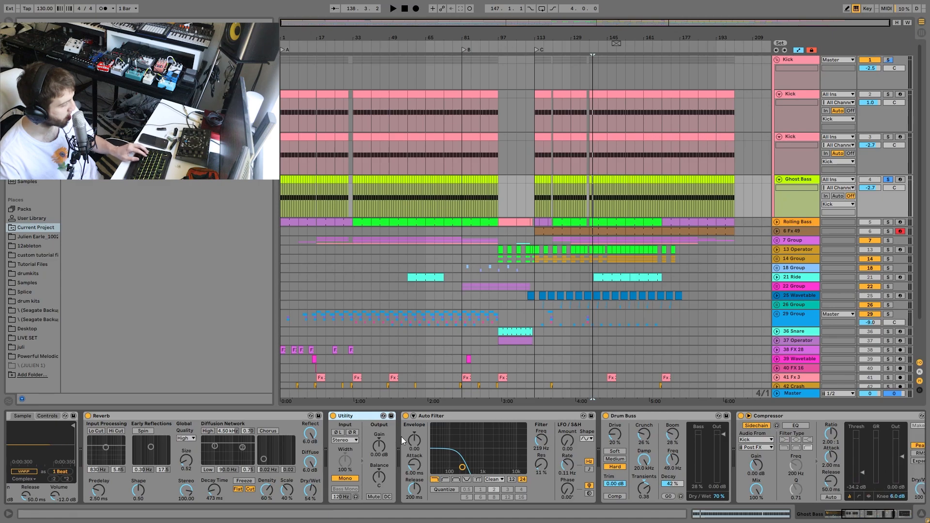
{"action": "scroll", "coordinate": [324, 464], "scroll_direction": "down", "scroll_amount": 3}
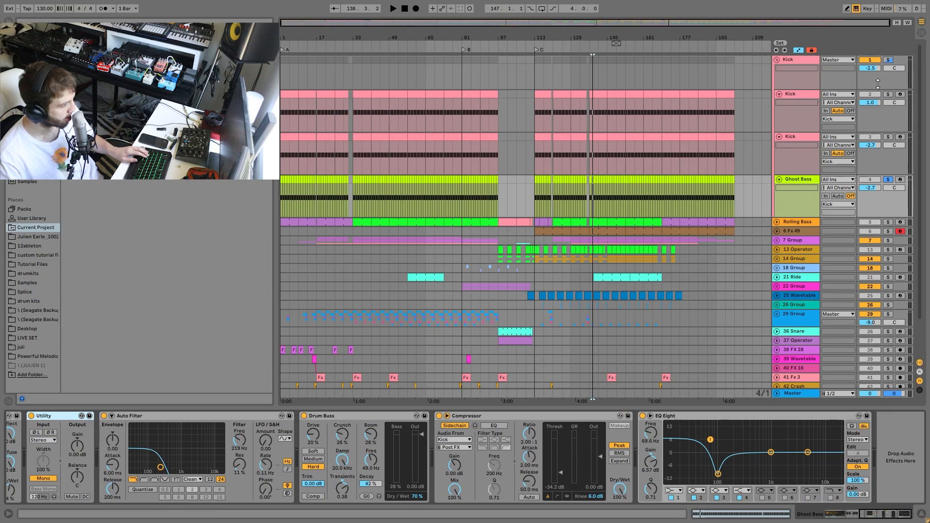
Solo the first Kick track together with the Ghost Bass and play both from bar 138.
{"action": "left_click", "coordinate": [889, 95]}
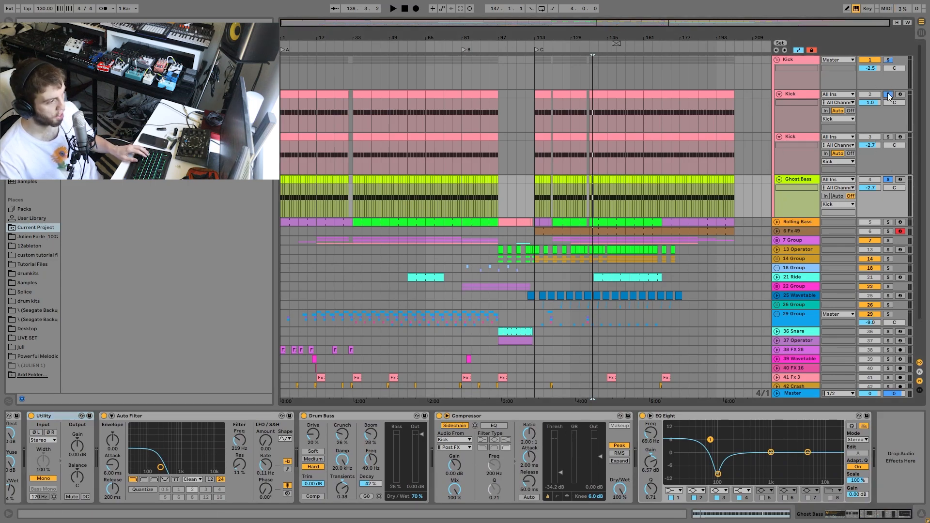
{"action": "key", "text": "space"}
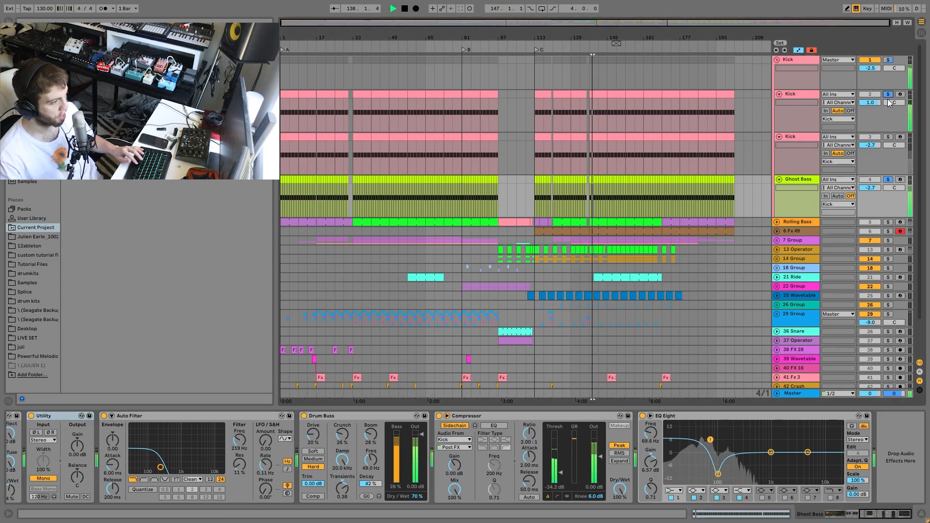
{"action": "left_click", "coordinate": [789, 178]}
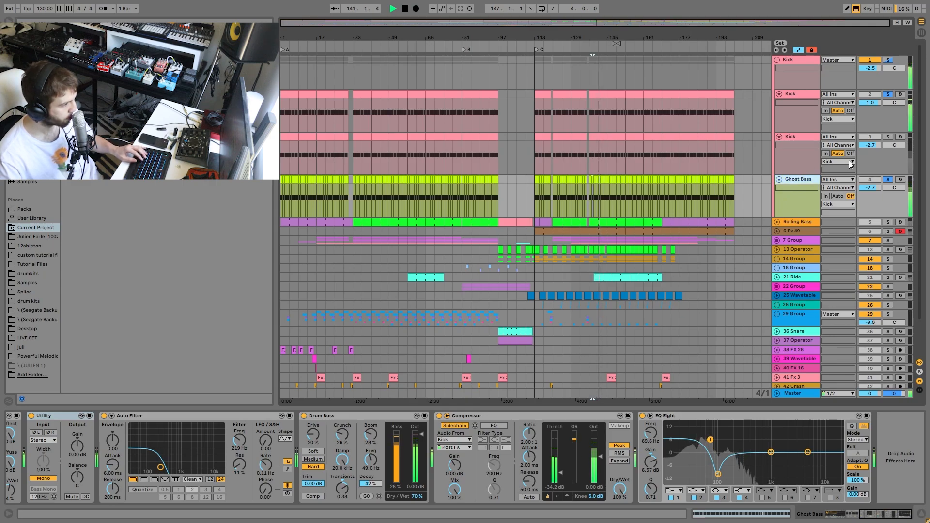
Solo only the second Kick track, show its device chain, and play it from bar 138.
{"action": "left_click", "coordinate": [889, 137]}
{"action": "key", "text": "space"}
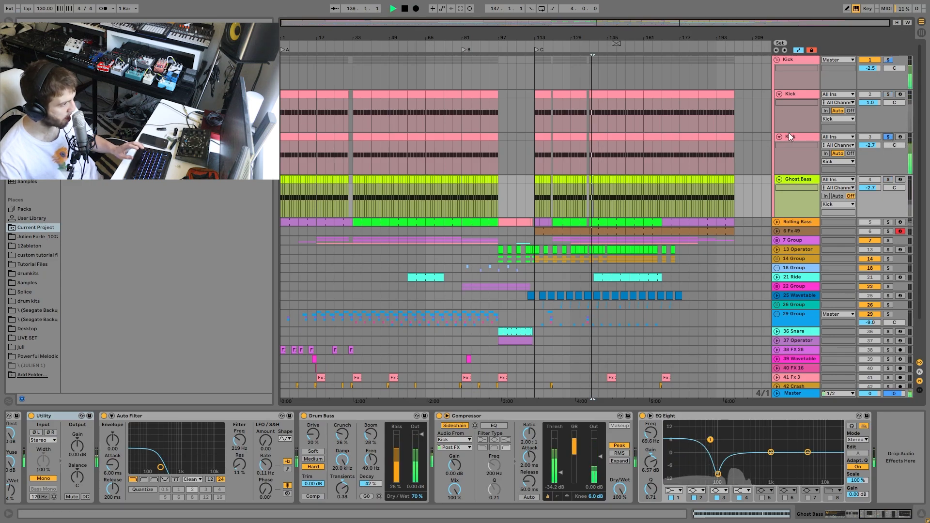
{"action": "left_click", "coordinate": [789, 137]}
{"action": "key", "text": "space"}
Listen to both Kick tracks soloed together, then leave only the second one soloed and stop playback.
{"action": "left_click", "coordinate": [889, 95], "text": "ctrl"}
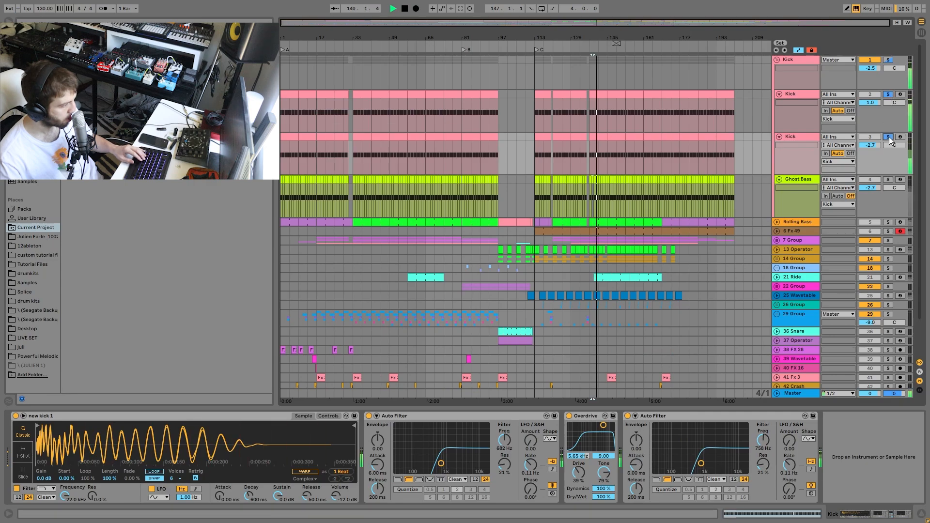
{"action": "left_click", "coordinate": [889, 95]}
{"action": "key", "text": "space"}
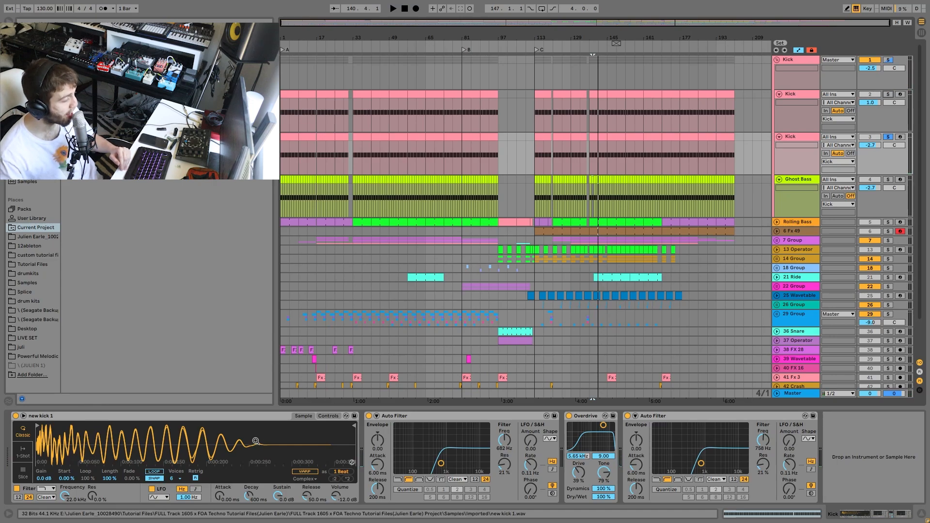
Play the second Kick with its Overdrive and second Auto Filter bypassed, then with the Overdrive switched back on.
{"action": "left_click_drag", "start_coordinate": [39, 448], "coordinate": [72, 436]}
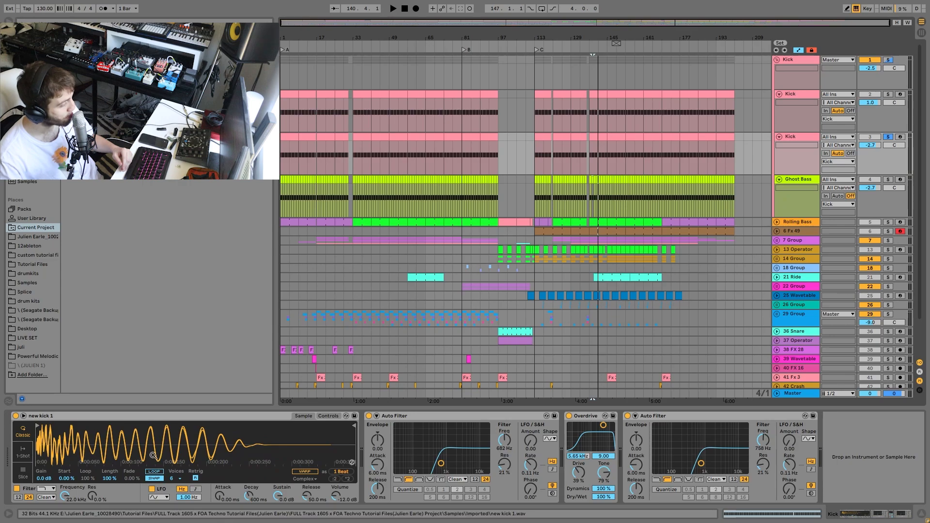
{"action": "key", "text": "space"}
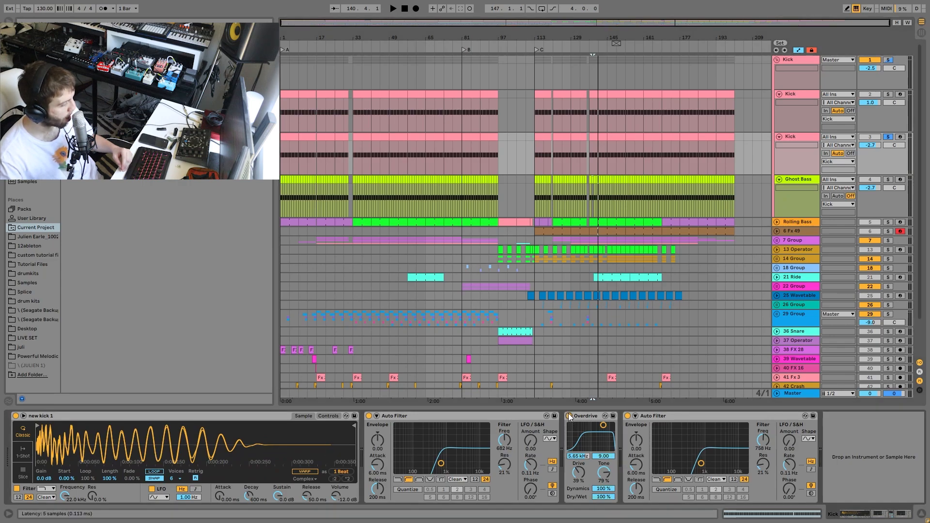
{"action": "left_click", "coordinate": [569, 415]}
{"action": "left_click", "coordinate": [627, 415]}
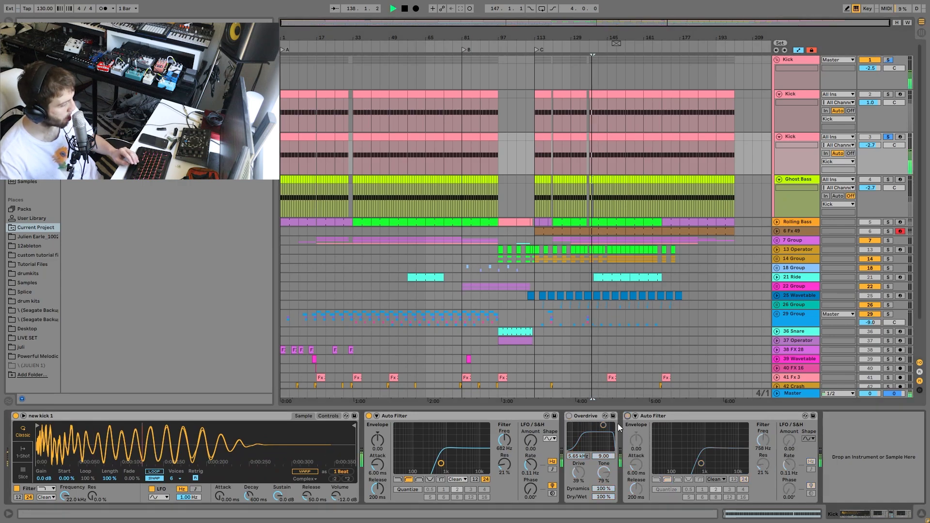
{"action": "left_click", "coordinate": [569, 415]}
{"action": "key", "text": "space"}
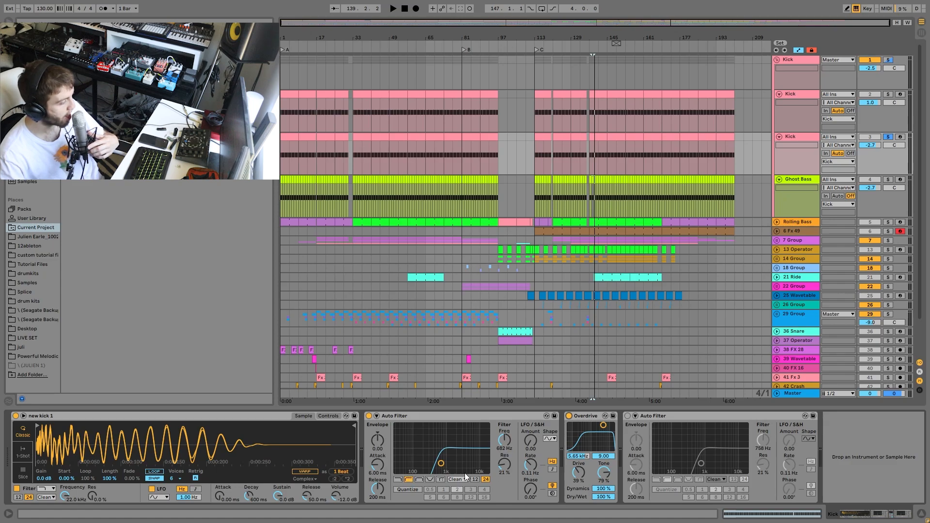
Compare the second Kick with its first Auto Filter off and on during playback, leaving the filter enabled.
{"action": "key", "text": "space"}
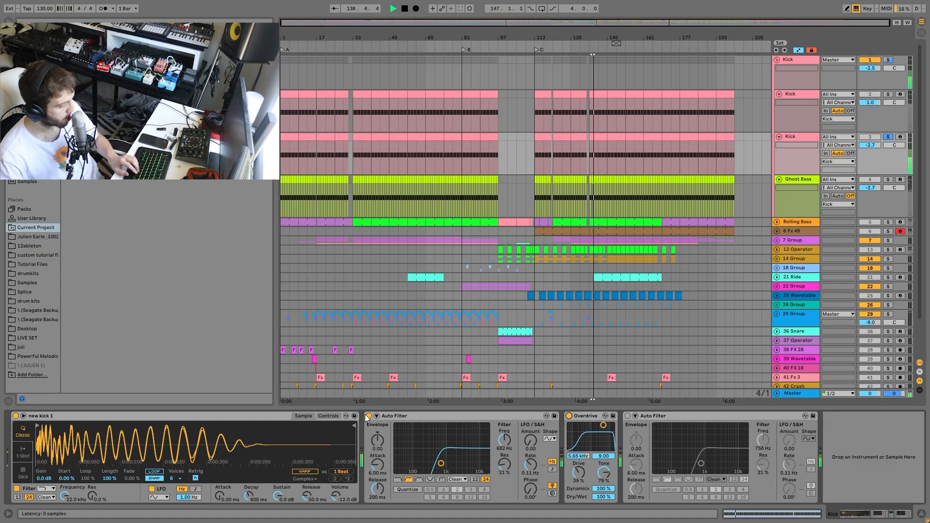
{"action": "key", "text": "space"}
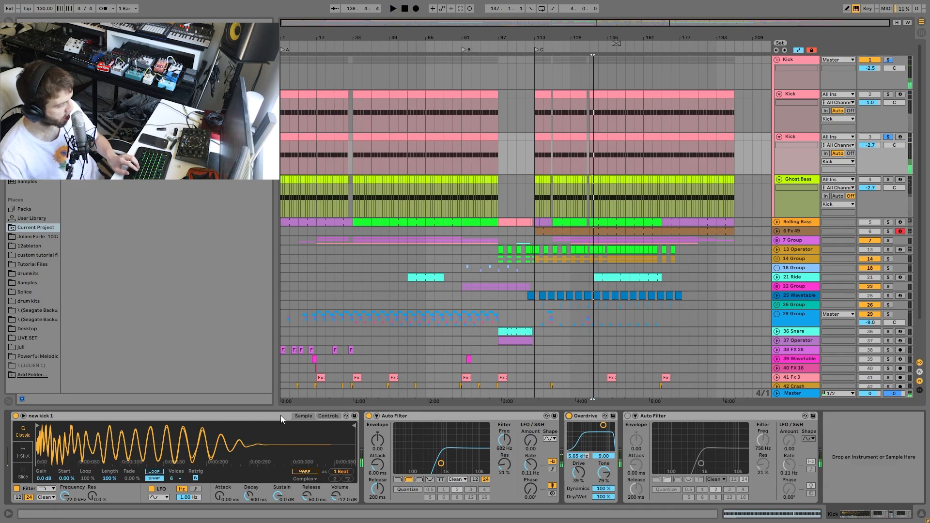
{"action": "left_click", "coordinate": [368, 415]}
{"action": "key", "text": "space"}
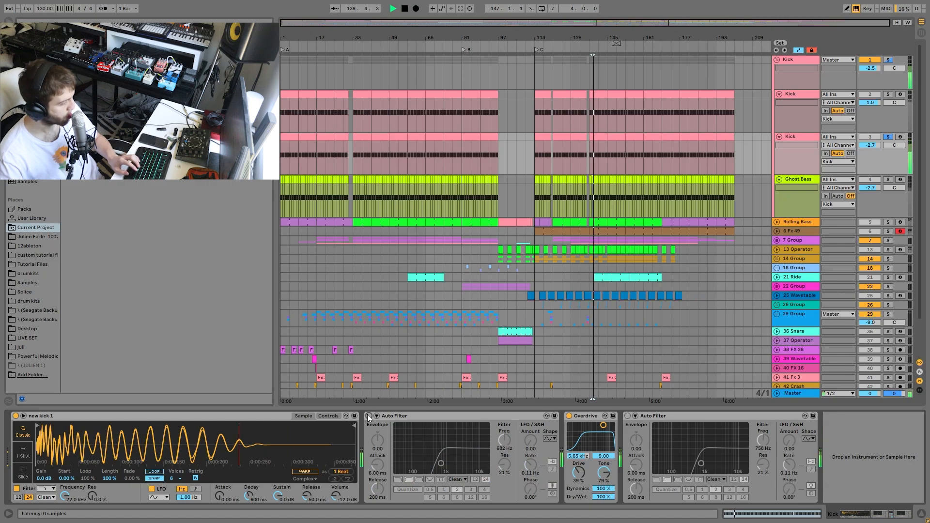
{"action": "left_click", "coordinate": [369, 415]}
{"action": "left_click", "coordinate": [369, 415]}
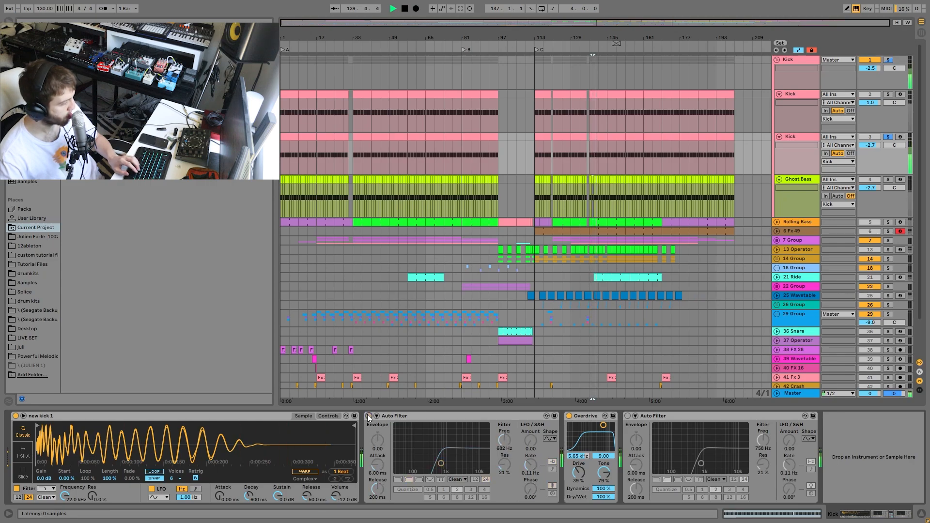
{"action": "left_click", "coordinate": [368, 416]}
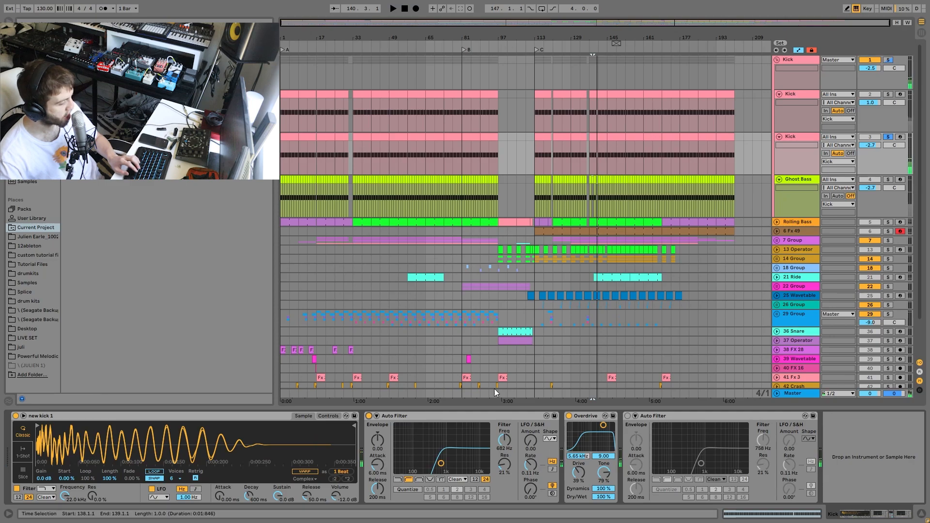
Re-enable the second Kick's last Auto Filter, then solo the whole Kick group and listen to it.
{"action": "left_click", "coordinate": [628, 415]}
{"action": "key", "text": "space"}
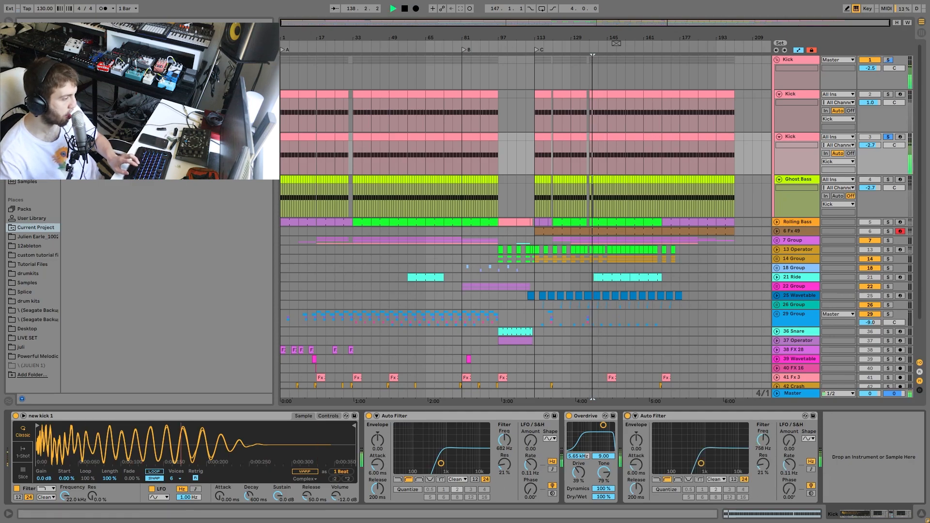
{"action": "left_click", "coordinate": [890, 61]}
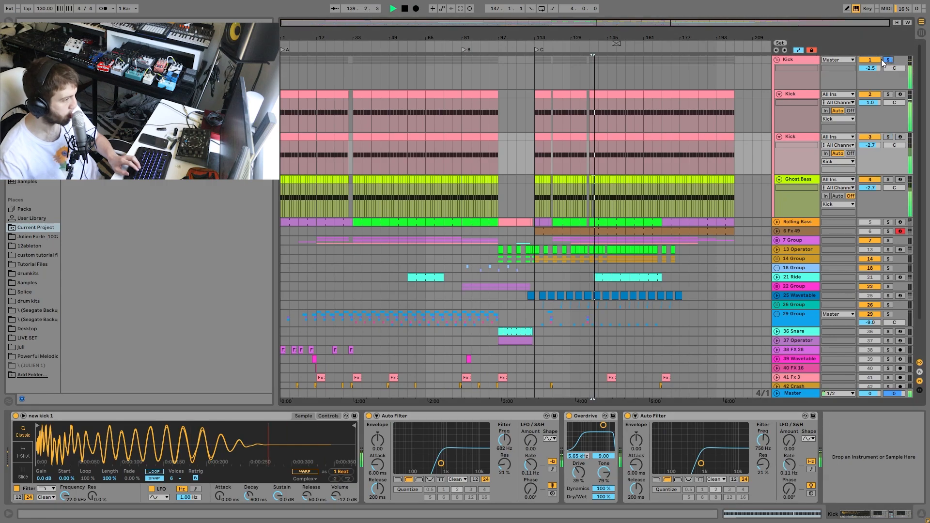
{"action": "key", "text": "space"}
Show the Device On and Frequency automation of the Kick group's first Auto Filter, with Frequency in a new lane.
{"action": "left_click", "coordinate": [881, 59]}
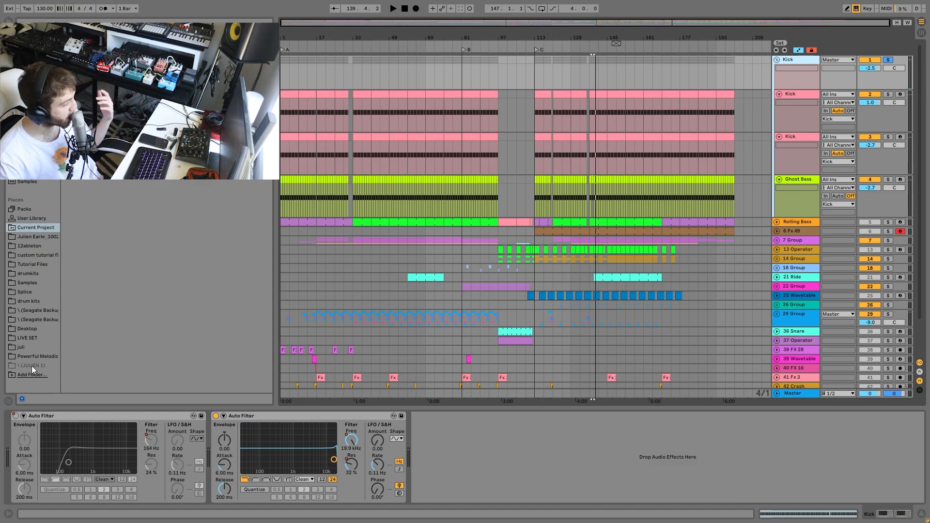
{"action": "right_click", "coordinate": [19, 416]}
{"action": "left_click", "coordinate": [39, 420]}
{"action": "right_click", "coordinate": [155, 446]}
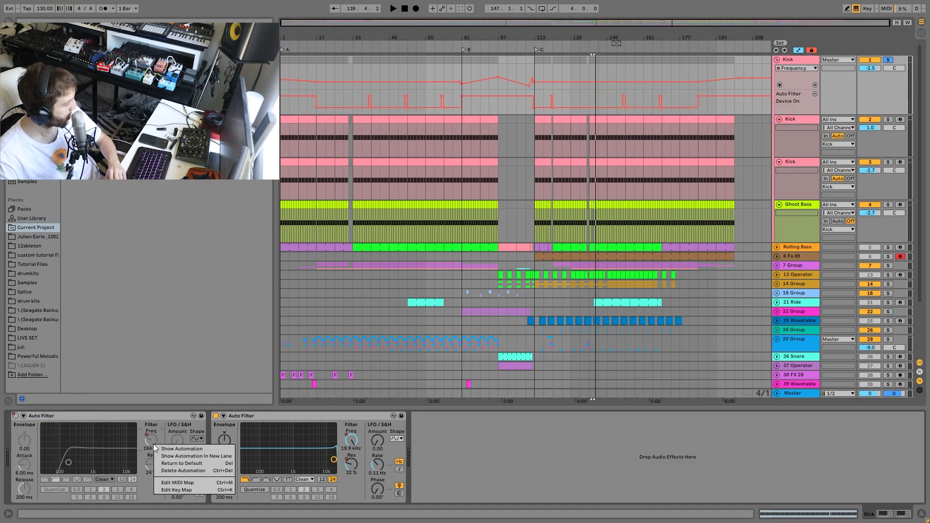
{"action": "left_click", "coordinate": [196, 456]}
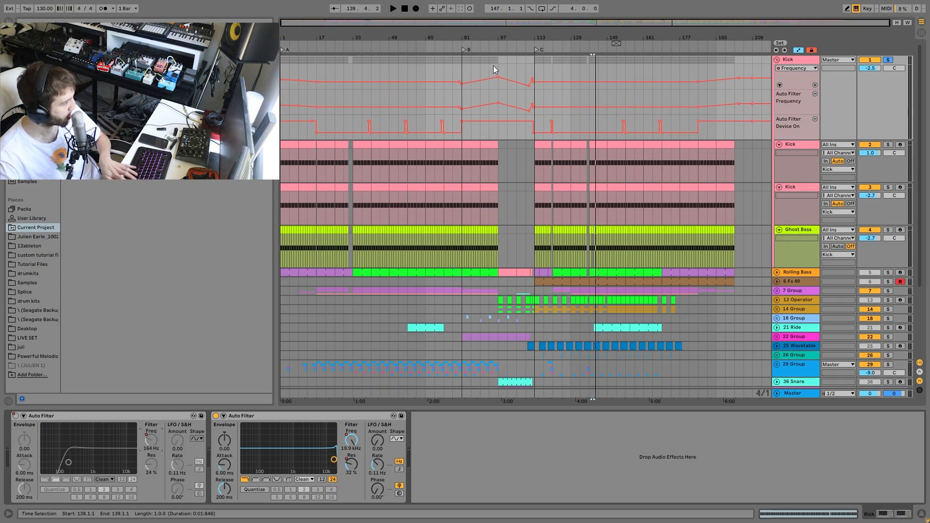
Check the Kick group's filter automation at bar 101, then play it from bar 93.
{"action": "left_click", "coordinate": [507, 67]}
{"action": "key", "text": "space"}
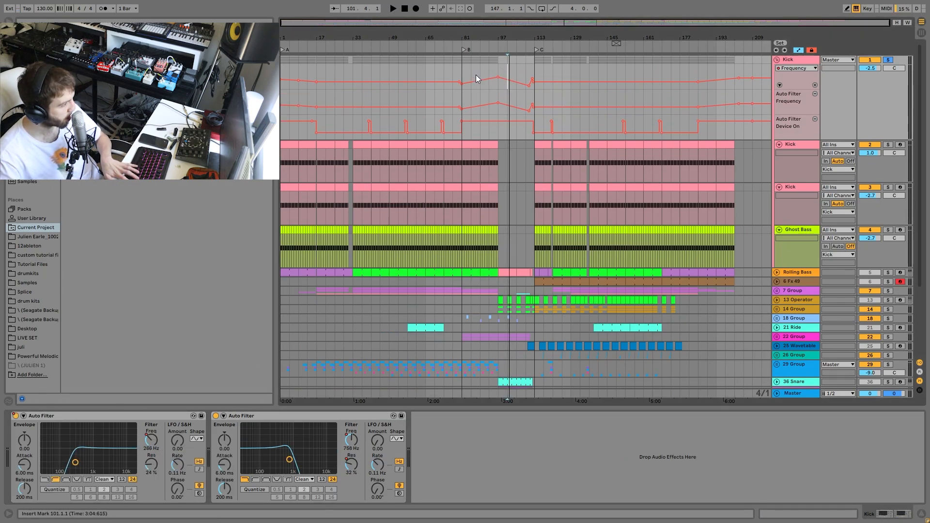
{"action": "left_click", "coordinate": [490, 71]}
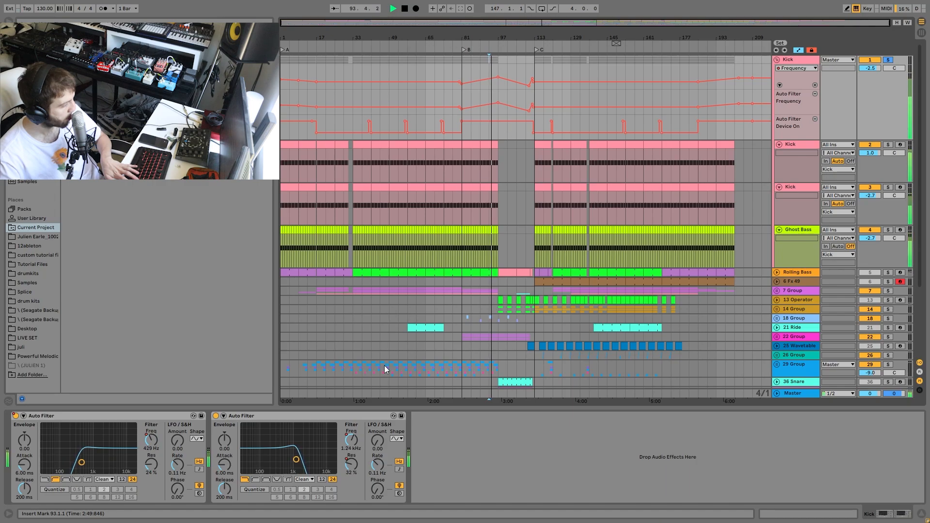
Show the Frequency automation of the Kick group's second Auto Filter and play it from bar 81.
{"action": "key", "text": "space"}
{"action": "right_click", "coordinate": [352, 445]}
{"action": "left_click", "coordinate": [372, 453]}
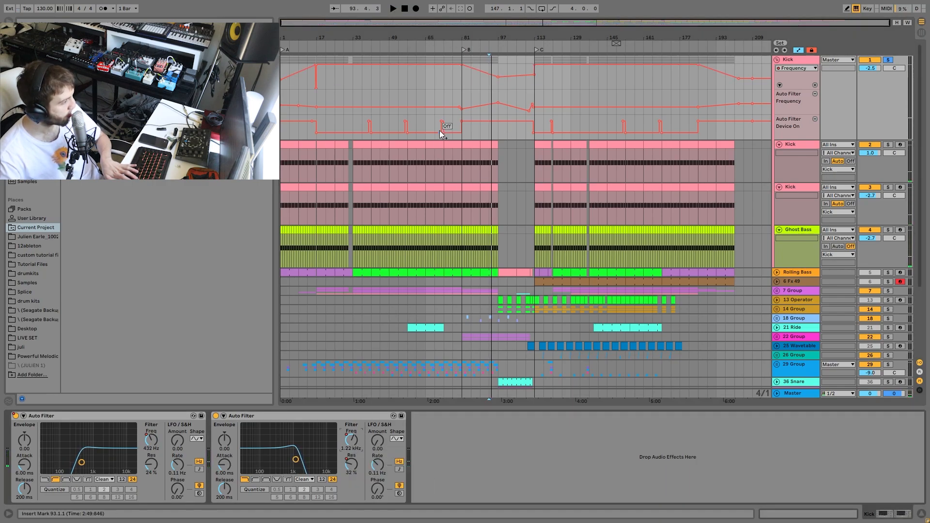
{"action": "left_click", "coordinate": [461, 75]}
{"action": "key", "text": "space"}
Show the second Auto Filter's Resonance automation, play it from bar 197, and check it at bar 129.
{"action": "right_click", "coordinate": [351, 464]}
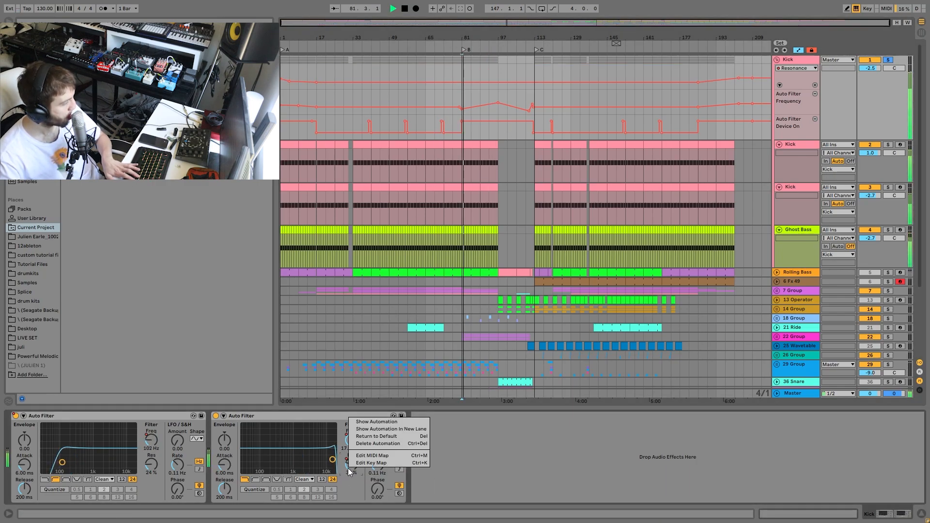
{"action": "left_click", "coordinate": [721, 69]}
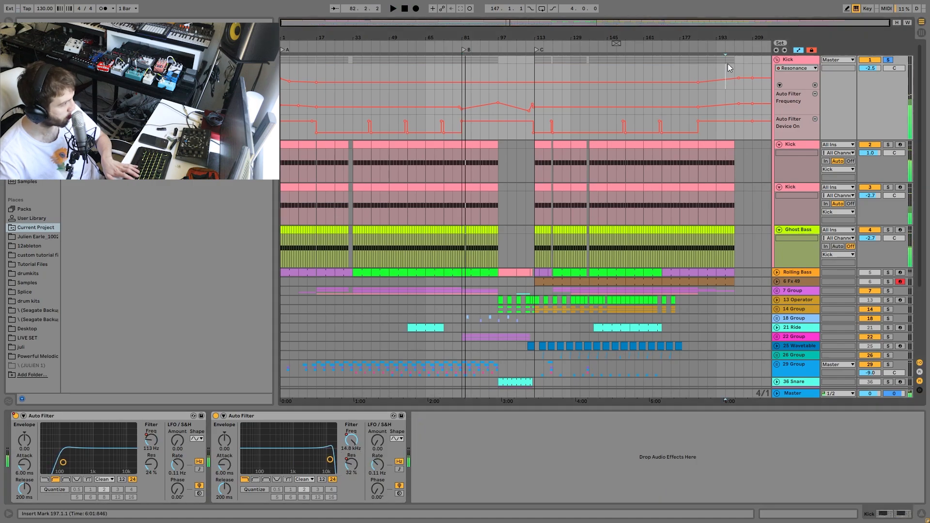
{"action": "left_click", "coordinate": [727, 66]}
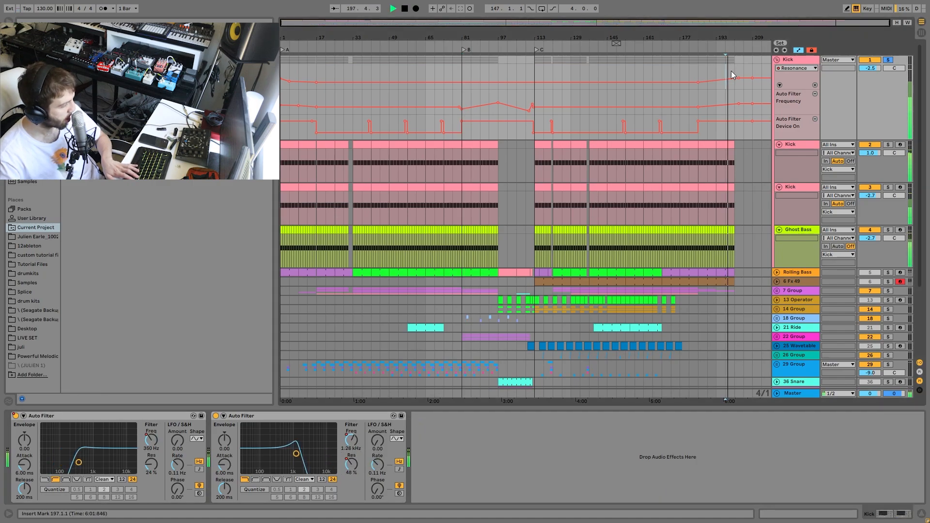
{"action": "key", "text": "space"}
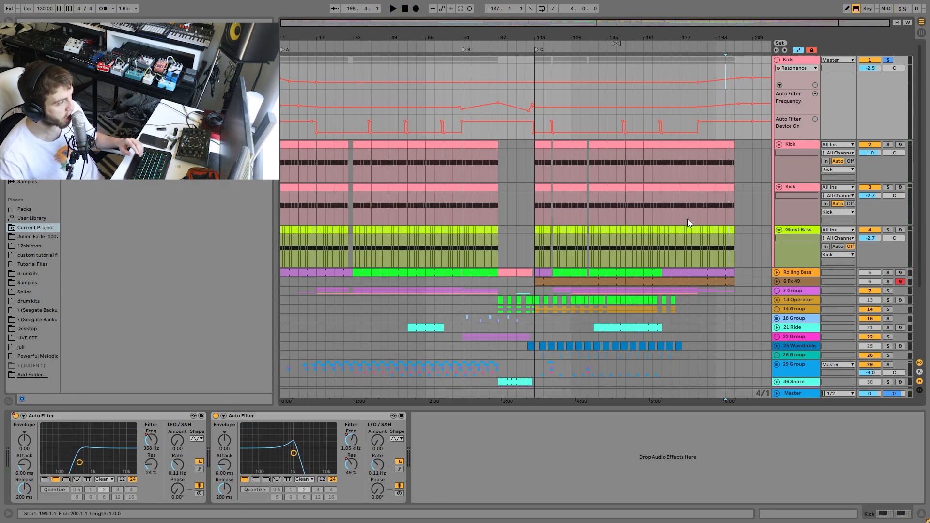
{"action": "left_click", "coordinate": [589, 95]}
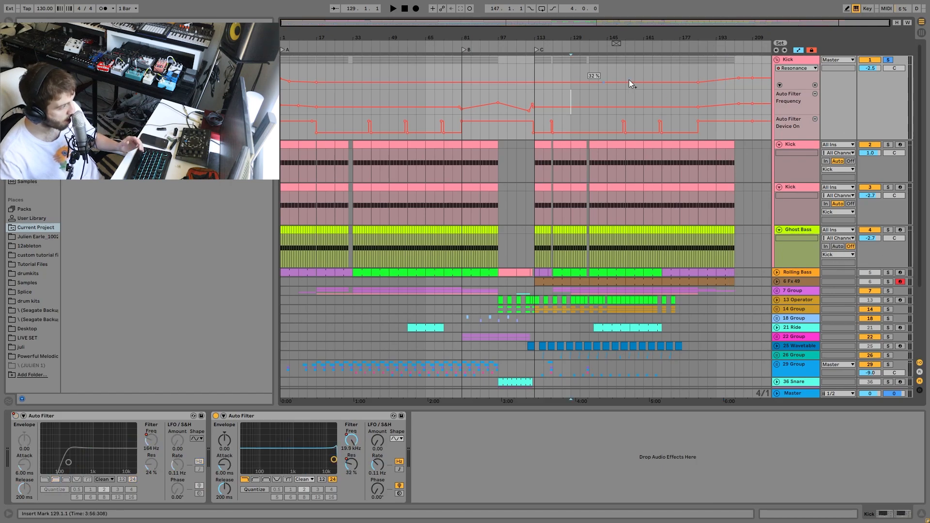
Unfold and solo the Rolling Bass track, then play it from bar 137.
{"action": "scroll", "coordinate": [824, 170], "scroll_direction": "down", "scroll_amount": 3}
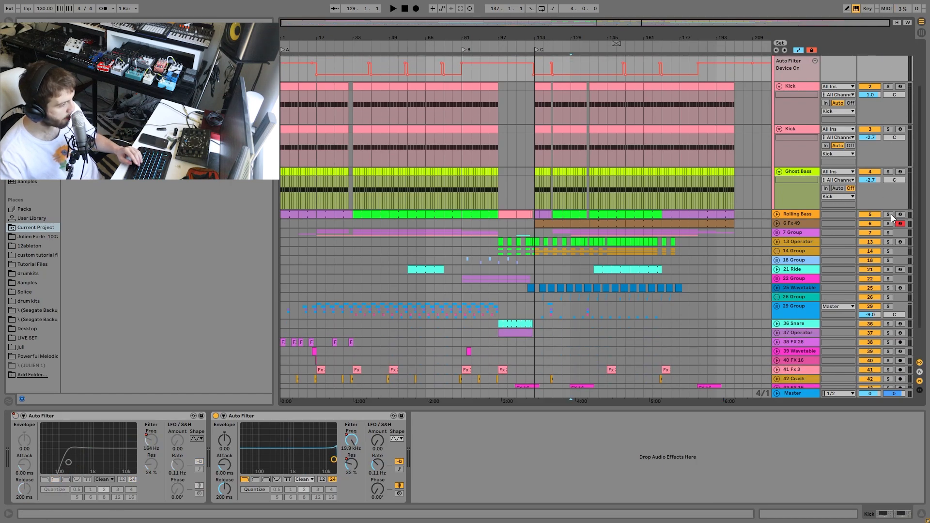
{"action": "left_click", "coordinate": [776, 214]}
{"action": "left_click", "coordinate": [599, 214]}
{"action": "key", "text": "space"}
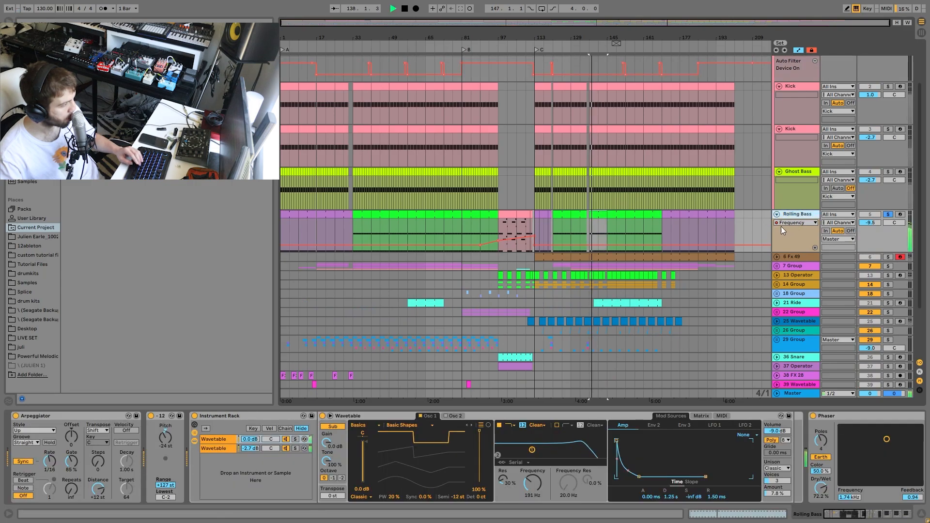
Open the notes of the purple Rolling Bass clip at bar 169 and the green clip at bar 153.
{"action": "left_click", "coordinate": [671, 214]}
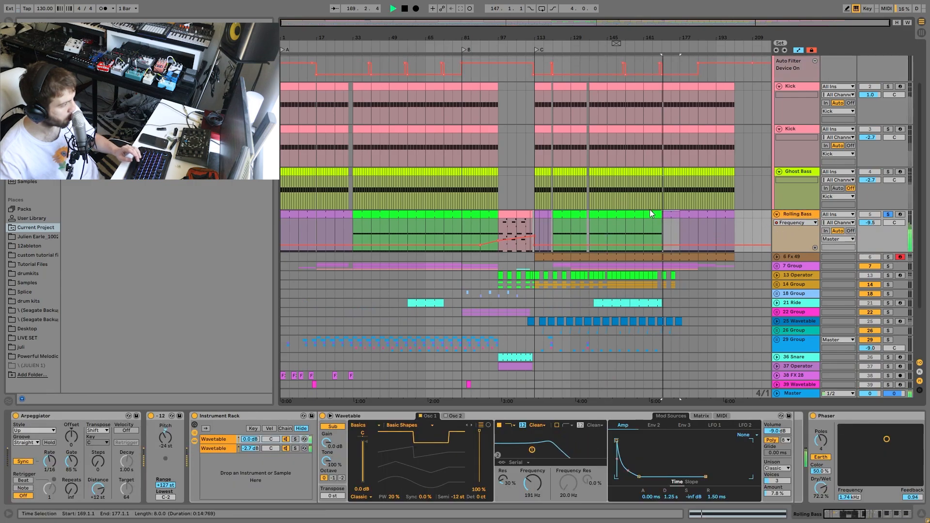
{"action": "double_click", "coordinate": [671, 213]}
{"action": "key", "text": "space"}
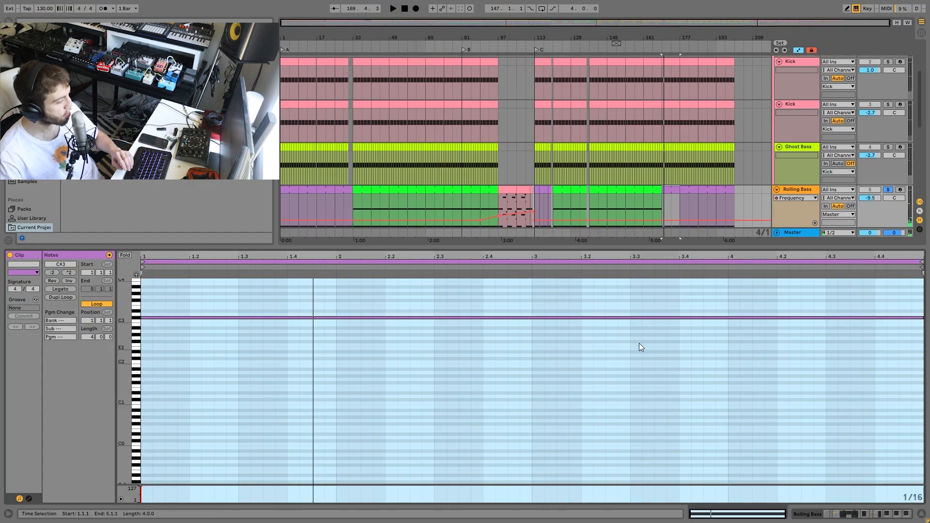
{"action": "left_click", "coordinate": [623, 200]}
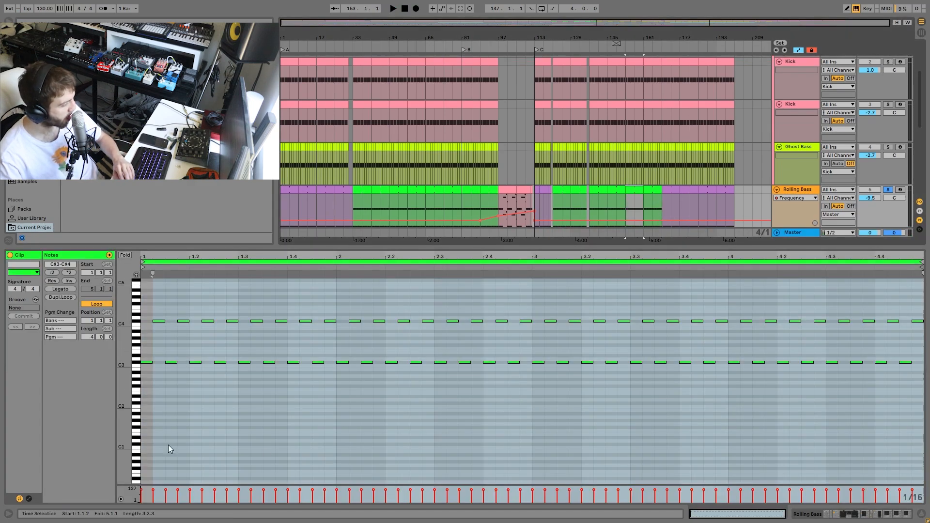
Play the Rolling Bass clips at bars 169 and 153 in turn to compare their patterns.
{"action": "left_click", "coordinate": [679, 193]}
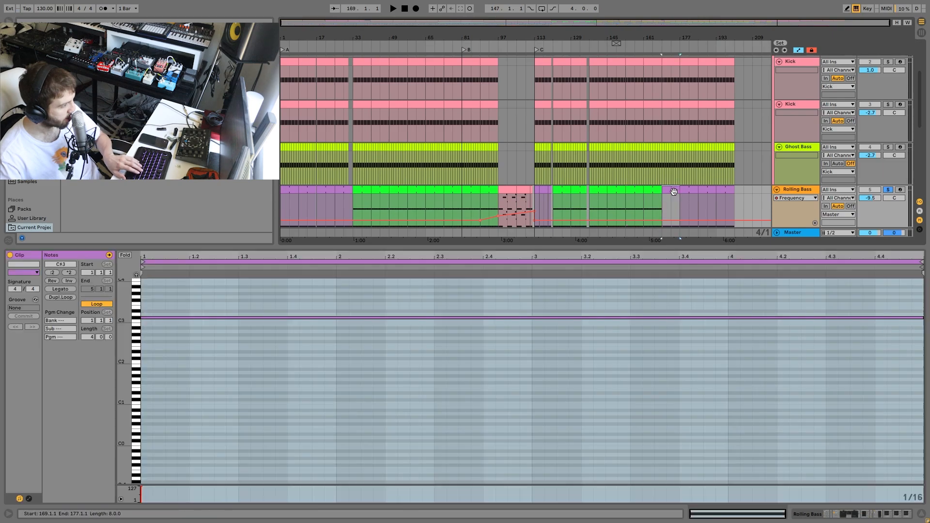
{"action": "key", "text": "space"}
{"action": "left_click", "coordinate": [635, 193]}
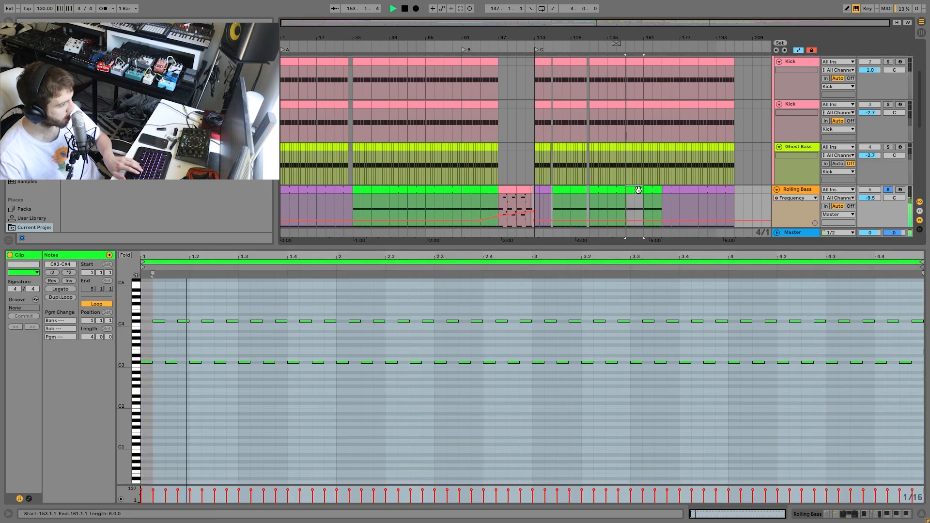
{"action": "left_click", "coordinate": [662, 206]}
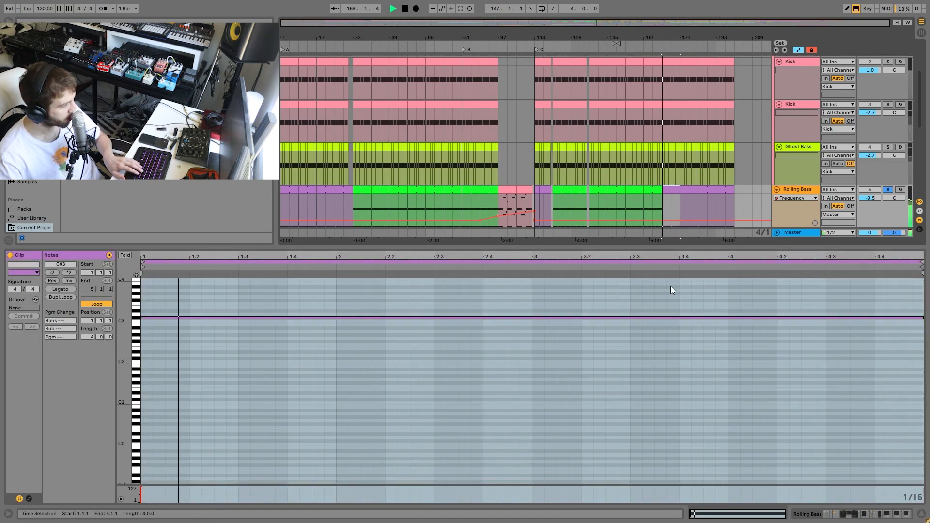
Show the notes of the pink Rolling Bass clip at bar 97 and play it soloed.
{"action": "left_click", "coordinate": [513, 197]}
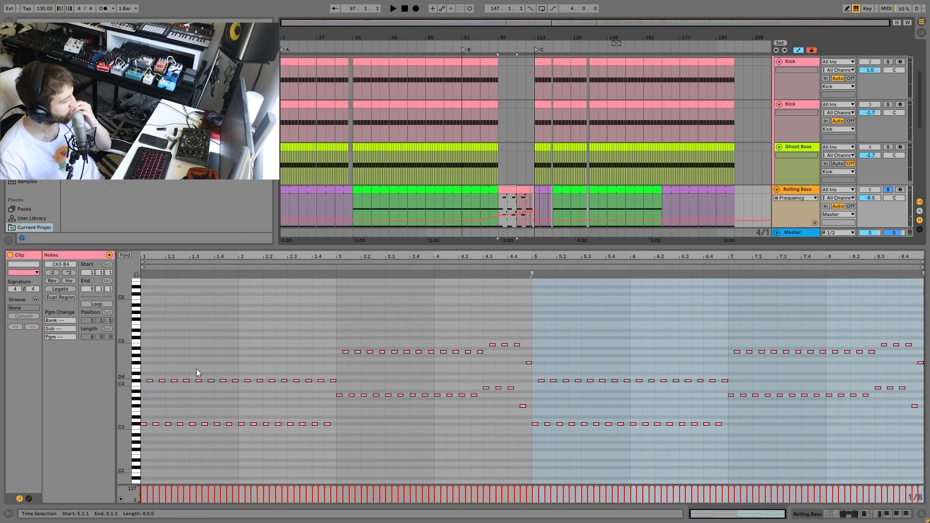
{"action": "scroll", "coordinate": [746, 135], "scroll_direction": "down", "scroll_amount": 3}
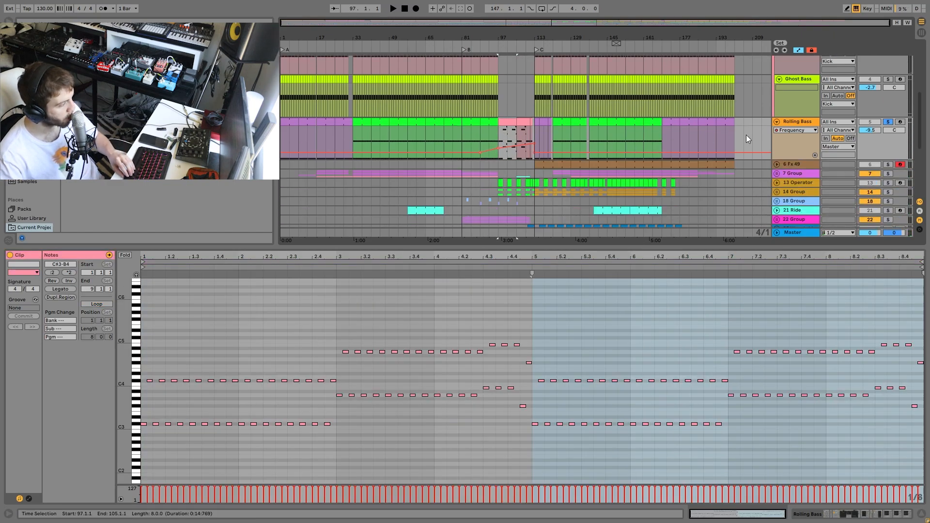
{"action": "left_click", "coordinate": [889, 121]}
{"action": "key", "text": "space"}
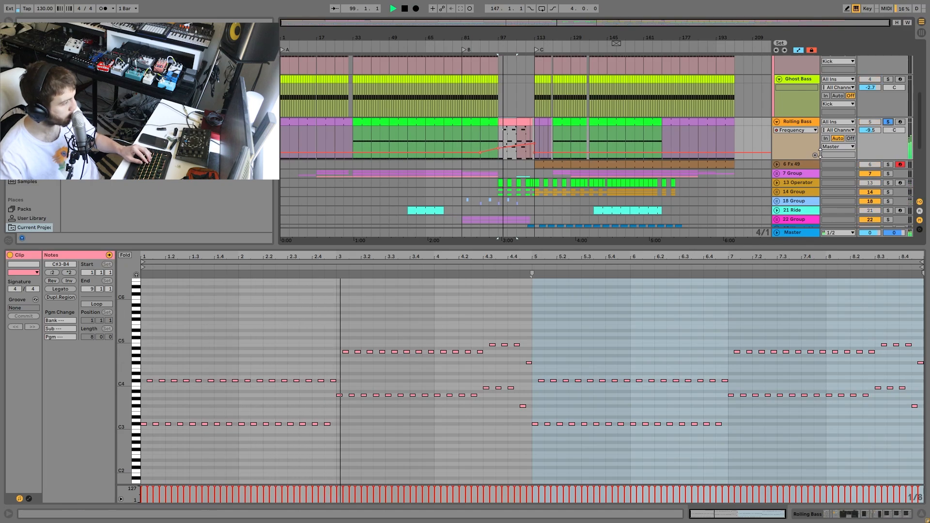
Show the Rolling Bass devices and solo the Instrument Rack's first Wavetable chain, playing it from bar 169.
{"action": "double_click", "coordinate": [792, 123]}
{"action": "key", "text": "space"}
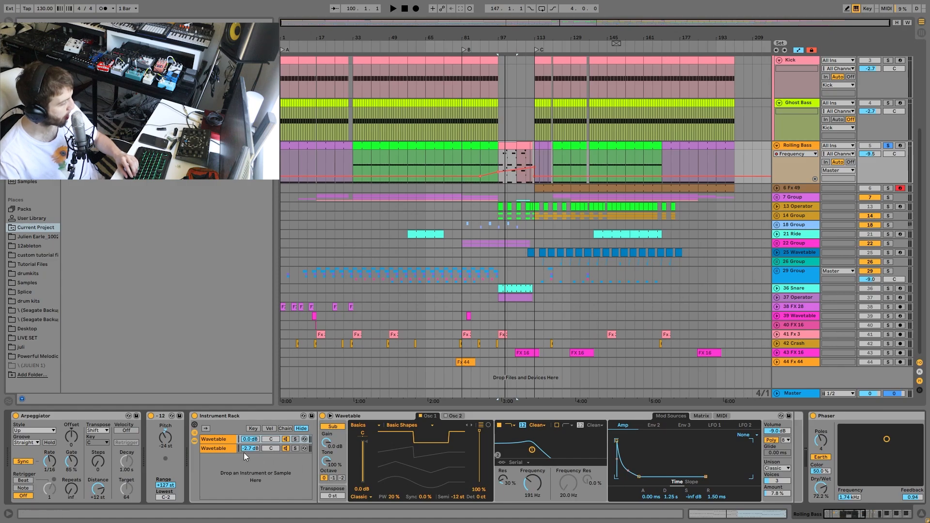
{"action": "left_click", "coordinate": [294, 439]}
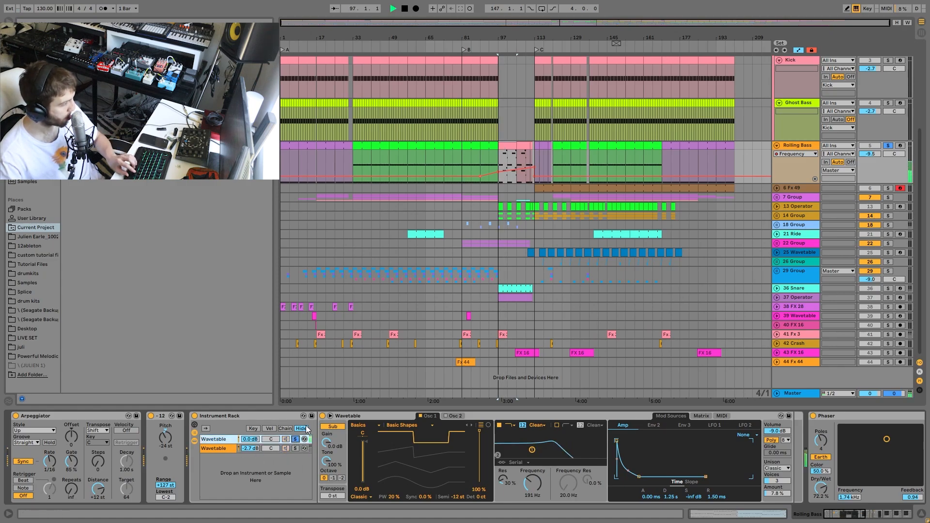
{"action": "left_click", "coordinate": [666, 147]}
{"action": "key", "text": "space"}
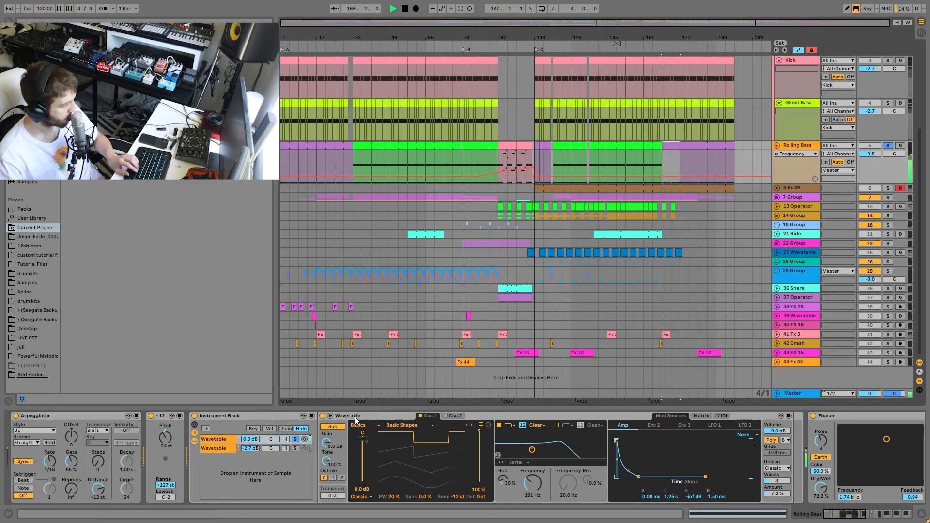
Compare the second Wavetable chain with the first in solo, then show the first chain's modulation matrix.
{"action": "left_click", "coordinate": [296, 449]}
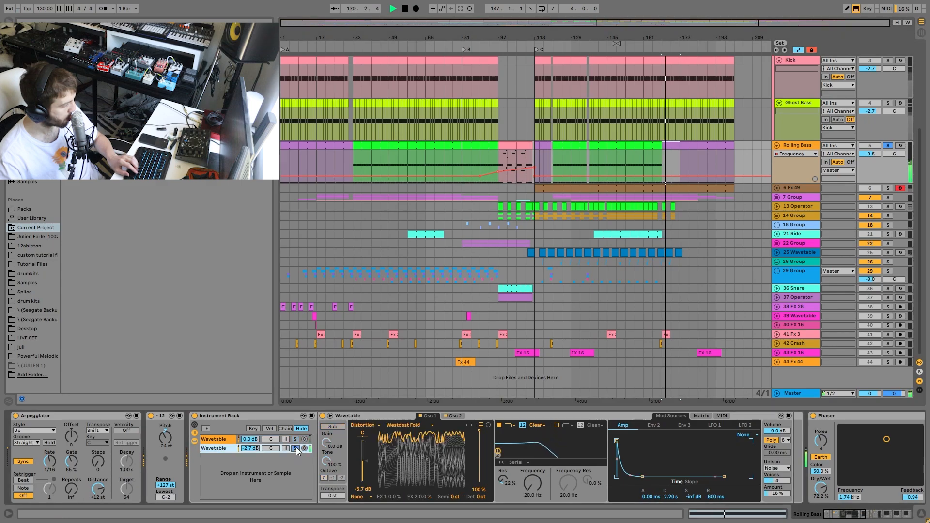
{"action": "left_click", "coordinate": [295, 449]}
{"action": "left_click", "coordinate": [295, 440]}
{"action": "key", "text": "space"}
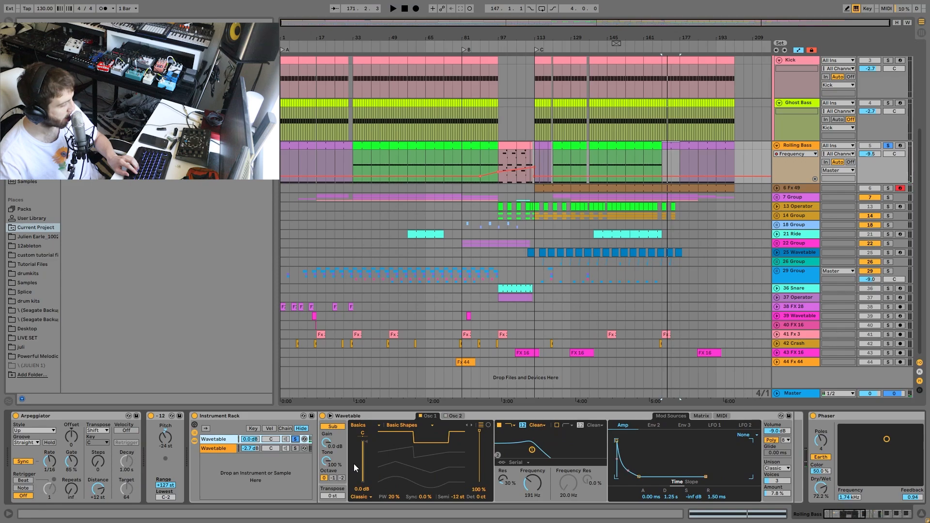
{"action": "key", "text": "space"}
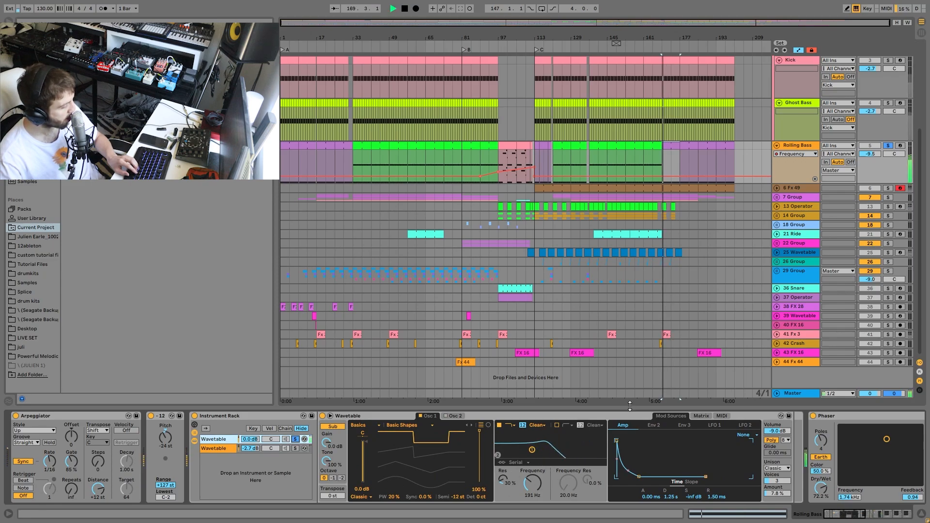
{"action": "left_click", "coordinate": [701, 416]}
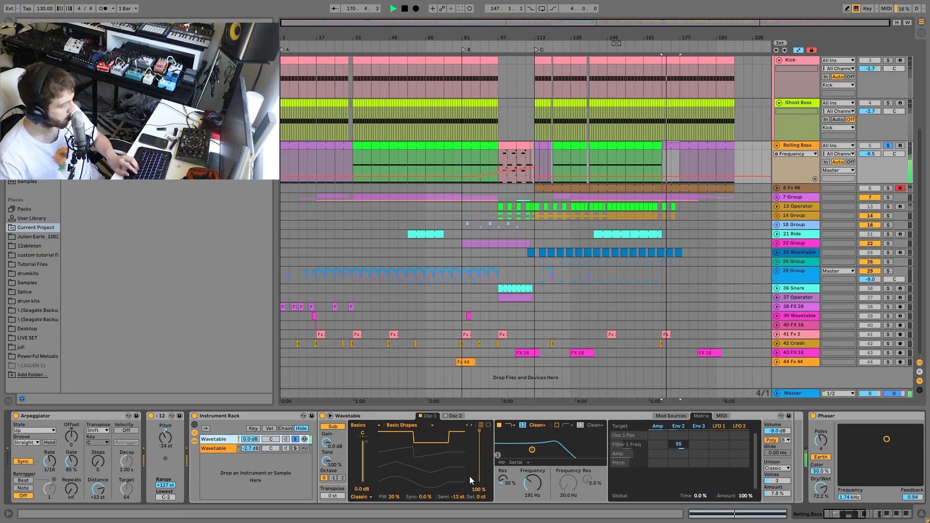
Solo and play the second Wavetable chain, showing its Osc 2 and modulation matrix.
{"action": "left_click", "coordinate": [295, 449]}
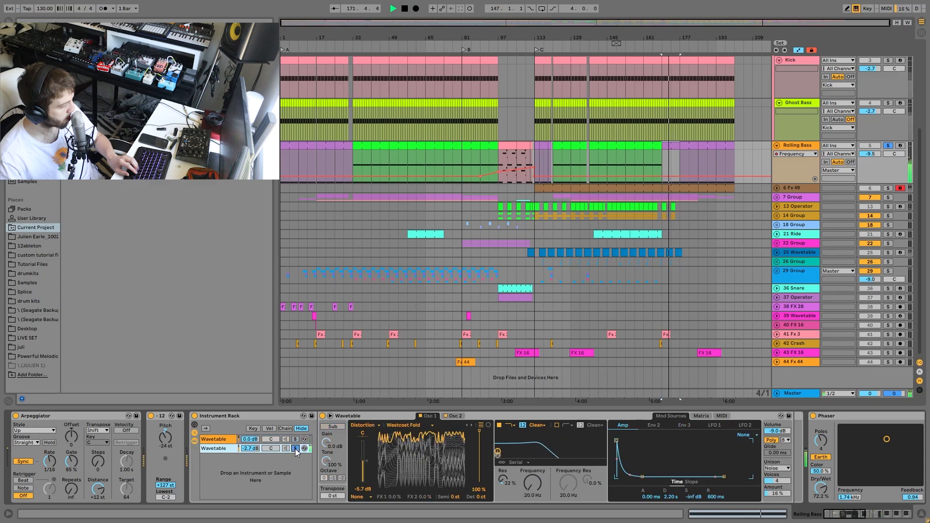
{"action": "key", "text": "space"}
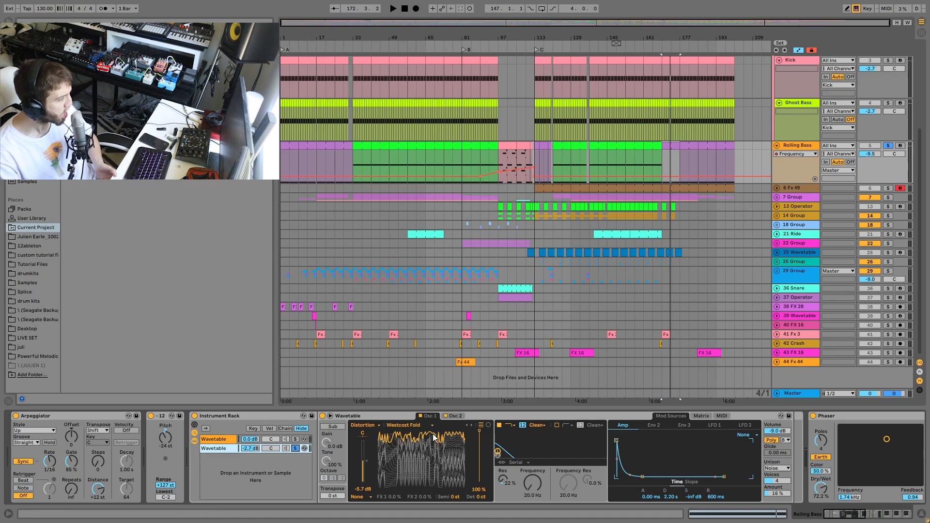
{"action": "key", "text": "space"}
{"action": "left_click", "coordinate": [456, 416]}
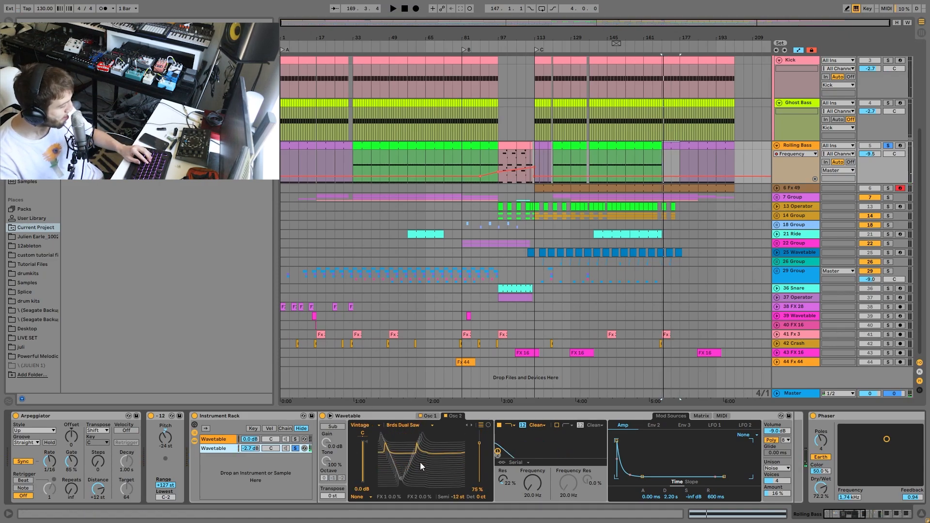
{"action": "left_click", "coordinate": [703, 416]}
{"action": "key", "text": "space"}
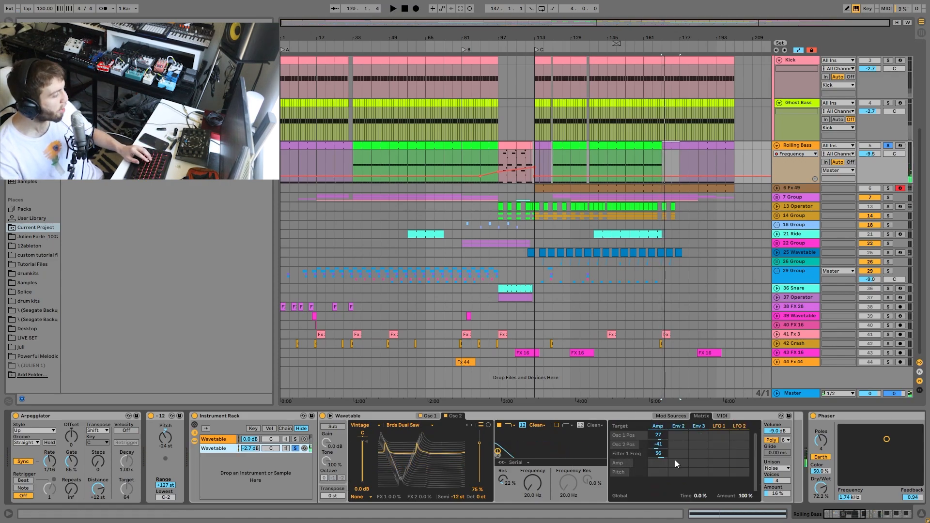
Play both Wavetable chains together, then solo the second one again and show its Osc 1 during playback.
{"action": "key", "text": "space"}
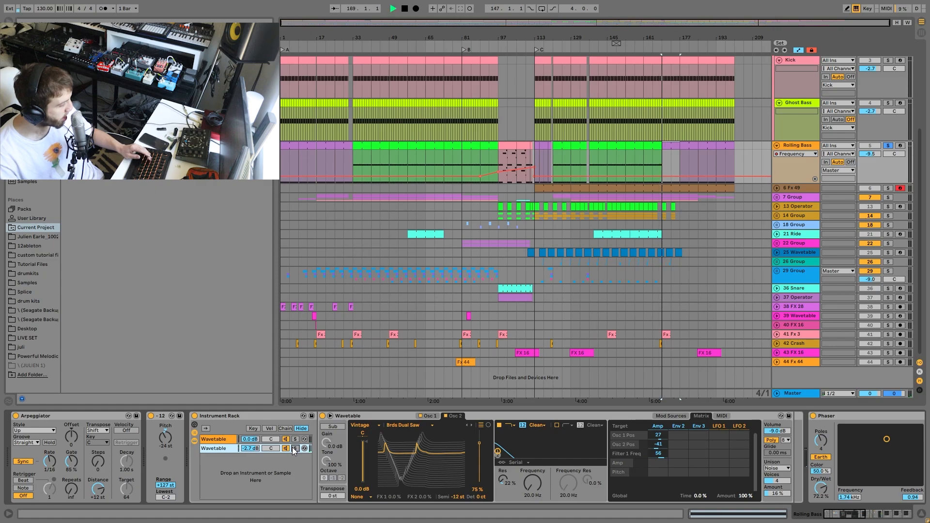
{"action": "left_click", "coordinate": [295, 441]}
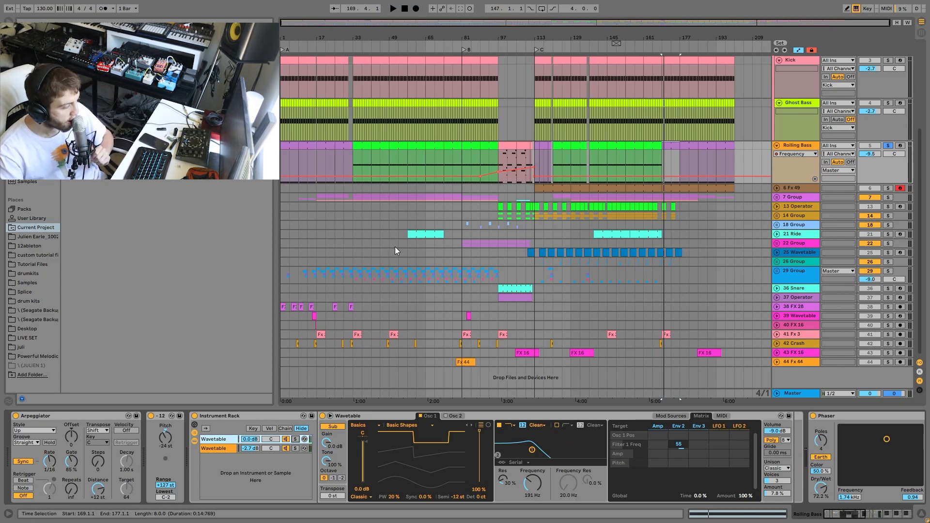
{"action": "left_click", "coordinate": [221, 449]}
{"action": "left_click", "coordinate": [295, 450]}
{"action": "key", "text": "space"}
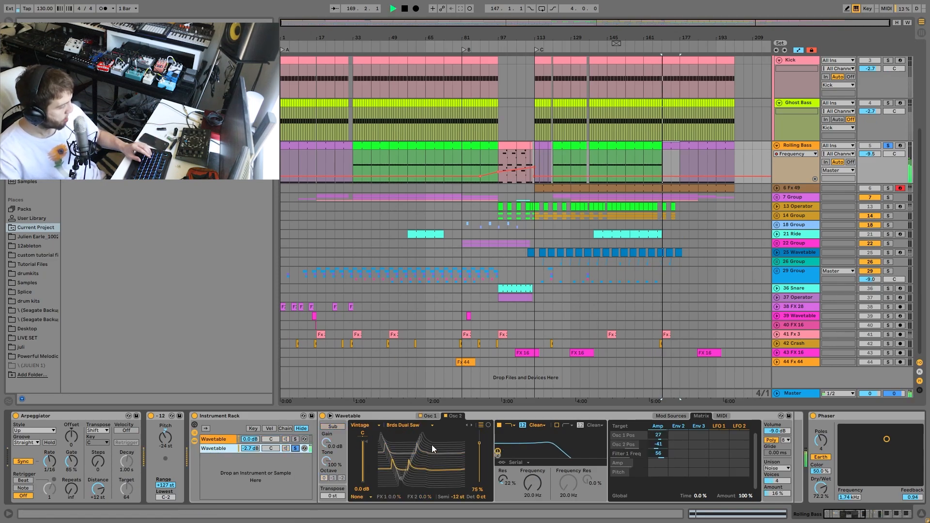
{"action": "left_click", "coordinate": [429, 416]}
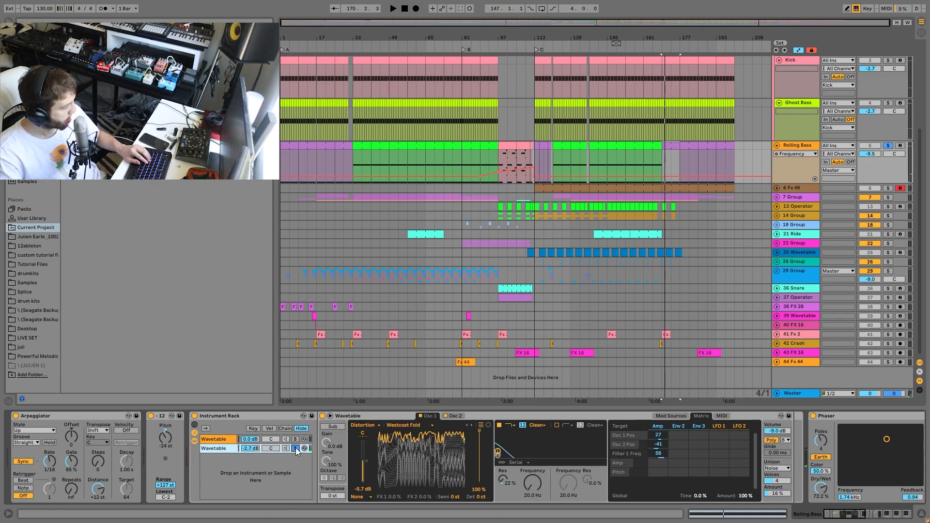
Play the Rolling Bass briefly and examine its Phaser, Limiter, sidechained Compressor and Auto Filter.
{"action": "scroll", "coordinate": [295, 448], "scroll_direction": "right", "scroll_amount": 7}
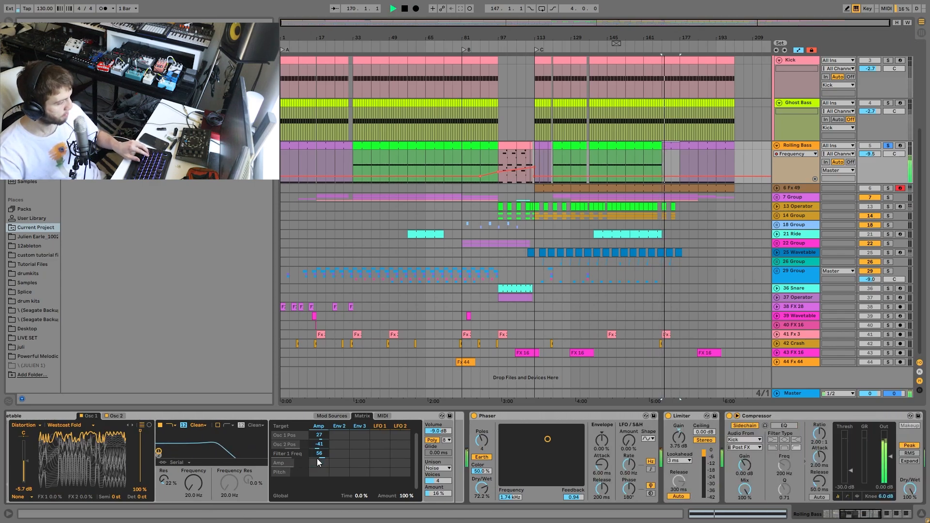
{"action": "scroll", "coordinate": [593, 429], "scroll_direction": "right", "scroll_amount": 4}
{"action": "key", "text": "space"}
{"action": "scroll", "coordinate": [528, 468], "scroll_direction": "right", "scroll_amount": 4}
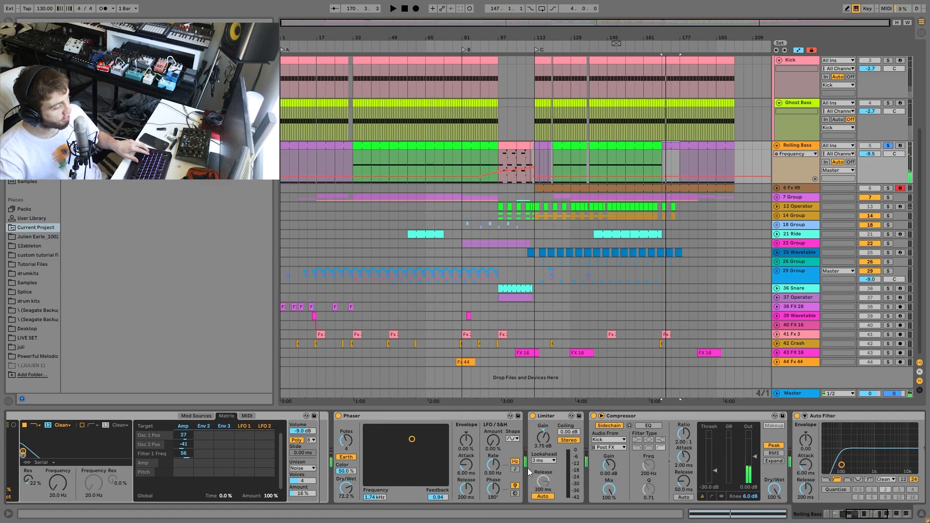
{"action": "scroll", "coordinate": [528, 468], "scroll_direction": "right", "scroll_amount": 4}
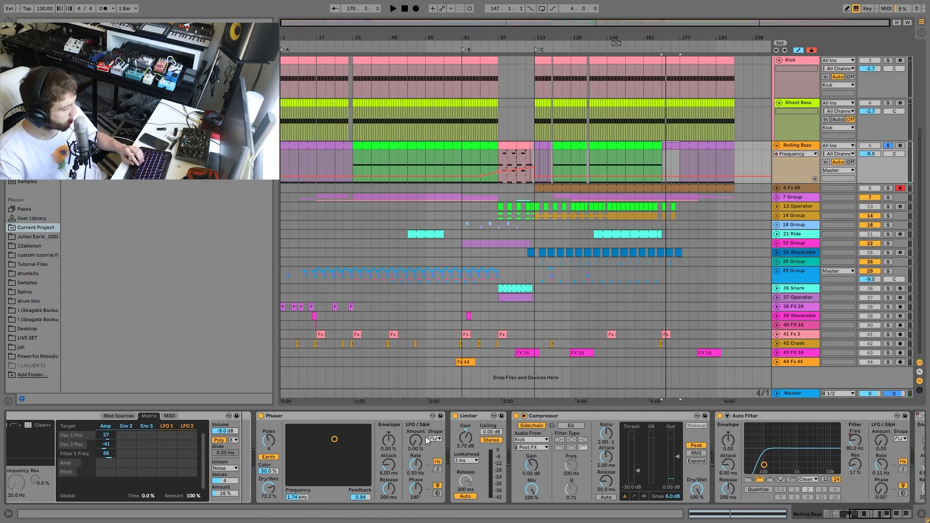
Compare the Rolling Bass with its Phaser bypassed and active during playback.
{"action": "left_click", "coordinate": [261, 415]}
{"action": "key", "text": "space"}
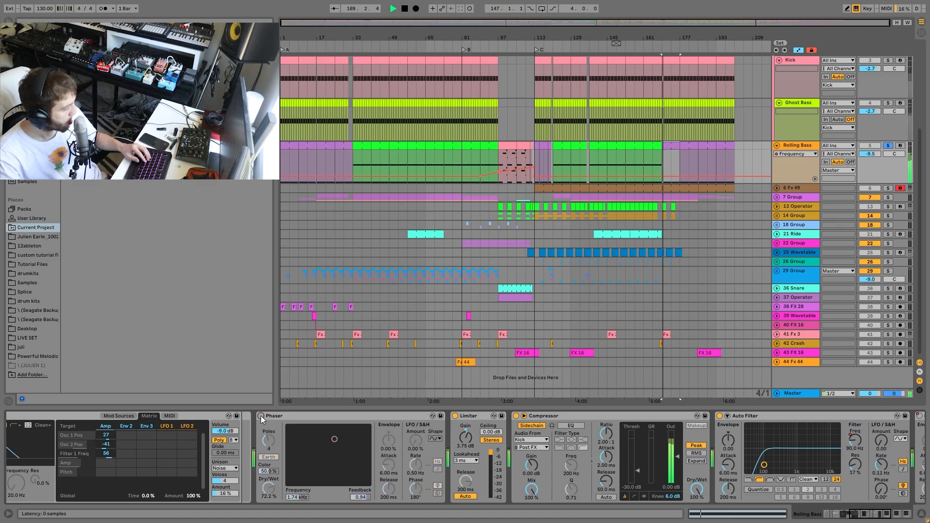
{"action": "left_click", "coordinate": [261, 415]}
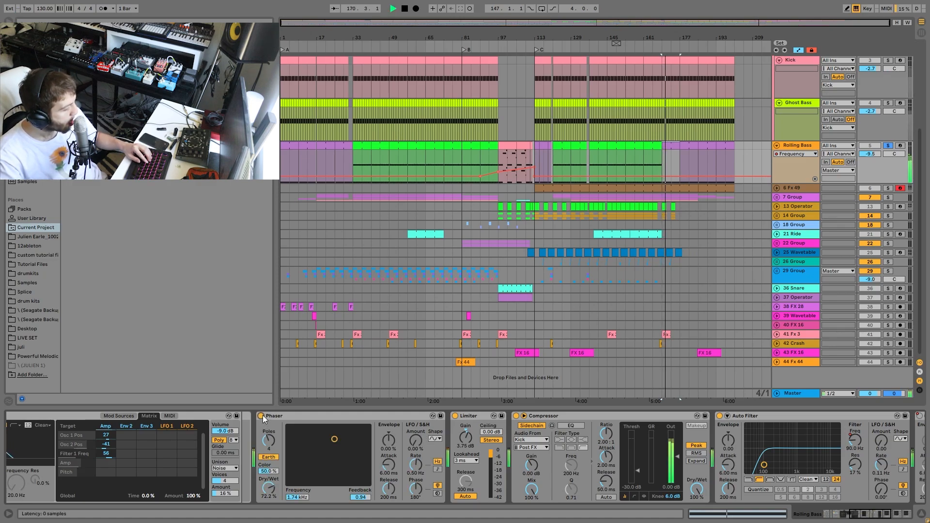
{"action": "key", "text": "space"}
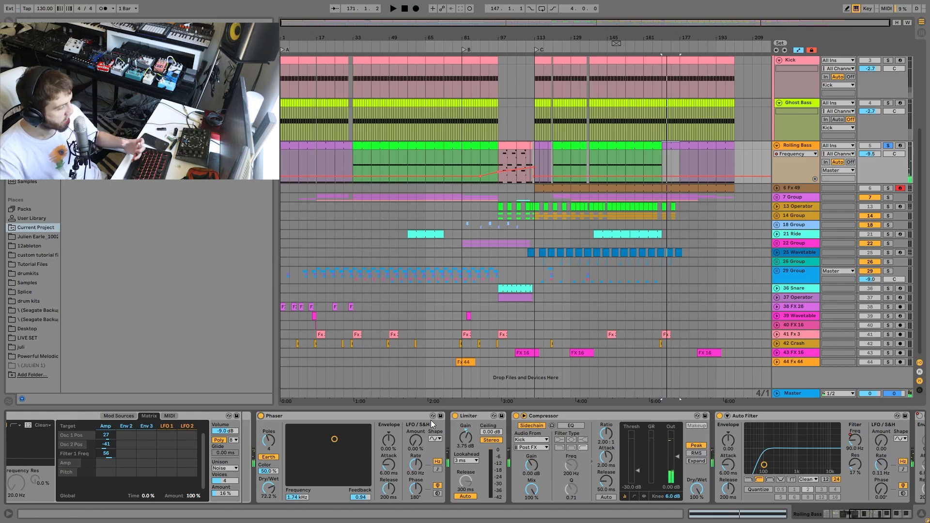
{"action": "key", "text": "space"}
{"action": "key", "text": "space"}
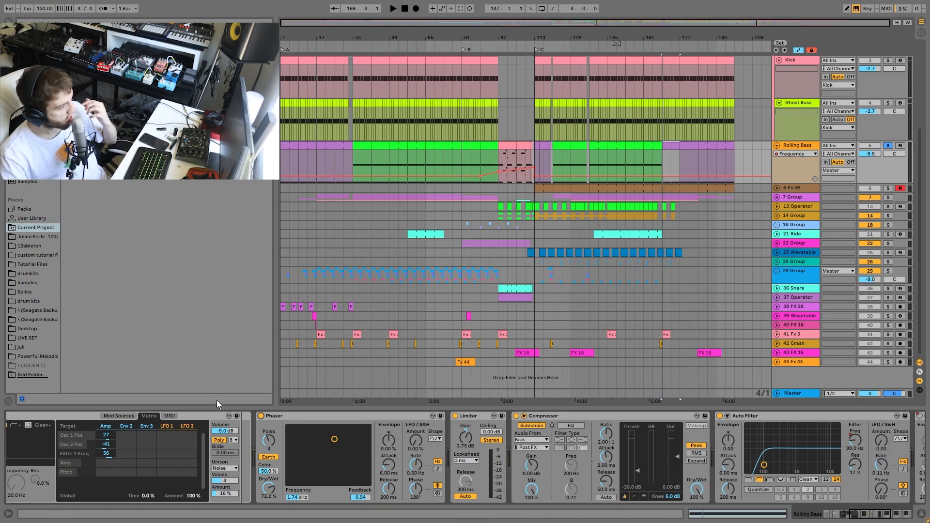
Play the Rolling Bass from bar 153 and compare it with the Limiter bypassed and active.
{"action": "key", "text": "space"}
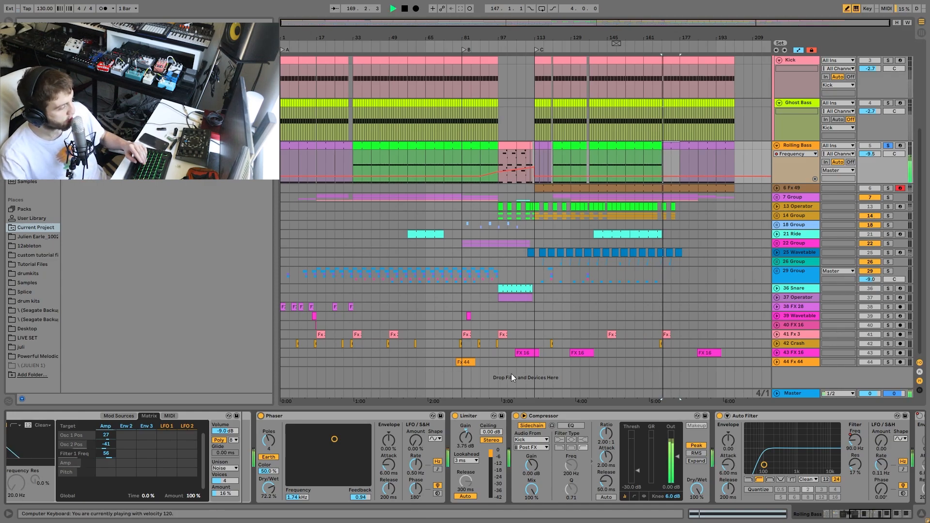
{"action": "left_click", "coordinate": [628, 165]}
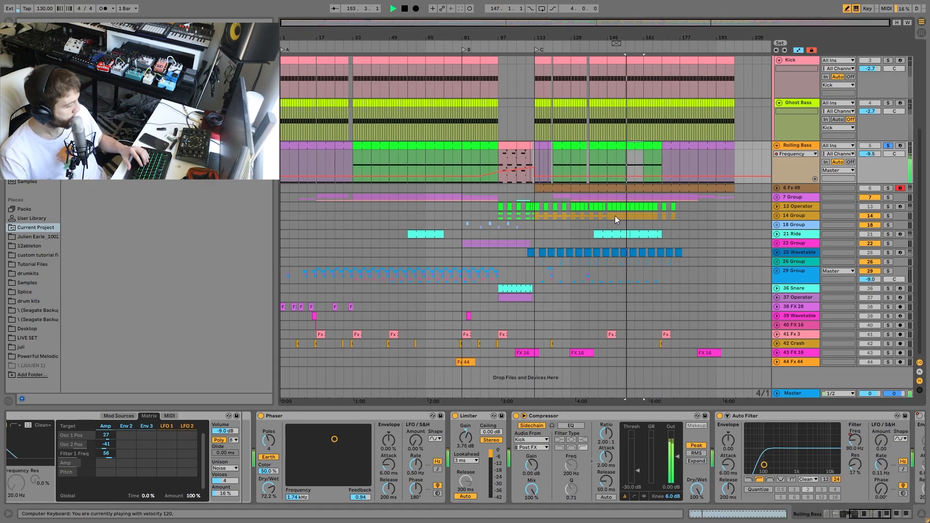
{"action": "key", "text": "space"}
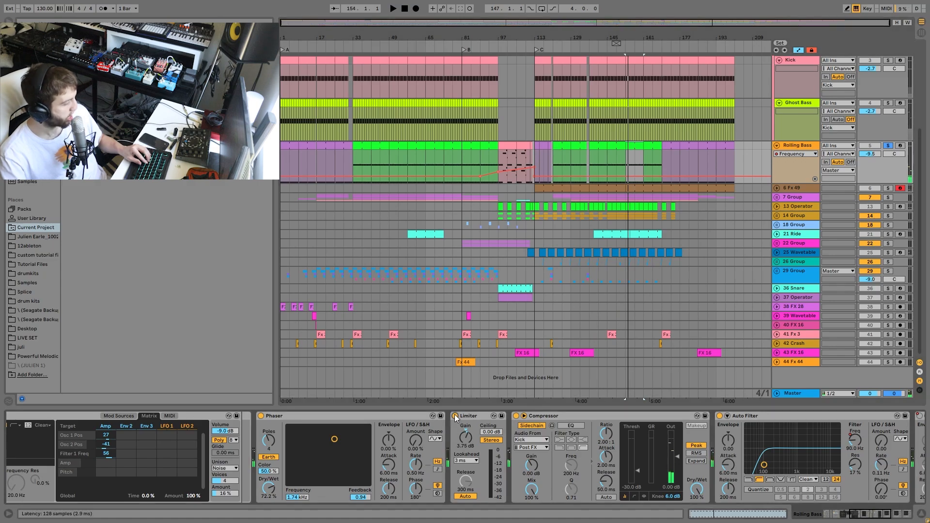
{"action": "left_click", "coordinate": [455, 416]}
{"action": "key", "text": "space"}
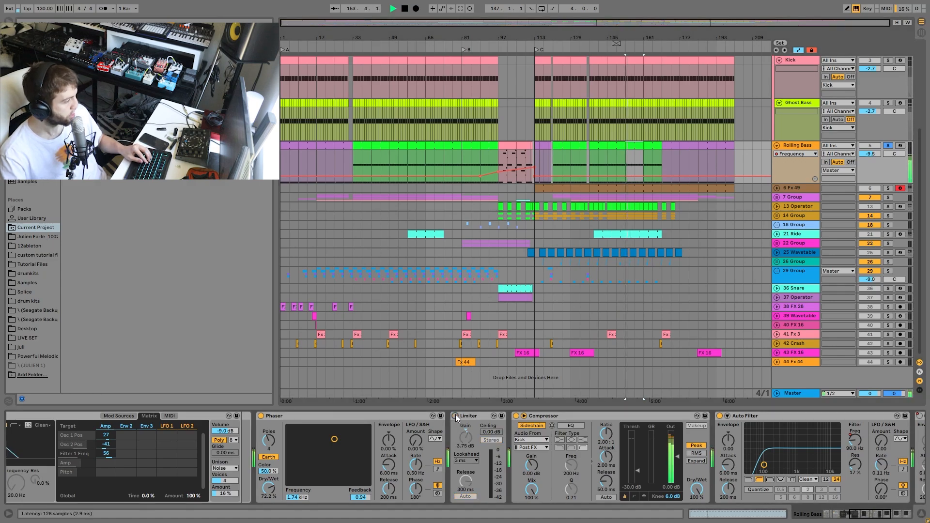
{"action": "left_click", "coordinate": [456, 416]}
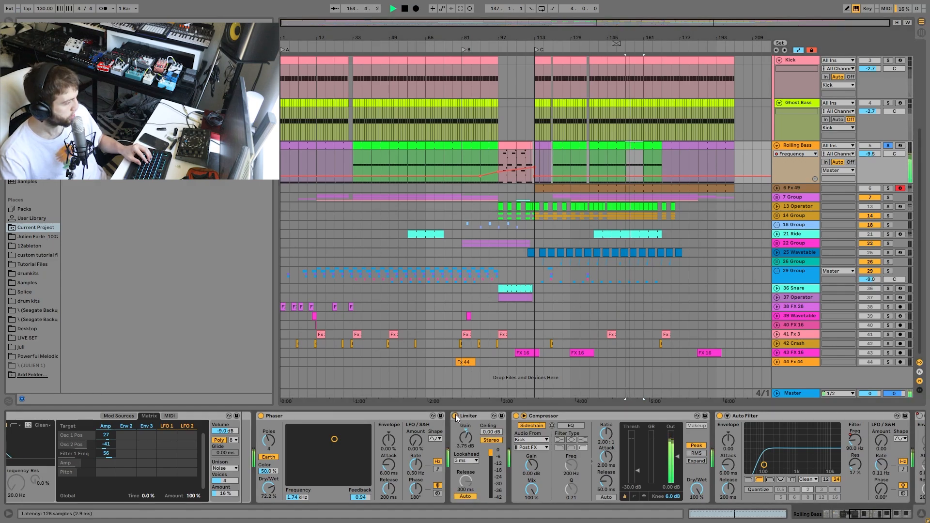
{"action": "key", "text": "space"}
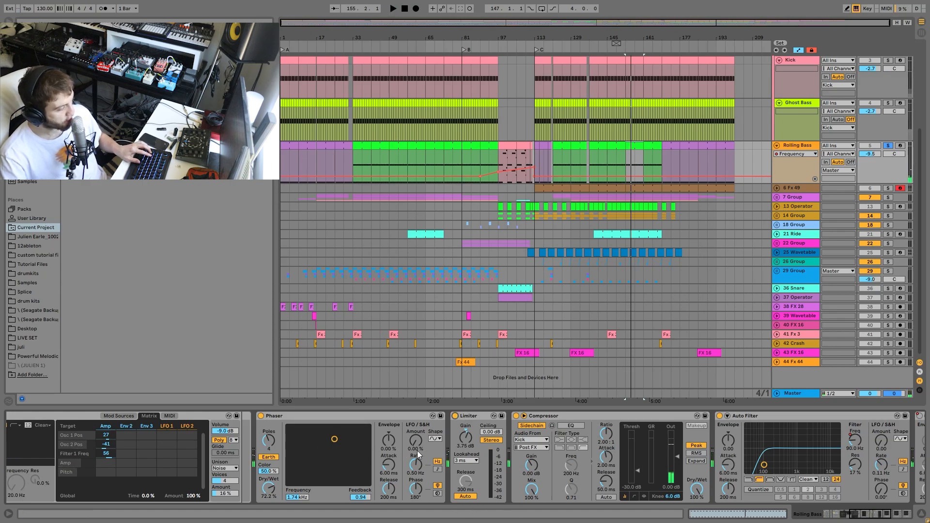
Show the automation of the first Auto Filter's frequency, then of the second Auto Filter's on/off switch and frequency.
{"action": "scroll", "coordinate": [435, 465], "scroll_direction": "right", "scroll_amount": 3}
{"action": "scroll", "coordinate": [435, 461], "scroll_direction": "right", "scroll_amount": 3}
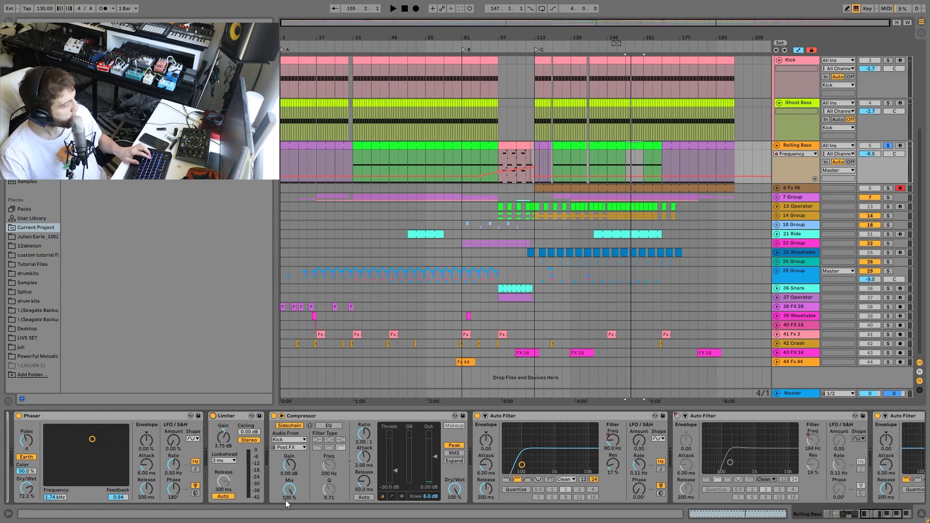
{"action": "scroll", "coordinate": [301, 458], "scroll_direction": "right", "scroll_amount": 5}
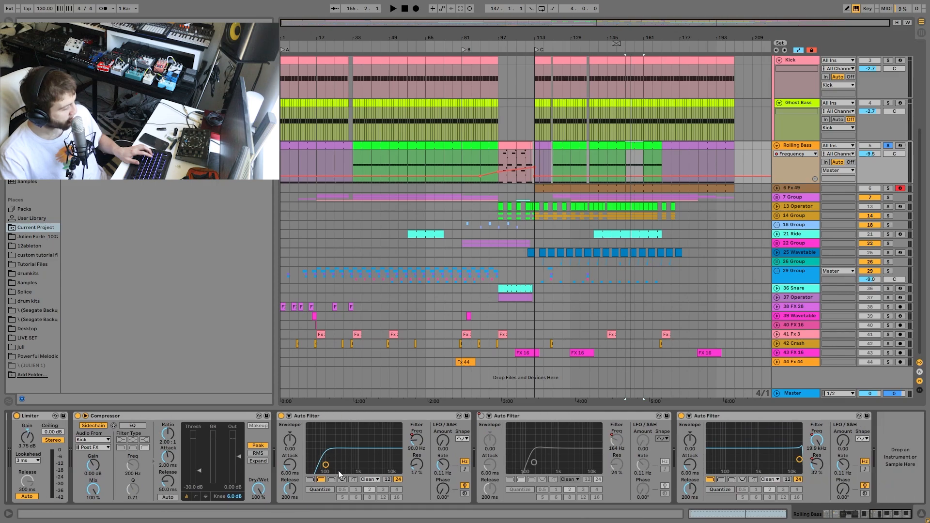
{"action": "right_click", "coordinate": [422, 440]}
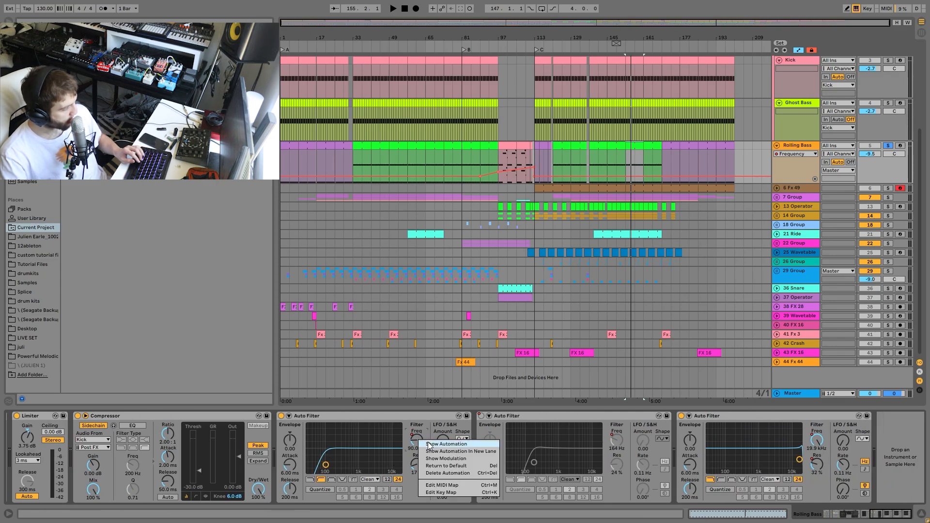
{"action": "left_click", "coordinate": [440, 445]}
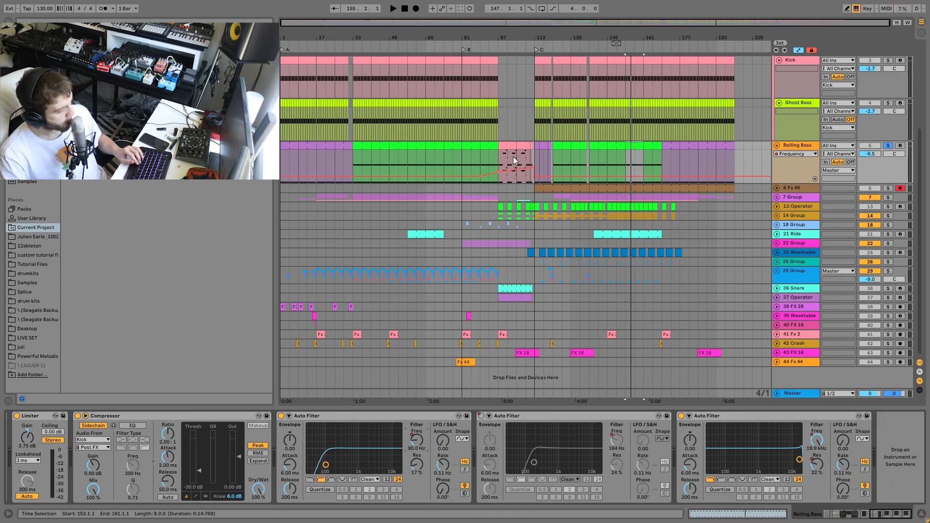
{"action": "right_click", "coordinate": [486, 416]}
{"action": "left_click", "coordinate": [504, 420]}
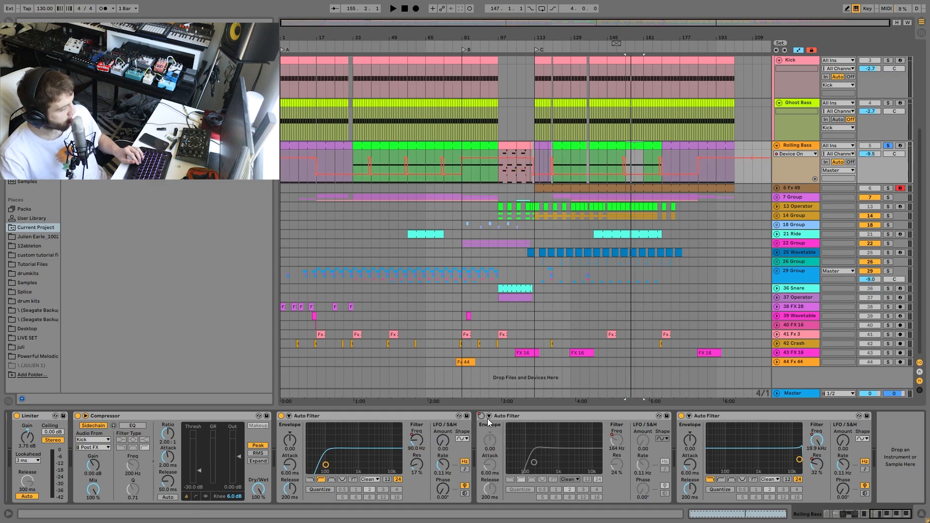
{"action": "left_click", "coordinate": [612, 445]}
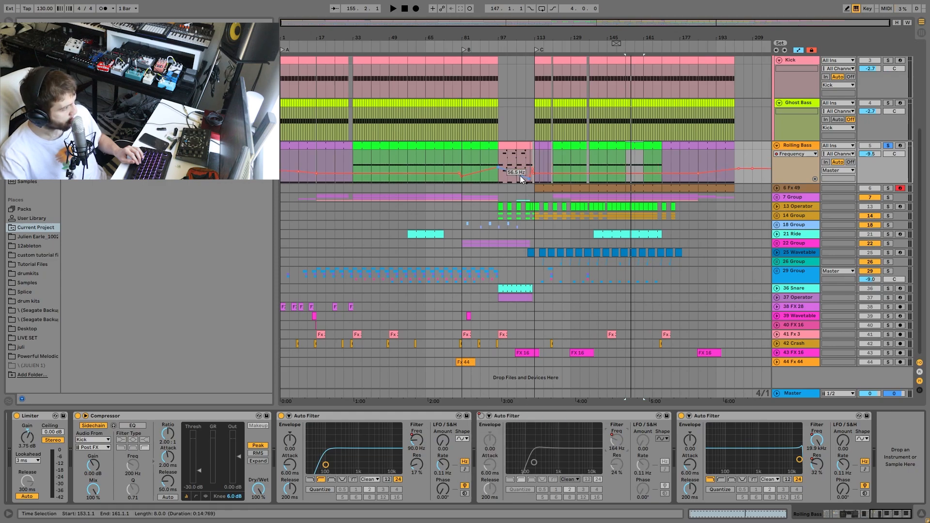
Play the Rolling Bass's breakdown clip around bar 105, then show the third Auto Filter's frequency automation.
{"action": "left_click", "coordinate": [510, 160]}
{"action": "key", "text": "space"}
{"action": "left_click", "coordinate": [519, 163]}
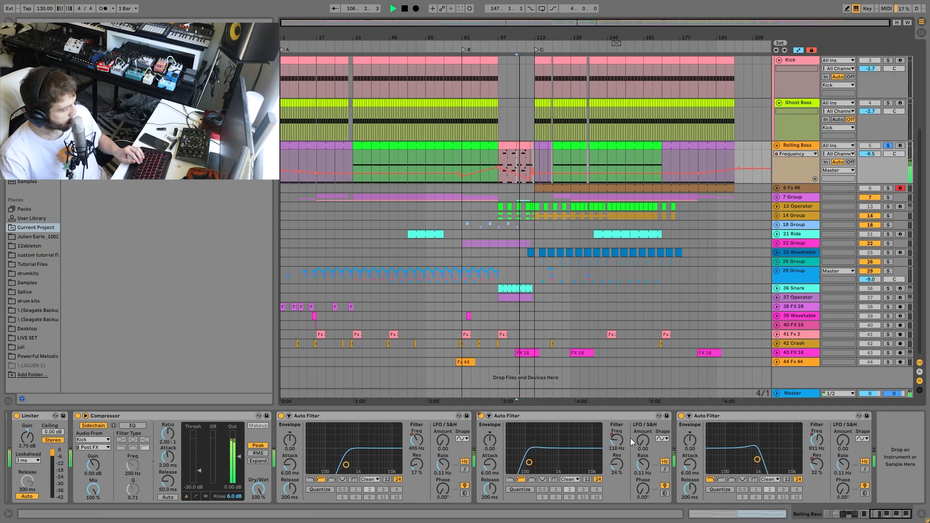
{"action": "key", "text": "space"}
{"action": "left_click", "coordinate": [727, 418]}
{"action": "left_click", "coordinate": [817, 441]}
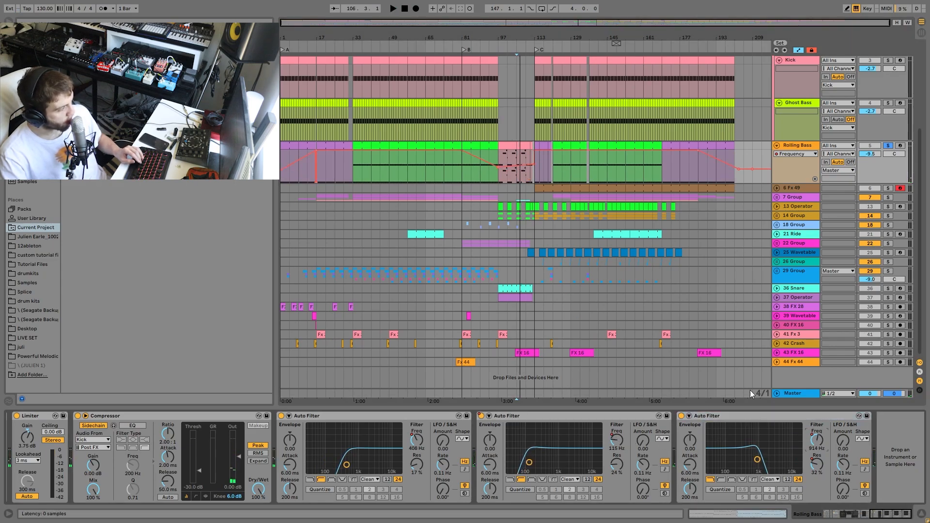
Audition the third Auto Filter's frequency sweep on the Rolling Bass from bar 81, bar 89 and near the track's end.
{"action": "left_click", "coordinate": [459, 170]}
{"action": "key", "text": "space"}
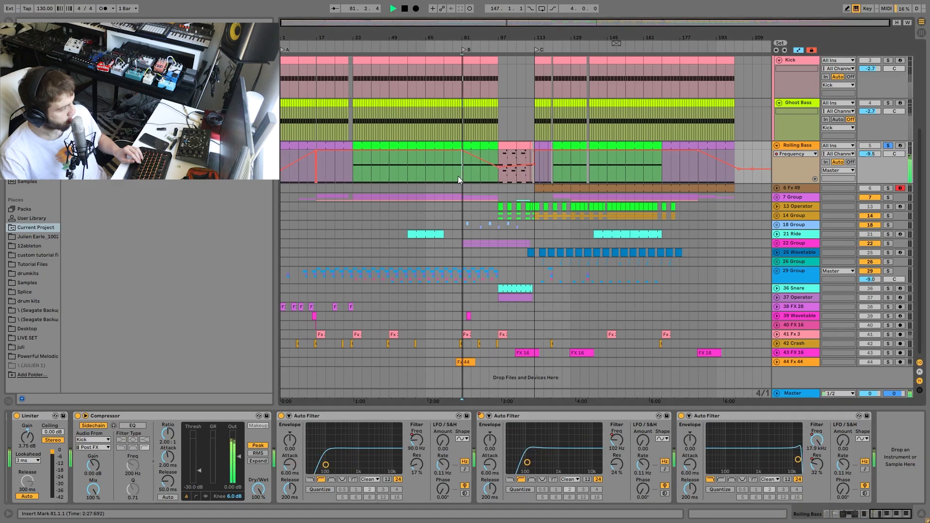
{"action": "left_click", "coordinate": [480, 179]}
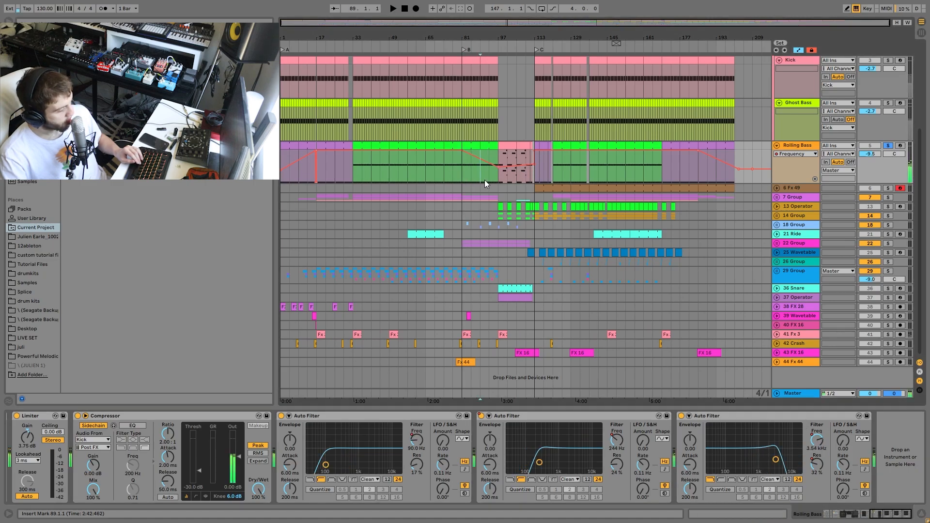
{"action": "left_click", "coordinate": [723, 176]}
{"action": "key", "text": "space"}
{"action": "key", "text": "space"}
Play the Rolling Bass's opening filter sweep from bar 1, then the section from bar 25.
{"action": "left_click", "coordinate": [283, 161]}
{"action": "key", "text": "space"}
{"action": "key", "text": "space"}
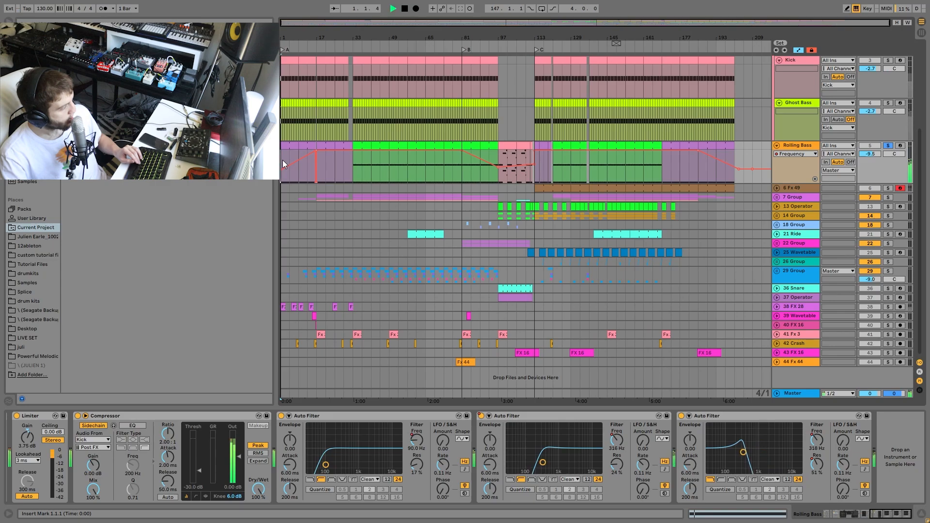
{"action": "left_click", "coordinate": [334, 168]}
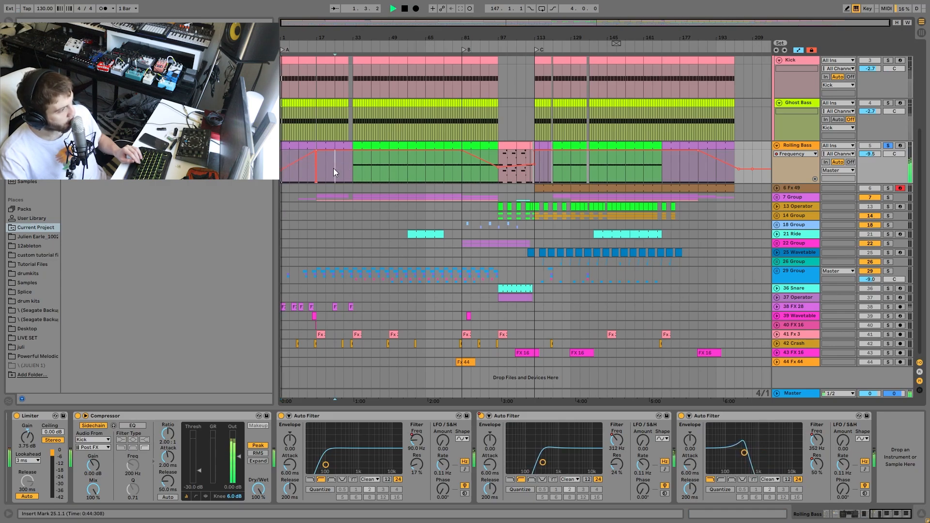
{"action": "key", "text": "space"}
{"action": "key", "text": "space"}
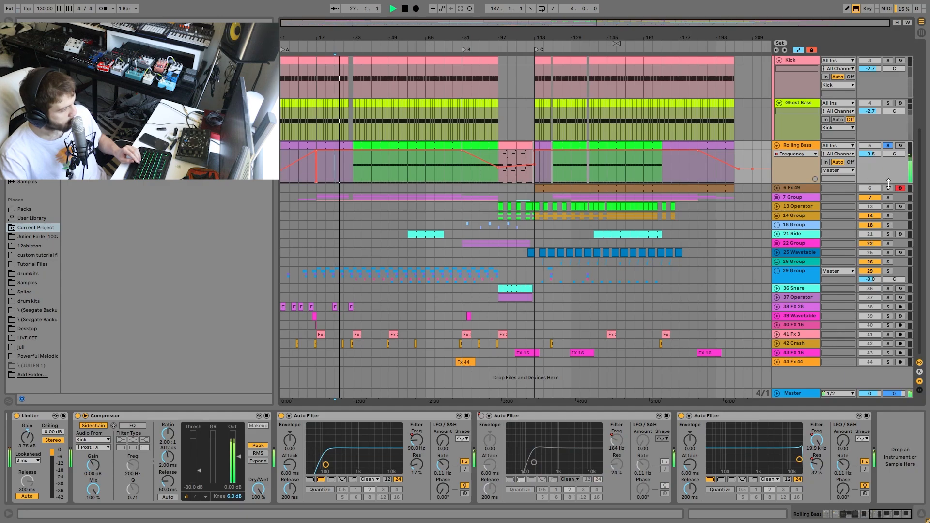
{"action": "key", "text": "space"}
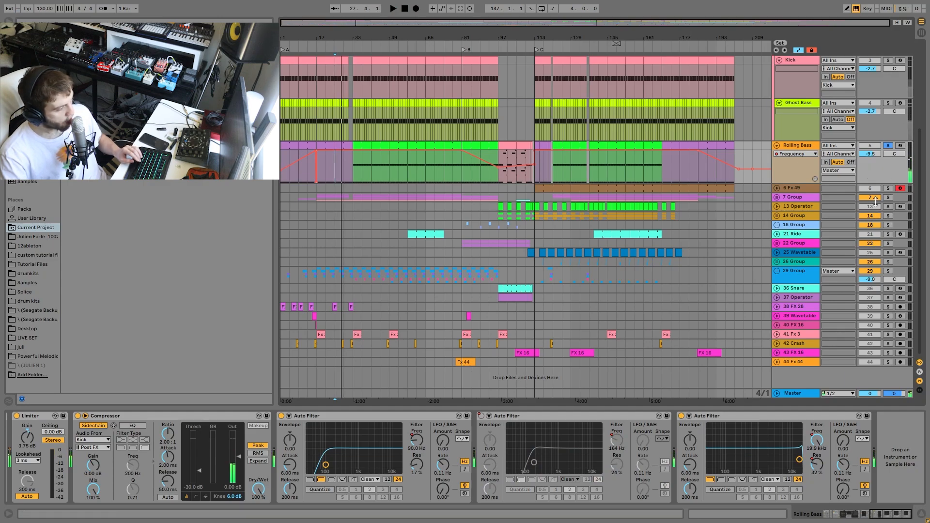
Solo and unfold track 6 Fx 49, select bars 113 to 129 and play it.
{"action": "left_click", "coordinate": [889, 188]}
{"action": "left_click", "coordinate": [777, 188]}
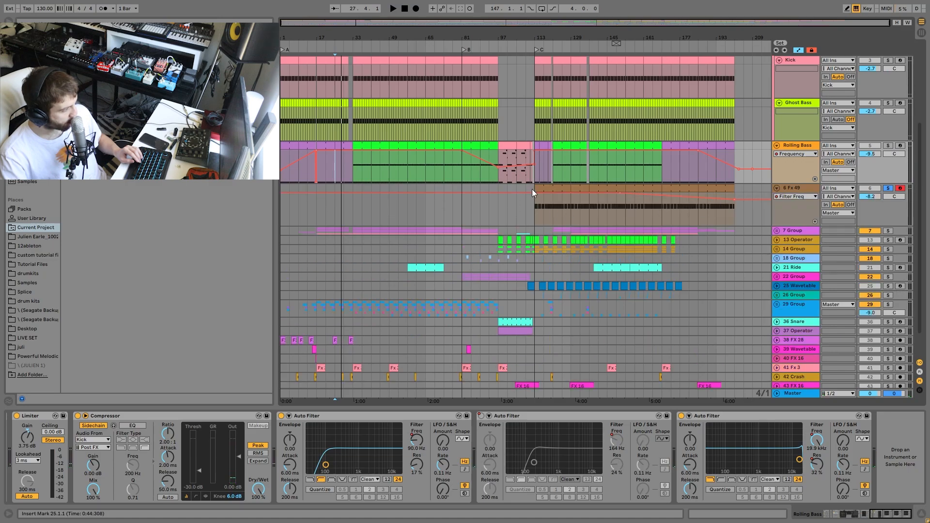
{"action": "left_click_drag", "start_coordinate": [532, 189], "coordinate": [571, 189]}
{"action": "key", "text": "space"}
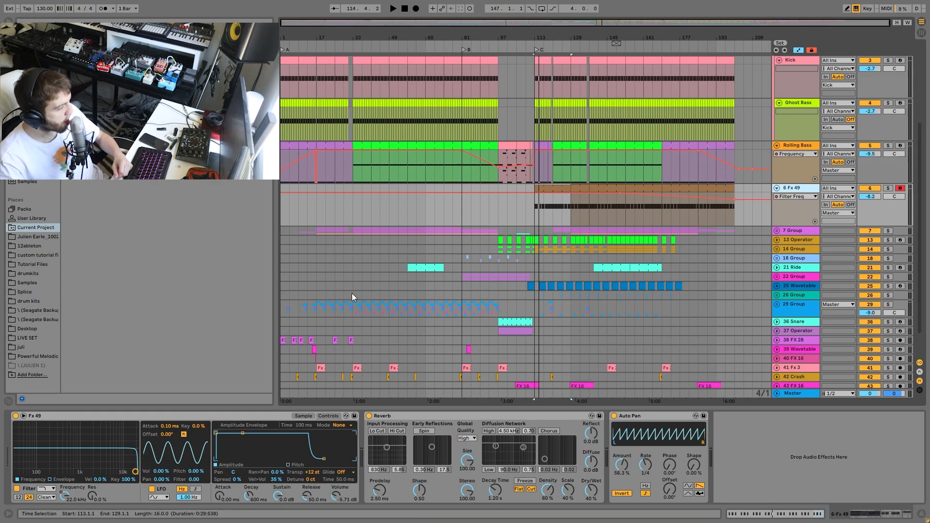
Expand the 29 Group and look over the tracks inside it.
{"action": "left_click", "coordinate": [776, 304]}
{"action": "scroll", "coordinate": [615, 306], "scroll_direction": "down", "scroll_amount": 3}
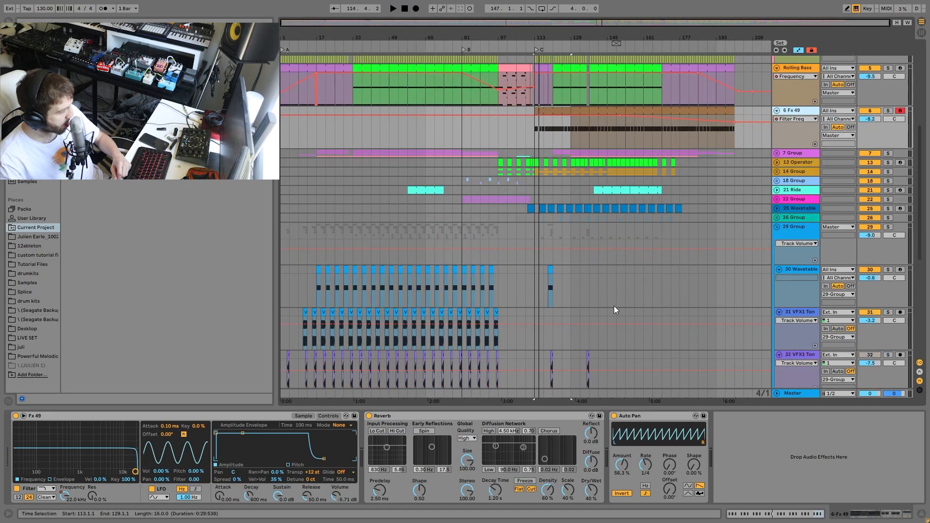
{"action": "scroll", "coordinate": [615, 306], "scroll_direction": "down", "scroll_amount": 2}
{"action": "scroll", "coordinate": [497, 268], "scroll_direction": "down", "scroll_amount": 2}
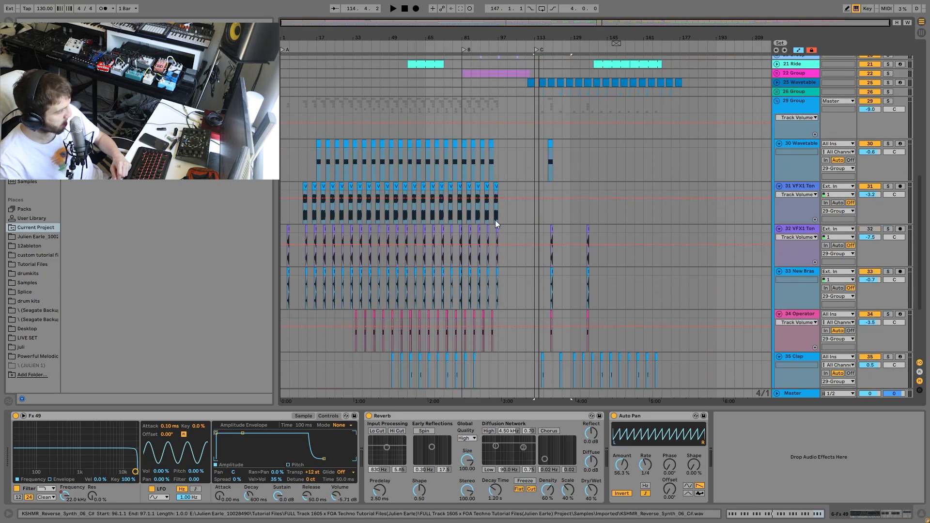
{"action": "left_click", "coordinate": [794, 187]}
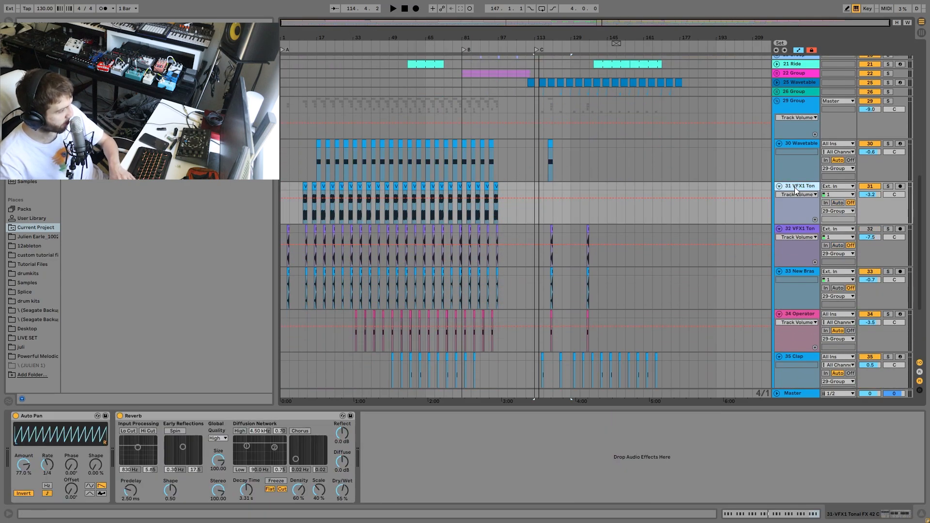
{"action": "key", "text": "Delete"}
{"action": "key", "text": "ctrl+z"}
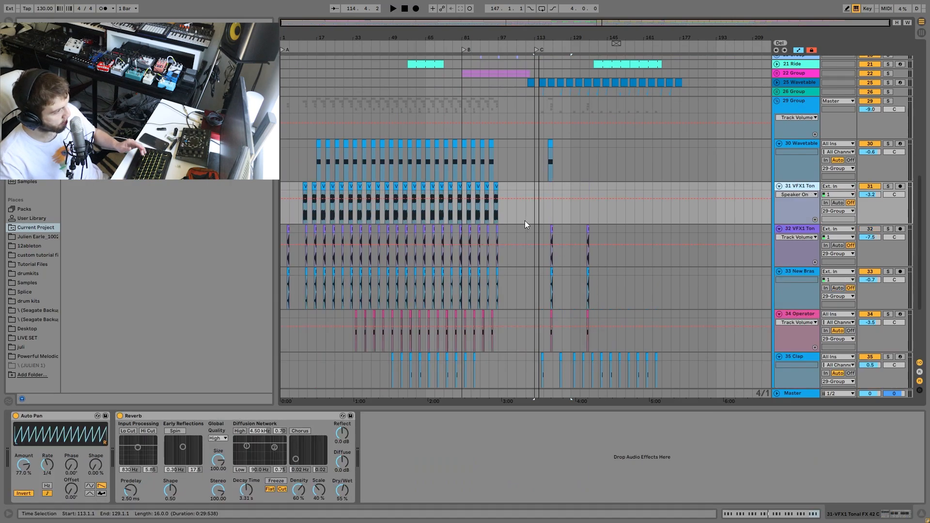
Delete VFX1 track 32 from the 29 Group and collapse the group.
{"action": "left_click", "coordinate": [808, 228]}
{"action": "key", "text": "Delete"}
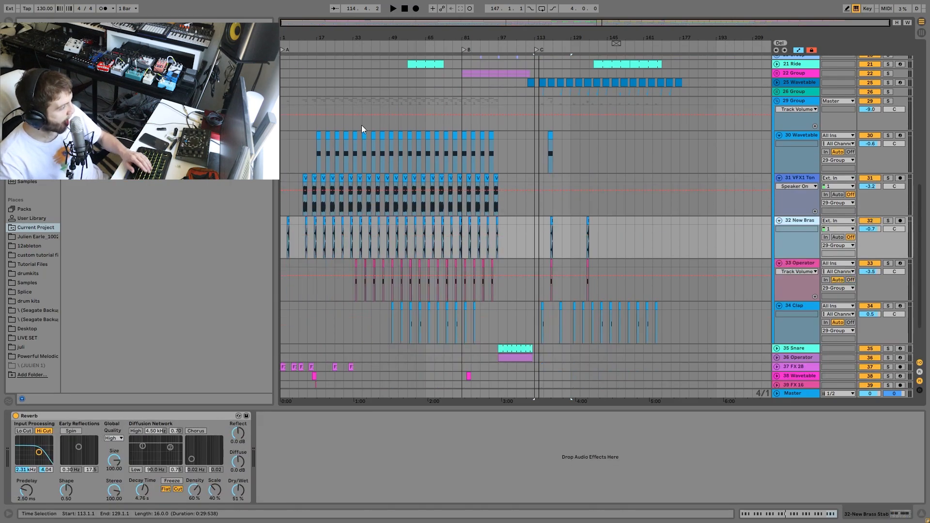
{"action": "scroll", "coordinate": [554, 149], "scroll_direction": "up", "scroll_amount": 10}
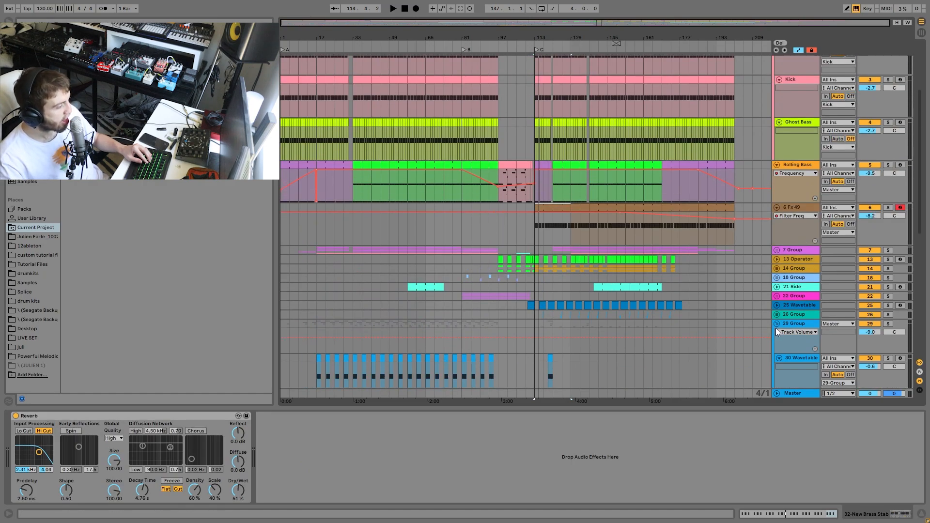
{"action": "left_click", "coordinate": [776, 324]}
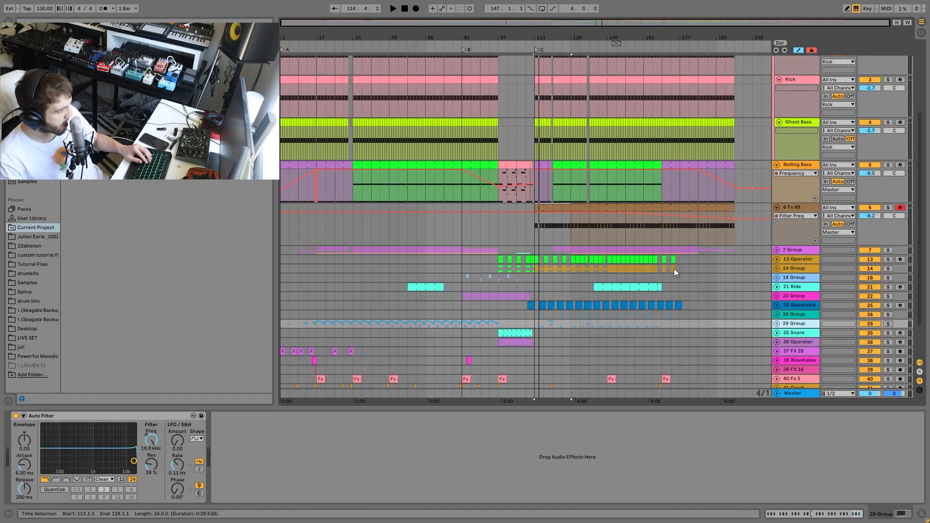
Play the full arrangement briefly from bar 113.
{"action": "key", "text": "space"}
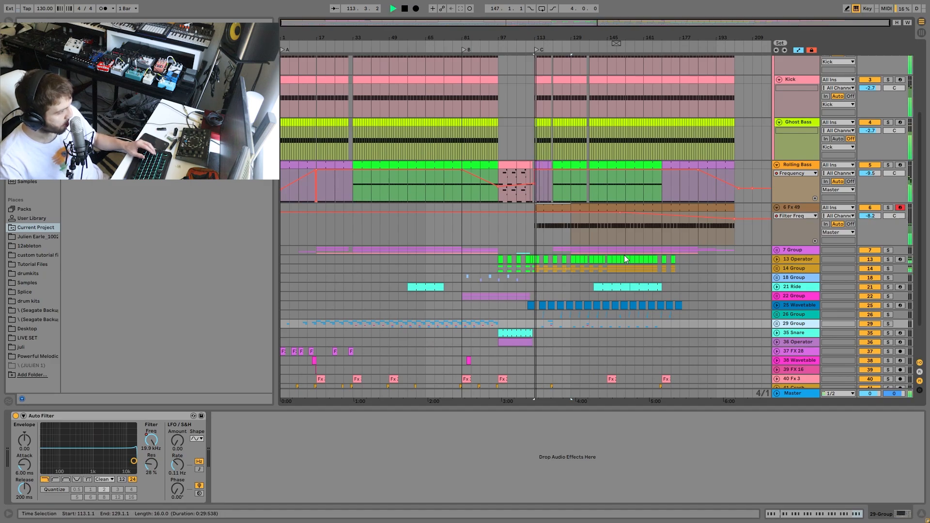
{"action": "key", "text": "space"}
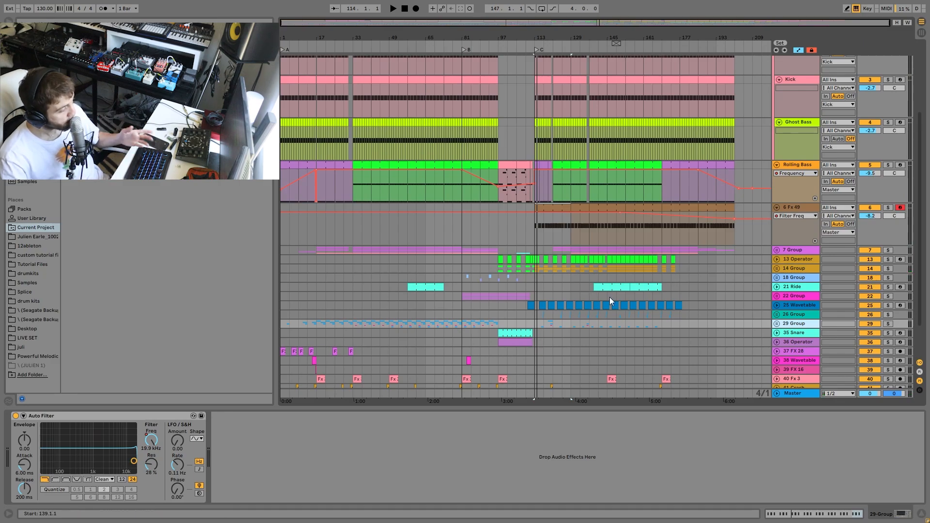
Play the arrangement from bar 113 and replay it with the devices of track 6 Fx 49 in view.
{"action": "key", "text": "space"}
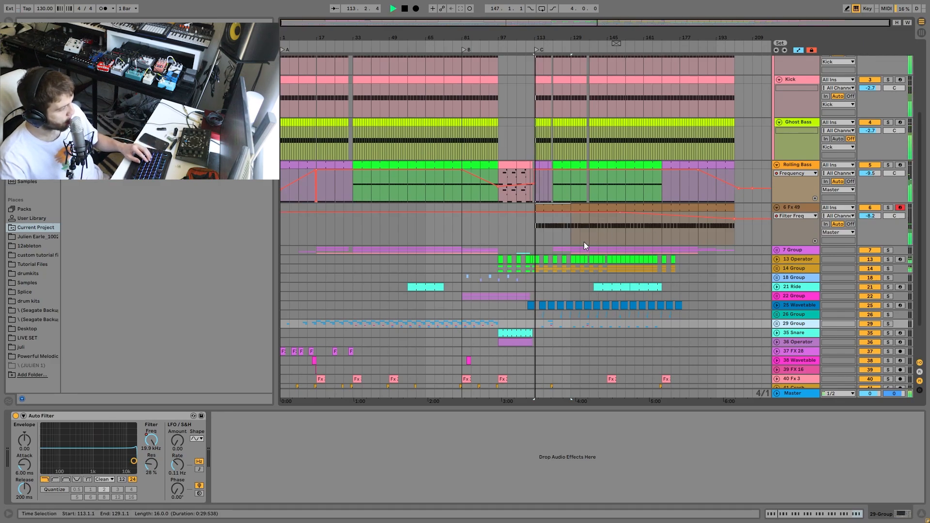
{"action": "key", "text": "space"}
{"action": "left_click", "coordinate": [800, 211]}
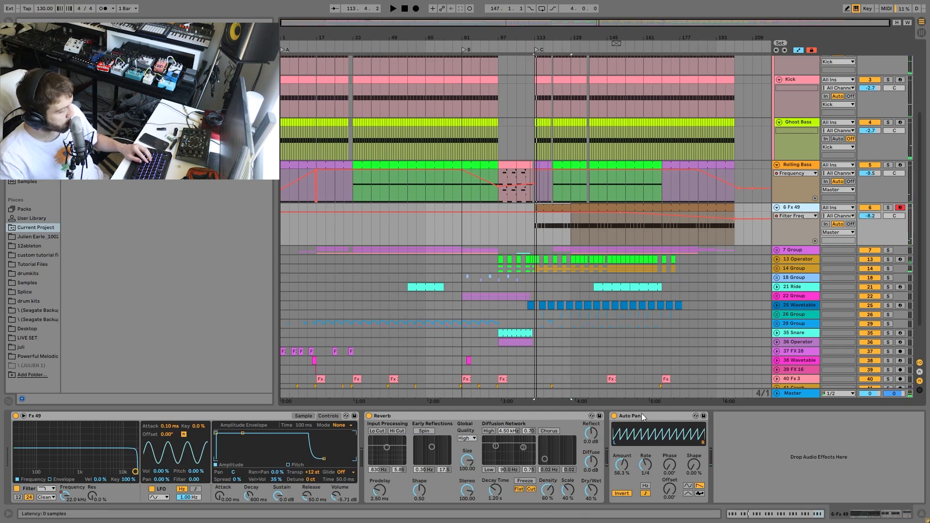
{"action": "key", "text": "space"}
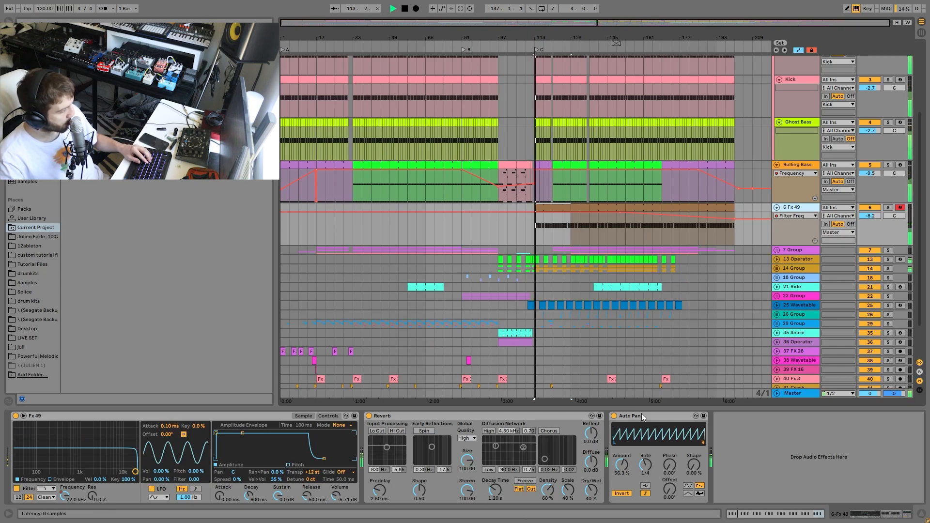
{"action": "key", "text": "space"}
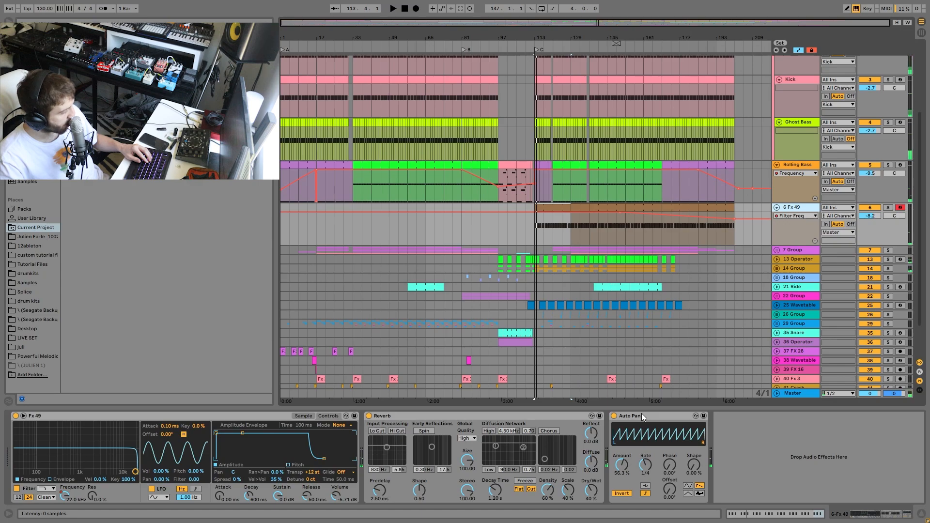
Solo and unfold the 7 Group, select bars 145 to 153 on 8 Open Hihat and play the group.
{"action": "scroll", "coordinate": [823, 242], "scroll_direction": "down", "scroll_amount": 2}
{"action": "left_click", "coordinate": [888, 221]}
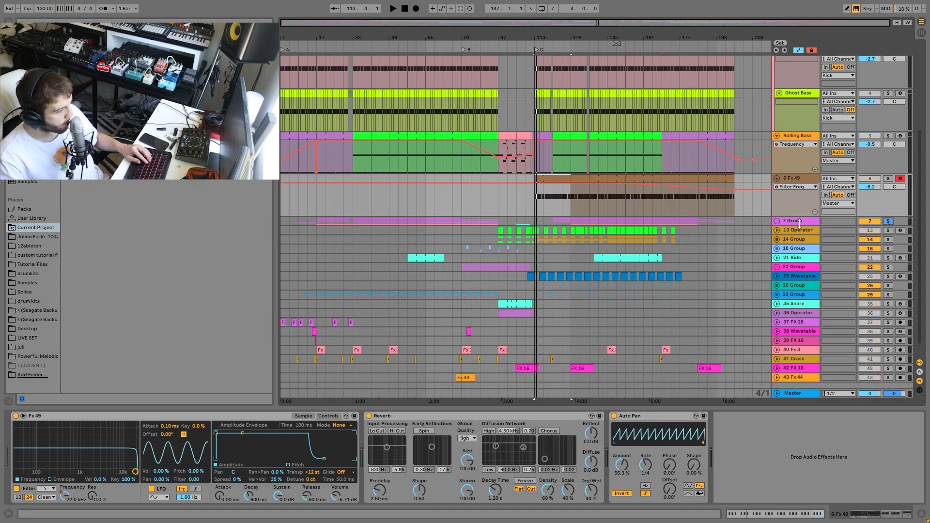
{"action": "left_click", "coordinate": [777, 221]}
{"action": "scroll", "coordinate": [615, 212], "scroll_direction": "down", "scroll_amount": 5}
{"action": "left_click", "coordinate": [609, 210]}
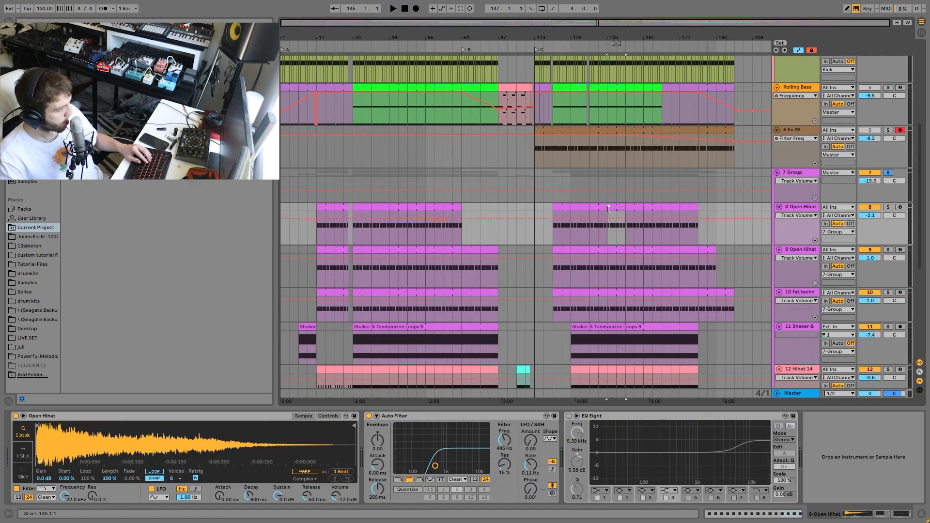
{"action": "key", "text": "space"}
{"action": "scroll", "coordinate": [607, 208], "scroll_direction": "down", "scroll_amount": 3}
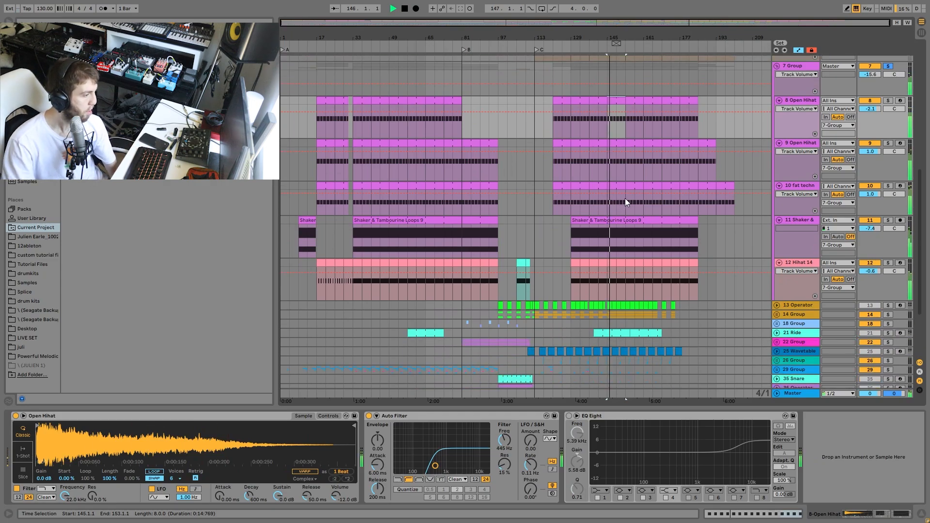
{"action": "key", "text": "space"}
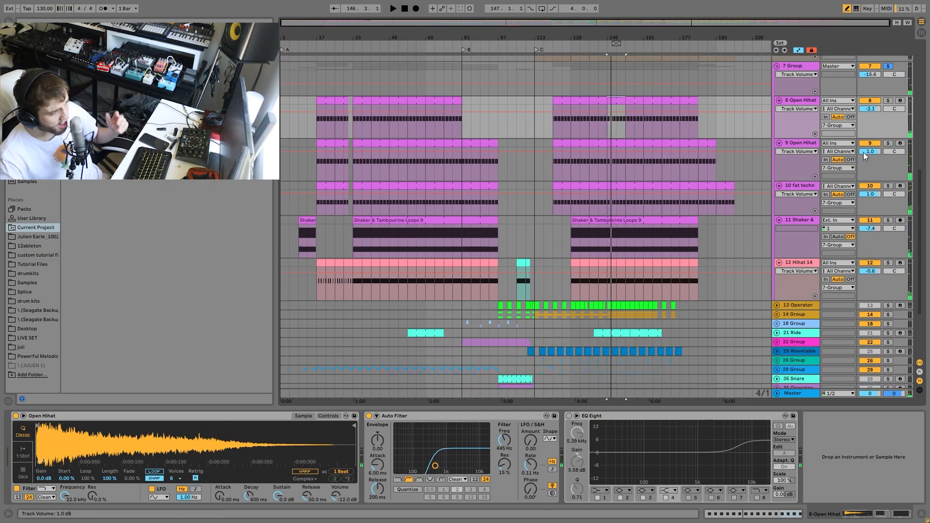
Audition track 8 Open Hihat and track 10 fat techno in solo from bar 145, showing track 10's devices.
{"action": "left_click", "coordinate": [888, 142]}
{"action": "key", "text": "space"}
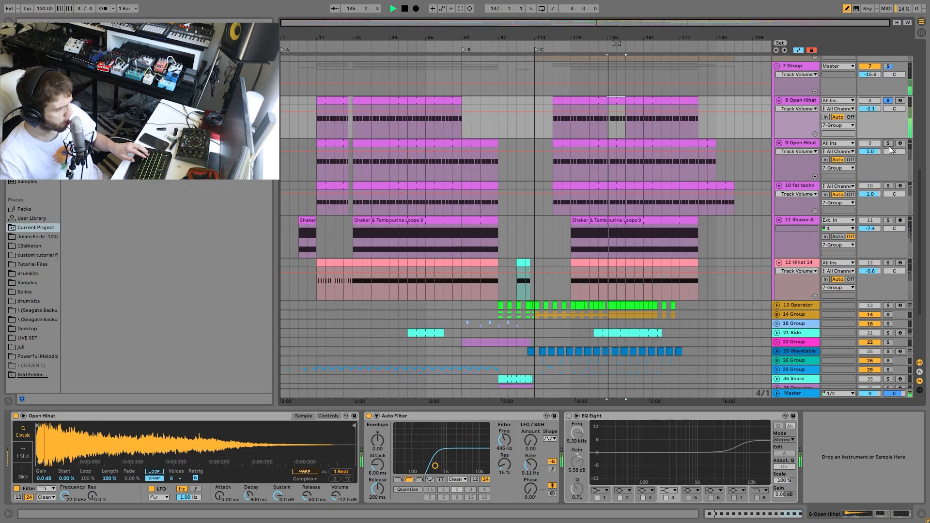
{"action": "left_click", "coordinate": [888, 186]}
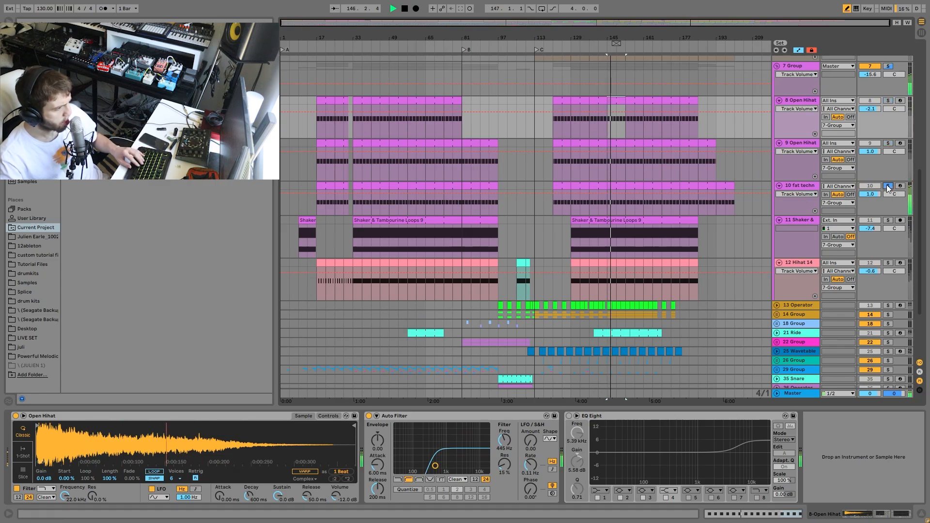
{"action": "key", "text": "space"}
{"action": "left_click", "coordinate": [805, 189]}
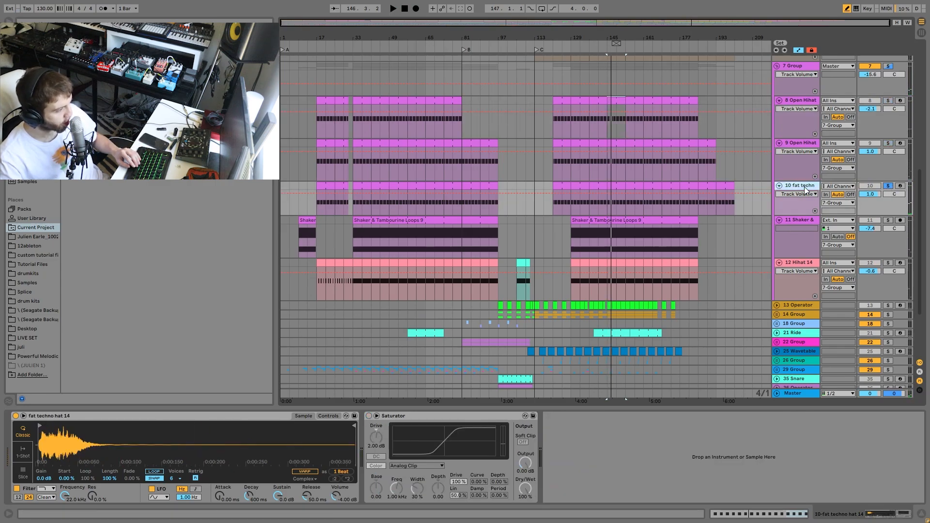
{"action": "key", "text": "space"}
Solo tracks 9 and 8 Open Hihat in turn during playback and show each one's devices.
{"action": "left_click", "coordinate": [889, 143]}
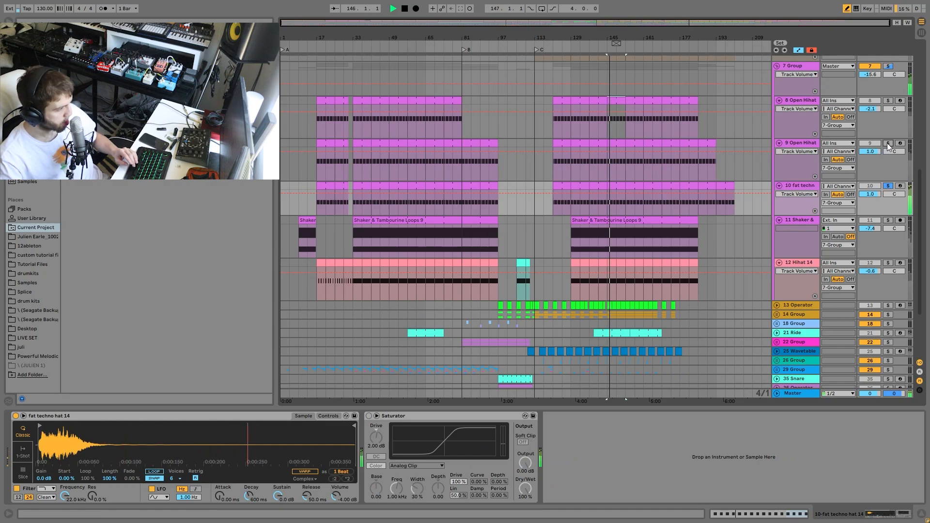
{"action": "left_click", "coordinate": [786, 143]}
{"action": "left_click", "coordinate": [888, 100]}
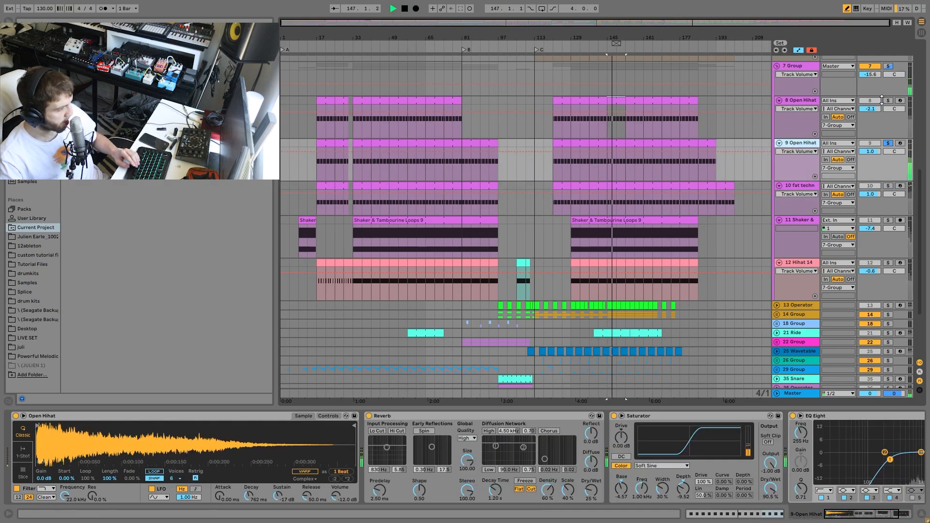
{"action": "left_click", "coordinate": [804, 104]}
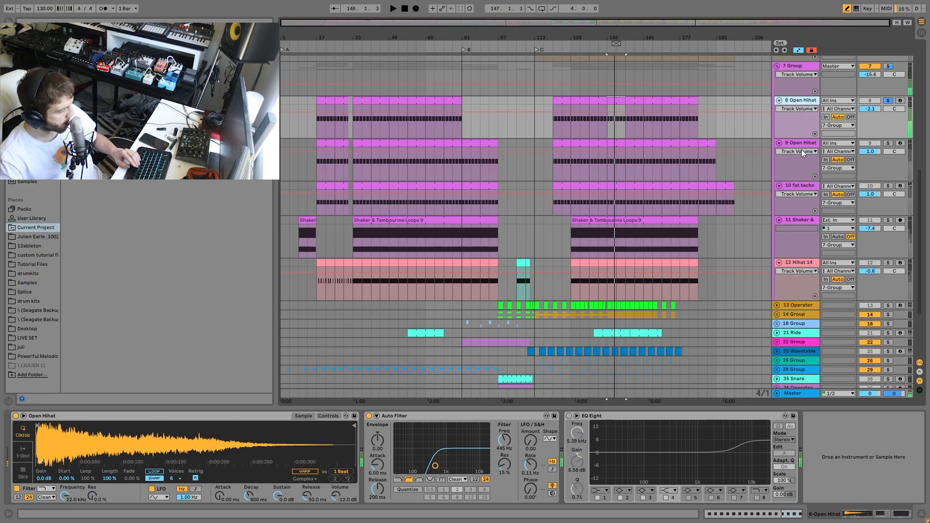
{"action": "left_click", "coordinate": [801, 144]}
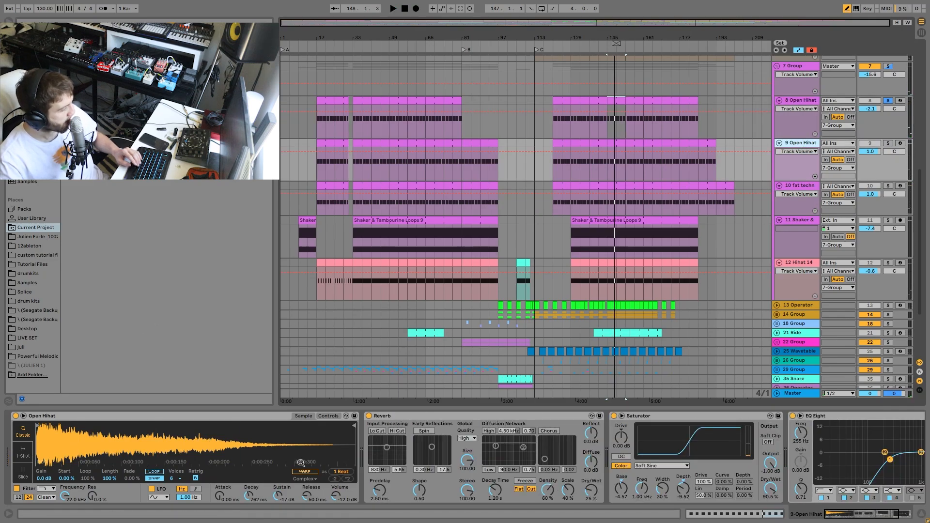
{"action": "left_click", "coordinate": [833, 515]}
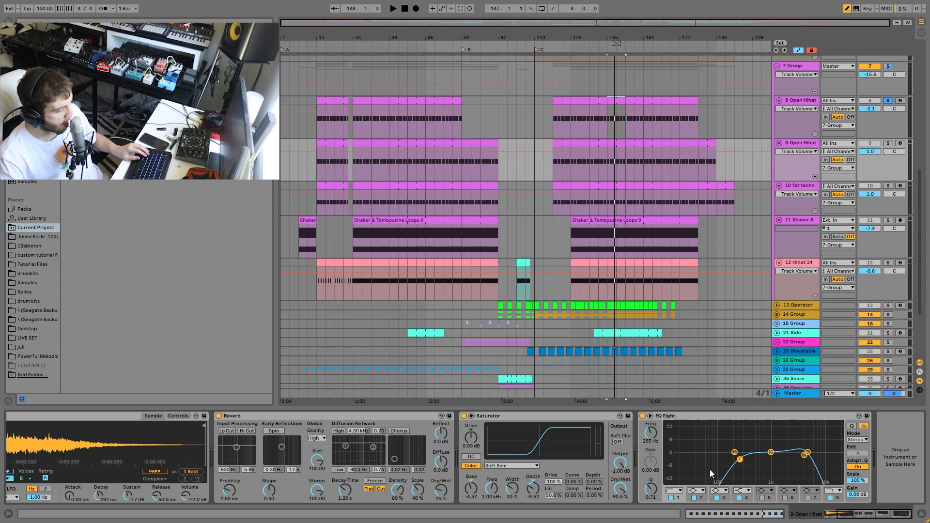
{"action": "left_click", "coordinate": [888, 144]}
{"action": "key", "text": "space"}
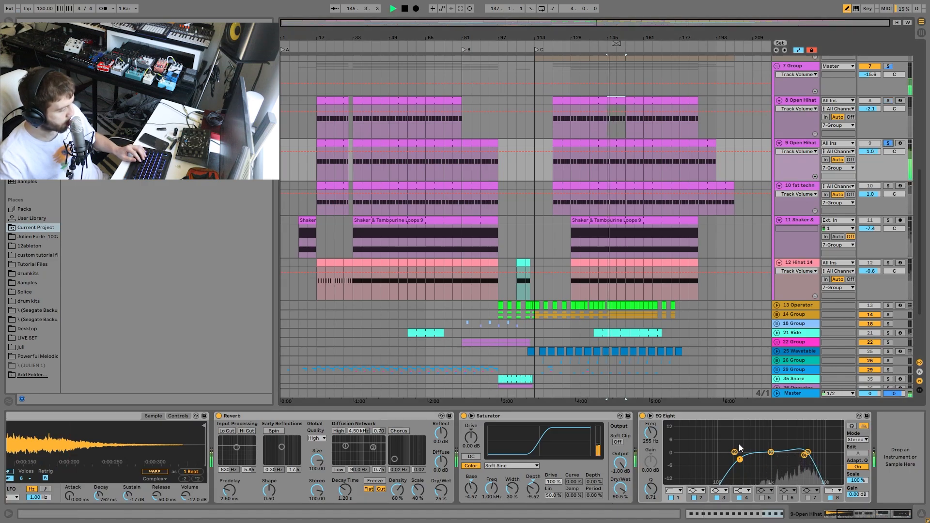
Solo track 8 Open Hihat and view its devices, then play it together with track 9 Open Hihat.
{"action": "left_click", "coordinate": [888, 101]}
{"action": "left_click", "coordinate": [855, 107]}
{"action": "key", "text": "space"}
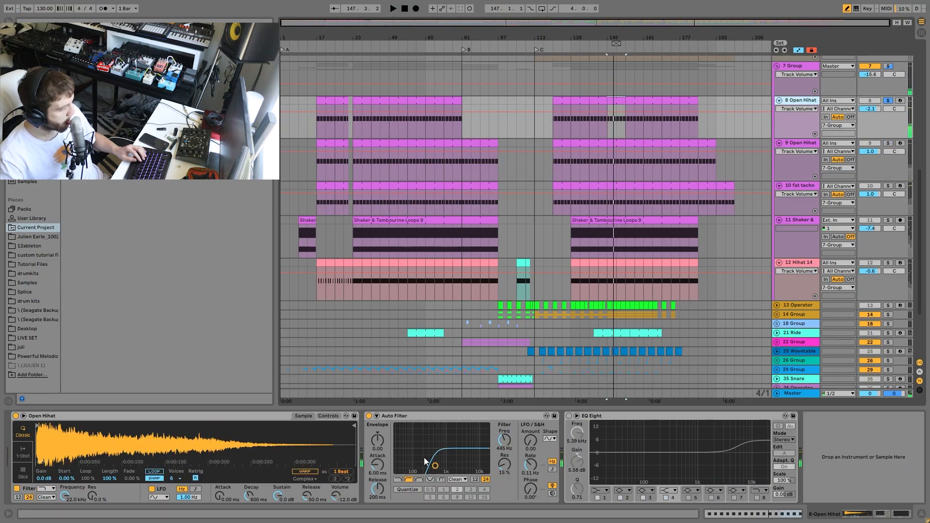
{"action": "left_click", "coordinate": [887, 144], "text": "ctrl"}
{"action": "key", "text": "space"}
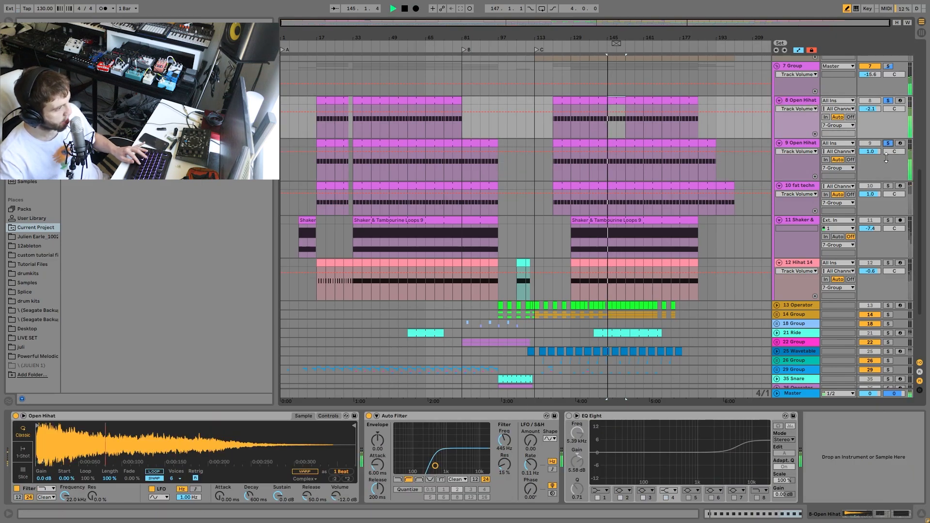
Play track 10 fat techno in solo with its devices shown, then return to hearing the whole 7 Group.
{"action": "left_click", "coordinate": [888, 186], "text": "ctrl"}
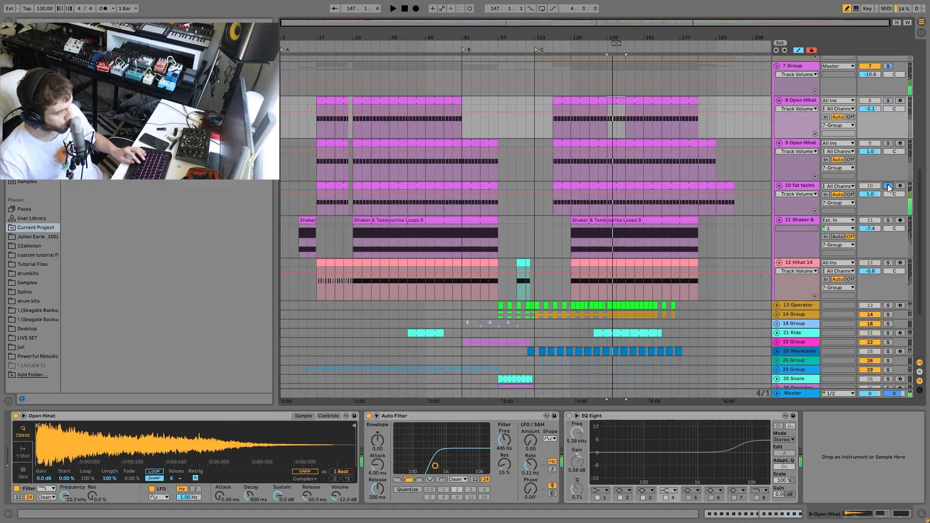
{"action": "left_click", "coordinate": [889, 188]}
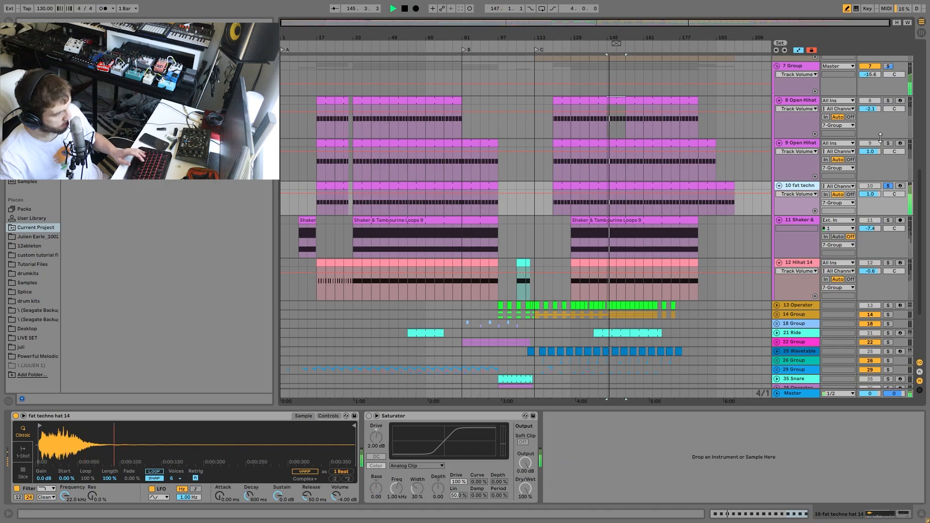
{"action": "left_click", "coordinate": [889, 67]}
{"action": "scroll", "coordinate": [894, 183], "scroll_direction": "down", "scroll_amount": 2}
{"action": "key", "text": "space"}
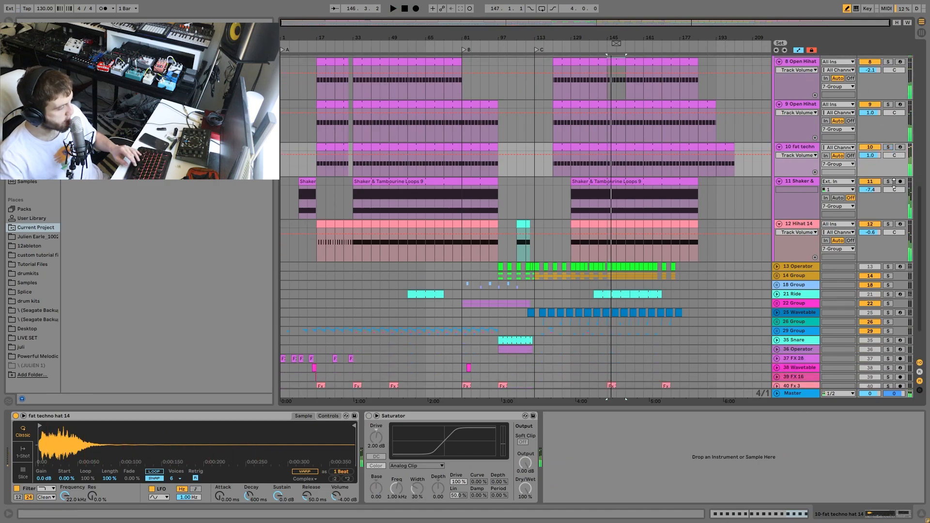
Audition track 11 Shaker & Tambourine Loops 9 and track 12 Hihat 14 in solo, showing each one's devices.
{"action": "key", "text": "space"}
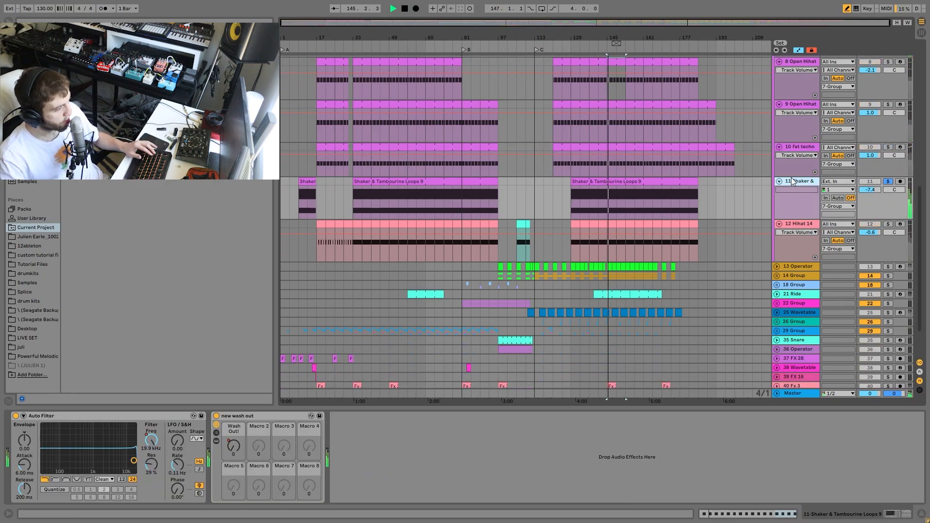
{"action": "left_click", "coordinate": [889, 183]}
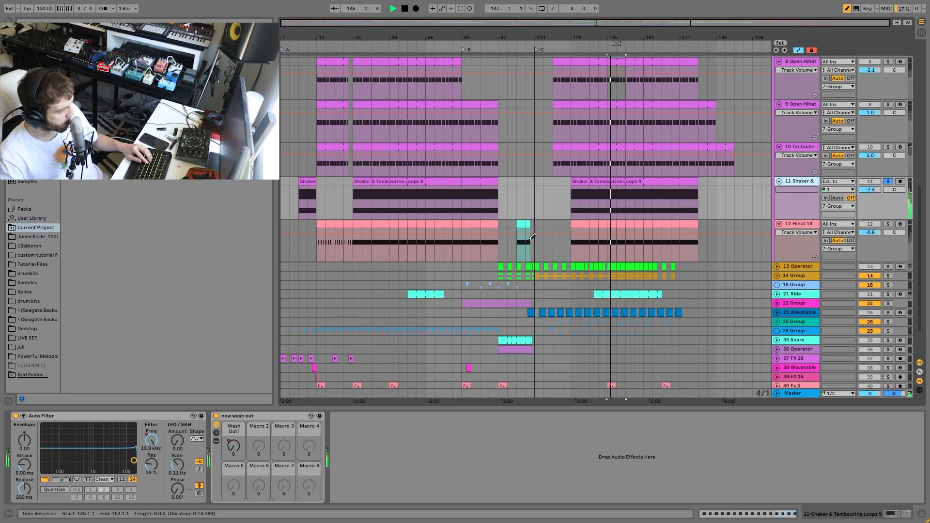
{"action": "left_click", "coordinate": [888, 224]}
{"action": "left_click", "coordinate": [810, 226]}
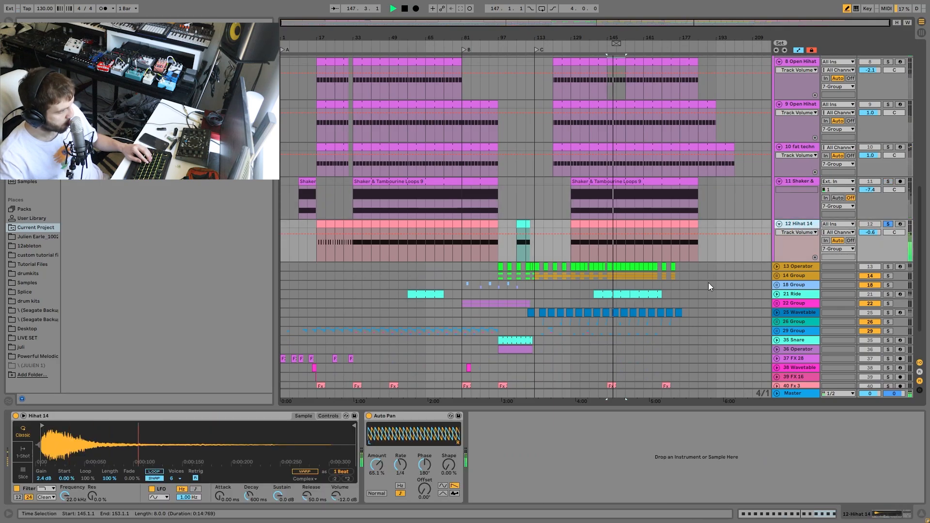
Collapse the 7 Group, then solo 13 Operator and the 14 Group together and play them from bar 145.
{"action": "scroll", "coordinate": [668, 291], "scroll_direction": "up", "scroll_amount": 5}
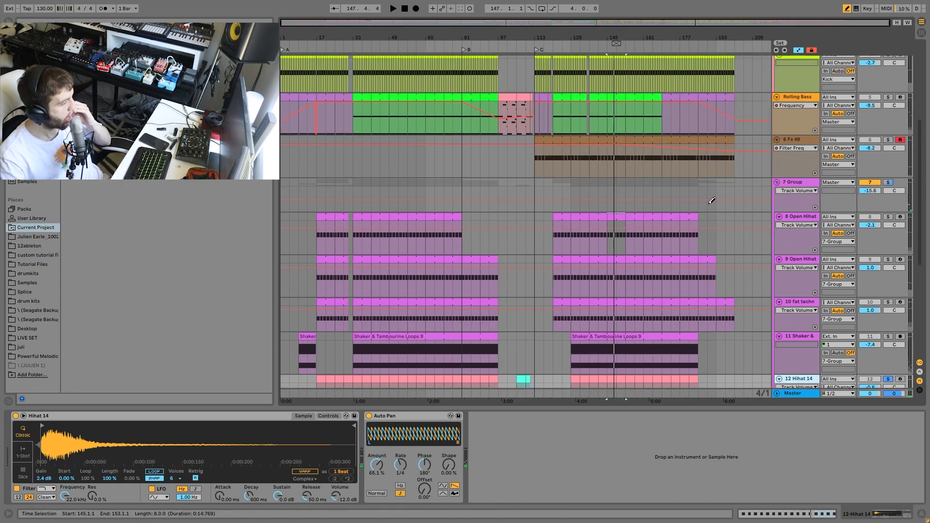
{"action": "left_click", "coordinate": [777, 183]}
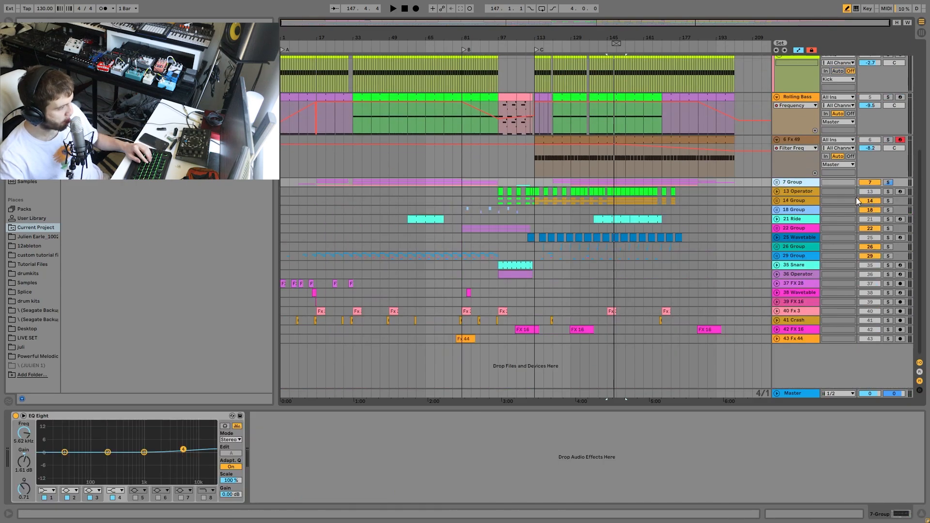
{"action": "left_click", "coordinate": [889, 192]}
{"action": "key", "text": "space"}
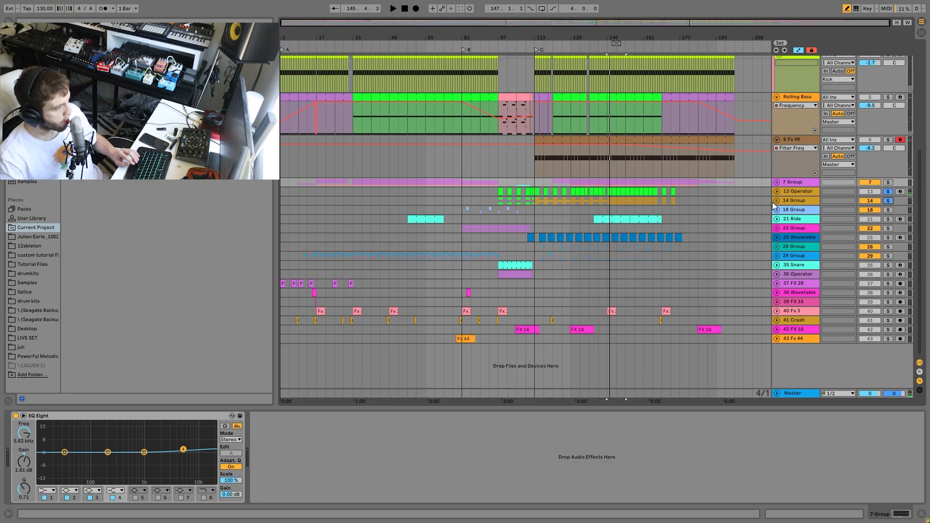
Unfold 13 Operator and the 14 Group, turn off Draw Mode, and play both in solo from bar 145.
{"action": "left_click", "coordinate": [776, 201]}
{"action": "left_click", "coordinate": [777, 191]}
{"action": "scroll", "coordinate": [717, 208], "scroll_direction": "down", "scroll_amount": 3}
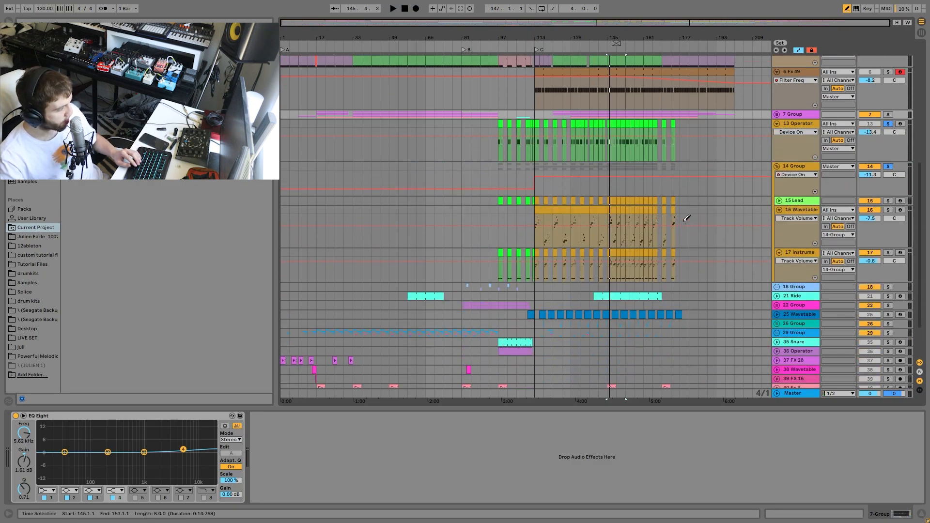
{"action": "key", "text": "b"}
{"action": "key", "text": "space"}
{"action": "mouse_move", "coordinate": [612, 39]}
{"action": "left_mouse_down"}
{"action": "mouse_move", "coordinate": [612, 112]}
{"action": "mouse_move", "coordinate": [550, 57]}
{"action": "left_mouse_up"}
{"action": "scroll", "coordinate": [632, 183], "scroll_direction": "down", "scroll_amount": 3}
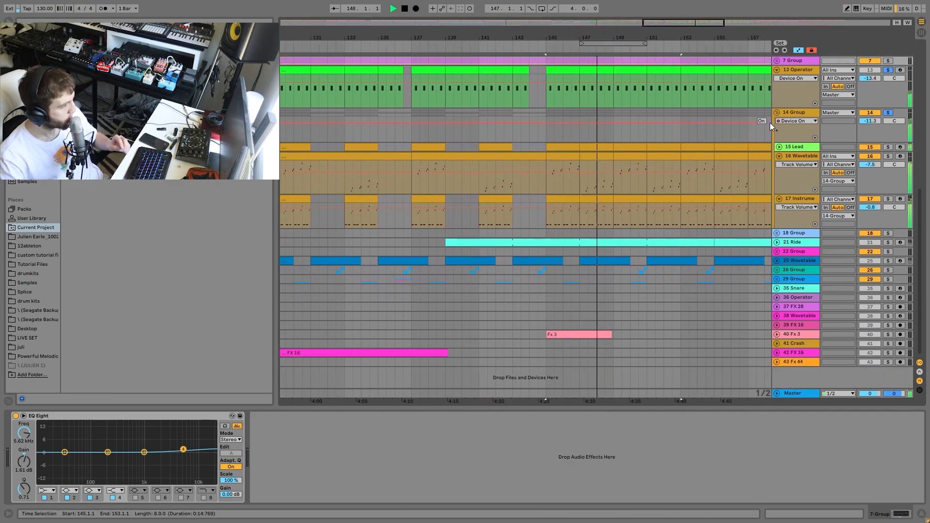
Solo and unfold track 15 Lead, play it from bar 145 and show its devices.
{"action": "left_click", "coordinate": [889, 147]}
{"action": "key", "text": "space"}
{"action": "left_click", "coordinate": [778, 148]}
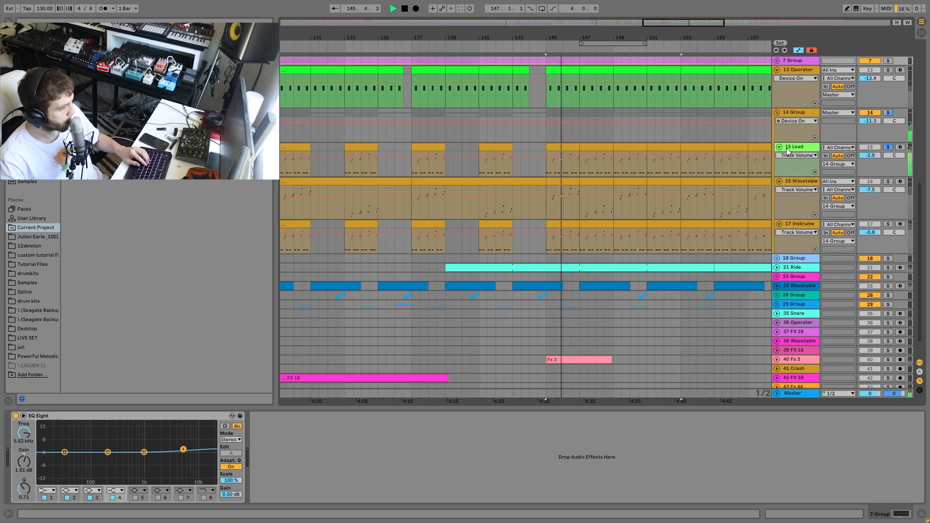
{"action": "left_click", "coordinate": [788, 151]}
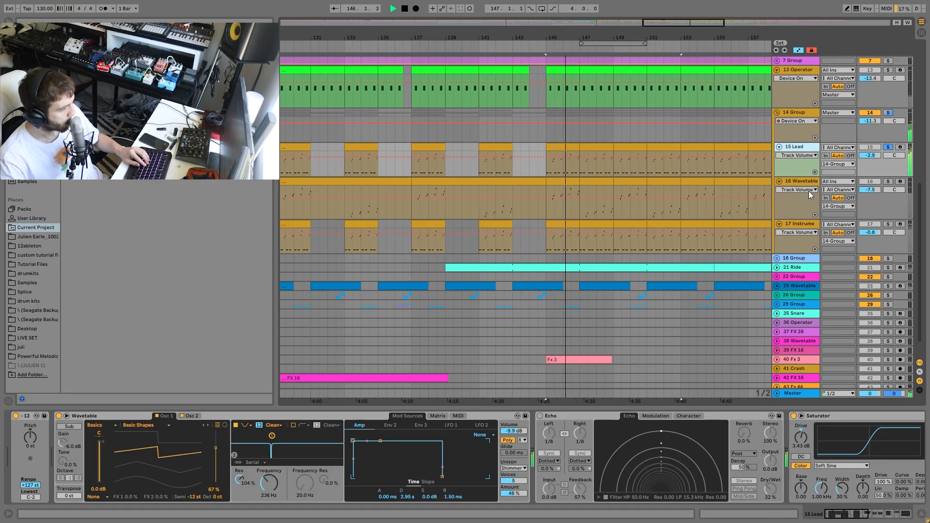
View the devices of track 16 Wavetable, then play track 17 Instrument Rack in solo and show its devices.
{"action": "left_click", "coordinate": [888, 225]}
{"action": "left_click", "coordinate": [797, 223]}
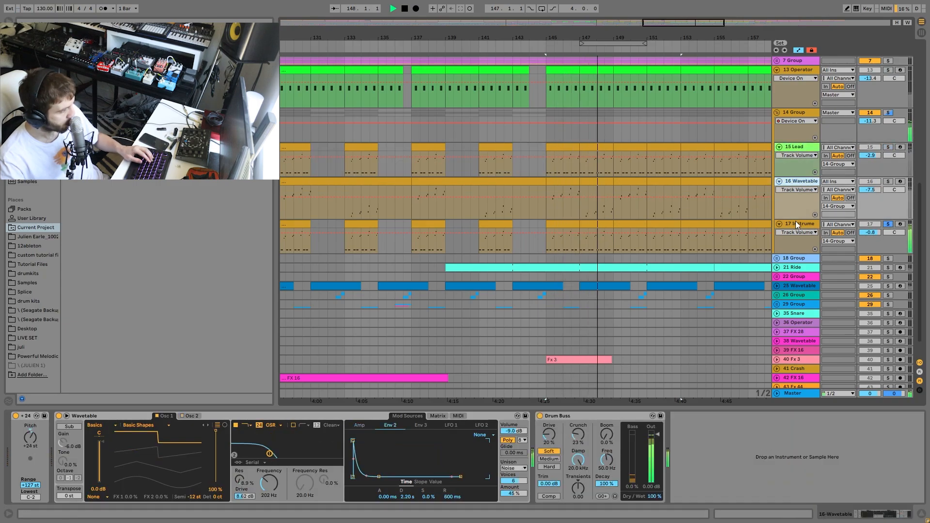
{"action": "left_click", "coordinate": [797, 224]}
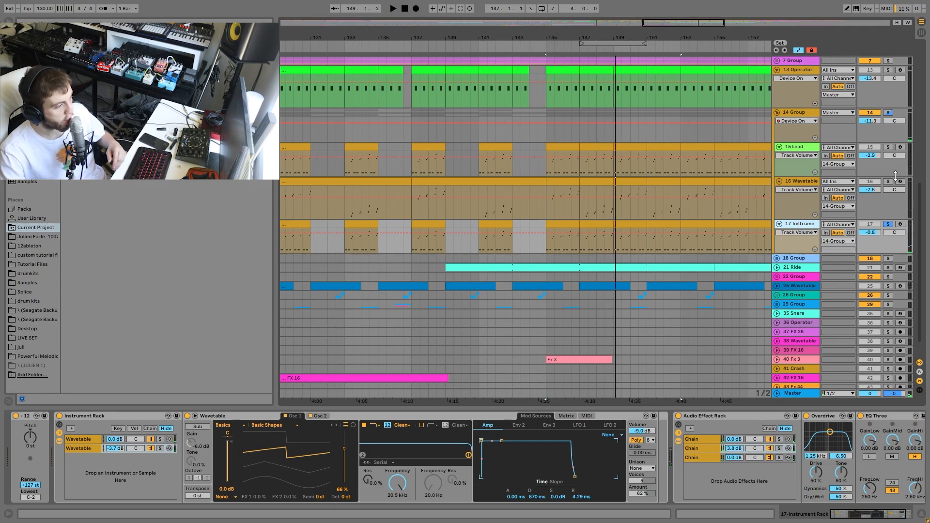
Solo 13 Operator together with tracks 15 Lead, 16 Wavetable and 17 Instrument Rack and play them from bar 145.
{"action": "left_click", "coordinate": [883, 71]}
{"action": "key", "text": "space"}
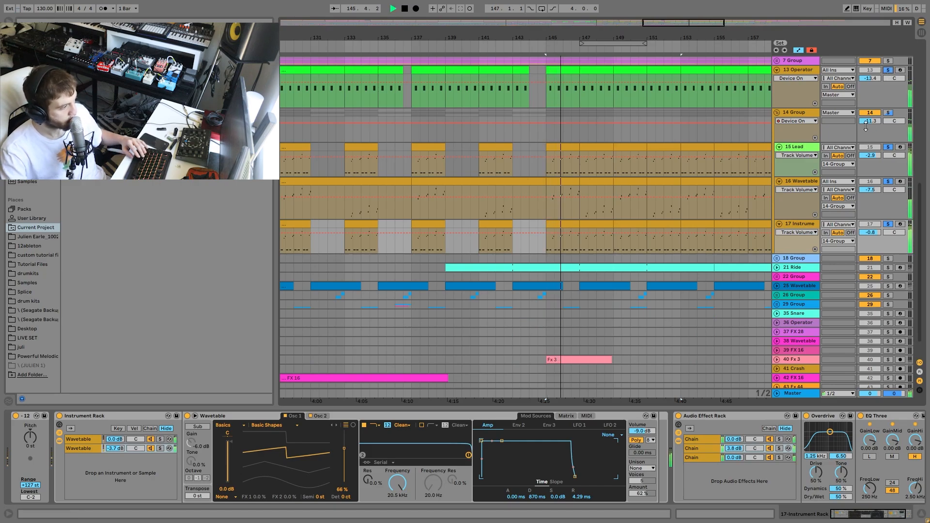
Solo track 17 Instrument Rack, open its clip at bar 145 to see the notes, and play it.
{"action": "key", "text": "space"}
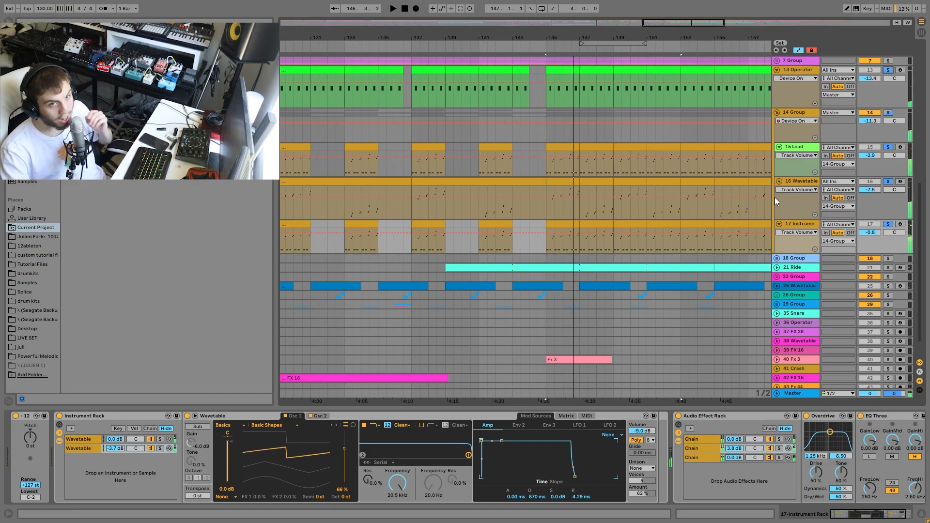
{"action": "left_click", "coordinate": [888, 224]}
{"action": "left_click", "coordinate": [566, 226]}
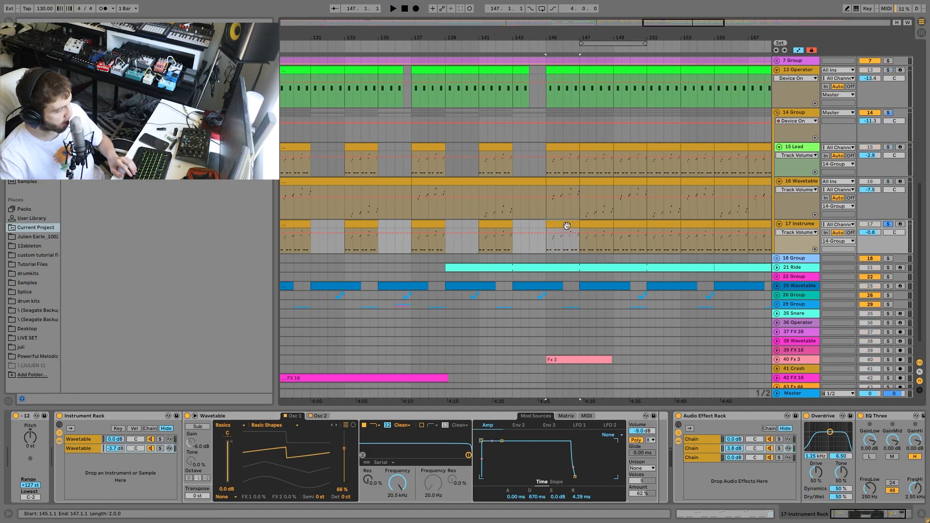
{"action": "double_click", "coordinate": [566, 226]}
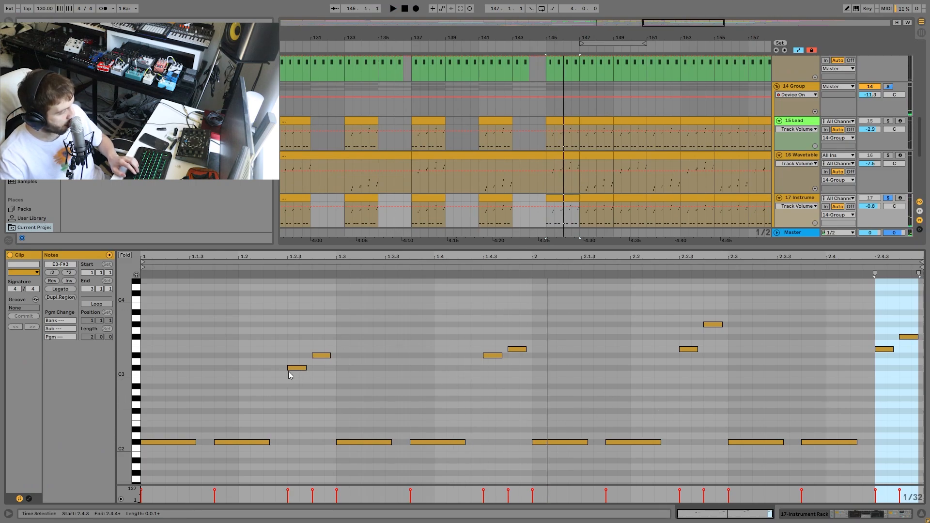
{"action": "key", "text": "space"}
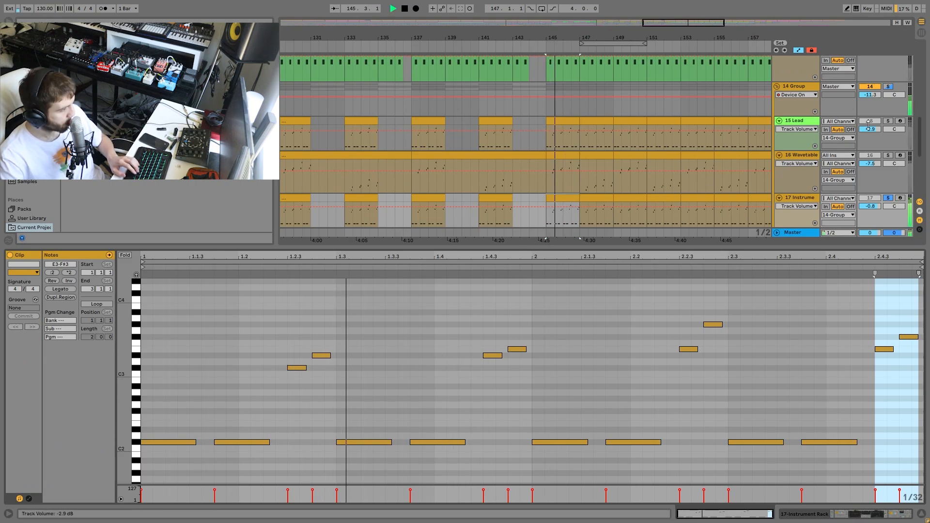
Solo track 15 Lead, show its devices and play it from bar 145.
{"action": "left_click", "coordinate": [888, 121]}
{"action": "left_click", "coordinate": [792, 122]}
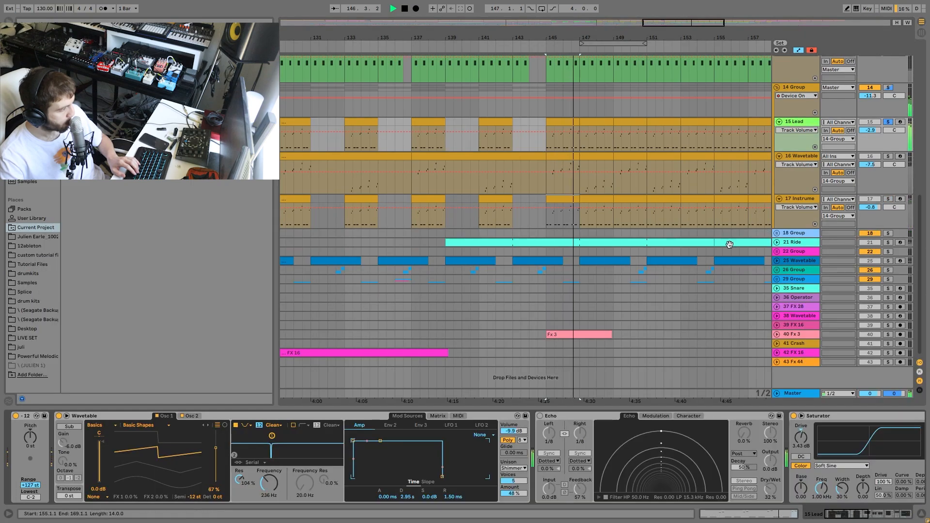
{"action": "key", "text": "space"}
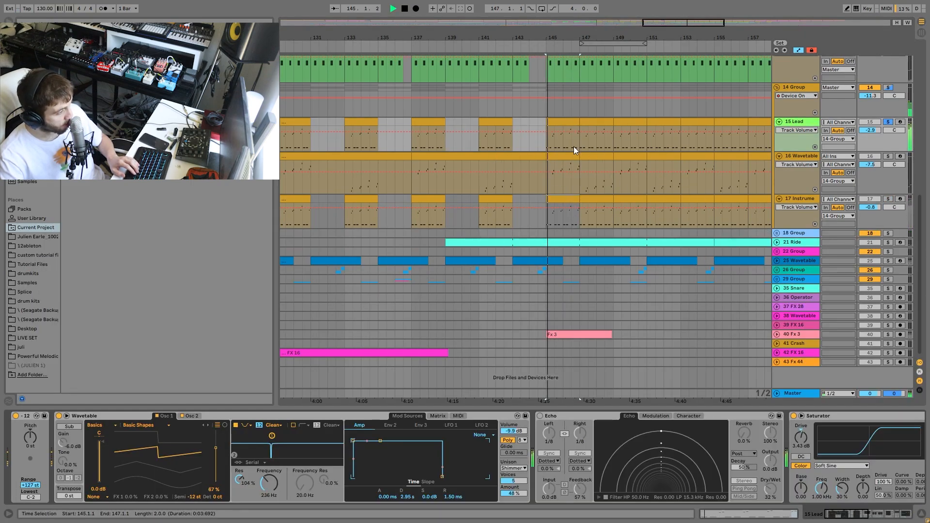
{"action": "scroll", "coordinate": [628, 197], "scroll_direction": "up", "scroll_amount": 2}
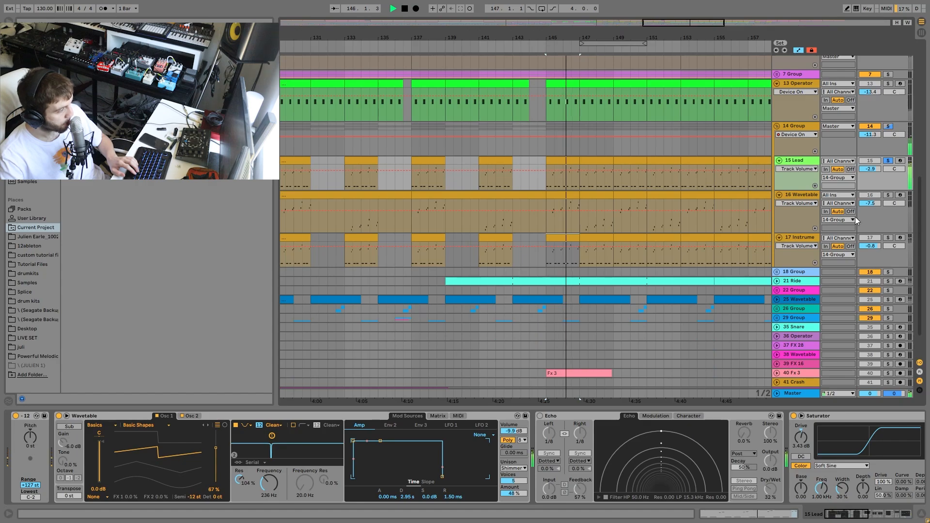
{"action": "key", "text": "space"}
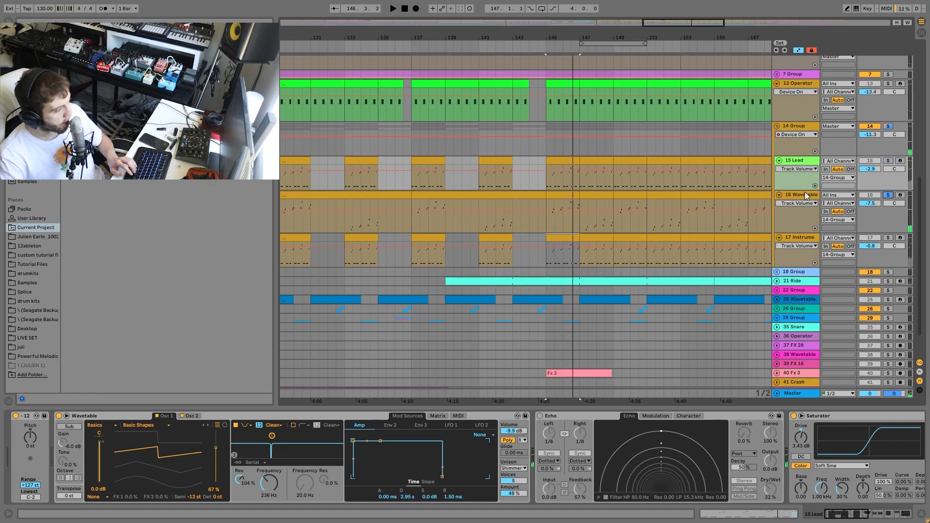
Solo track 16 Wavetable, view the notes of its clip at bar 145 and its devices while playing it.
{"action": "left_click", "coordinate": [804, 192]}
{"action": "double_click", "coordinate": [570, 196]}
{"action": "key", "text": "space"}
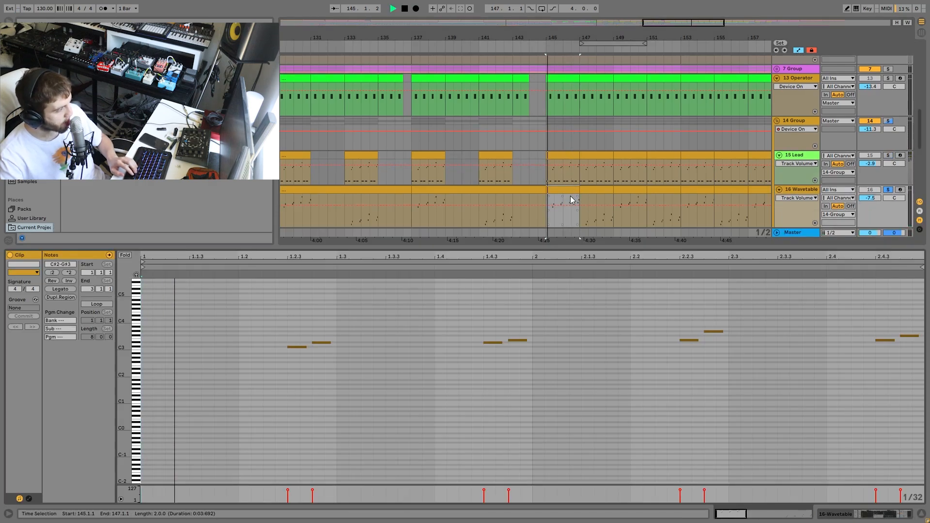
{"action": "left_click", "coordinate": [803, 196]}
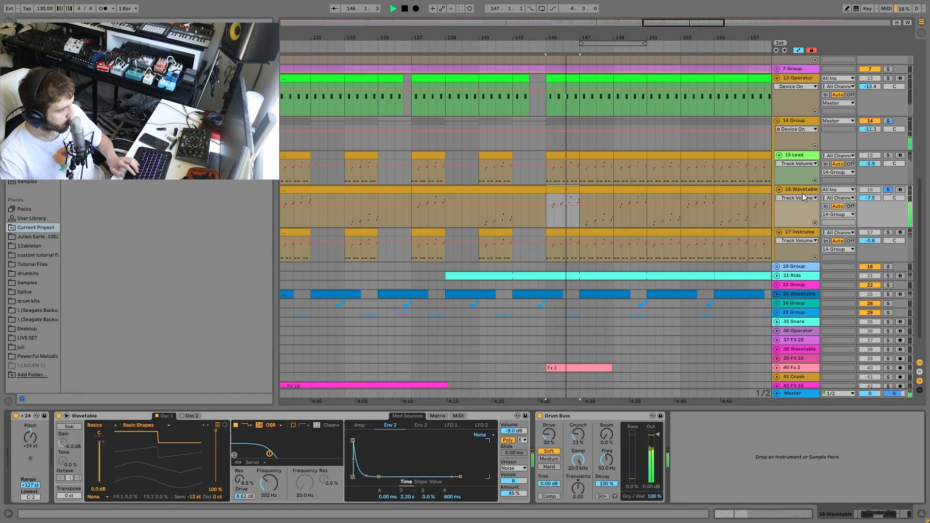
{"action": "key", "text": "space"}
Add 13 Operator to the solo of track 16 Wavetable and play both from bar 145.
{"action": "left_click", "coordinate": [888, 78]}
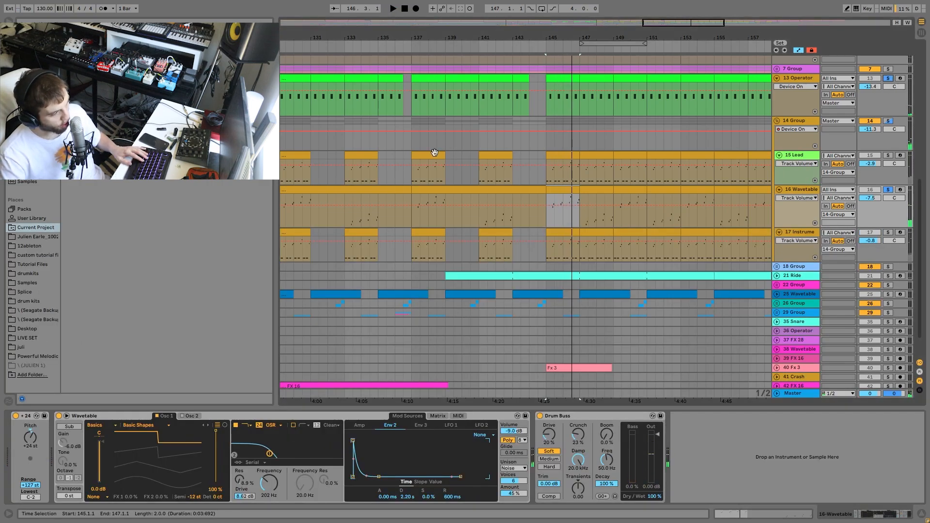
{"action": "key", "text": "space"}
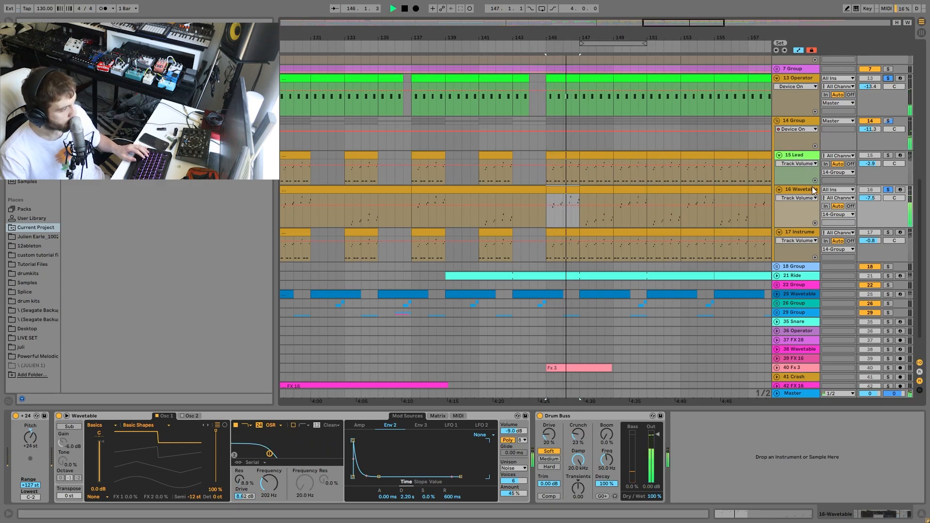
{"action": "key", "text": "space"}
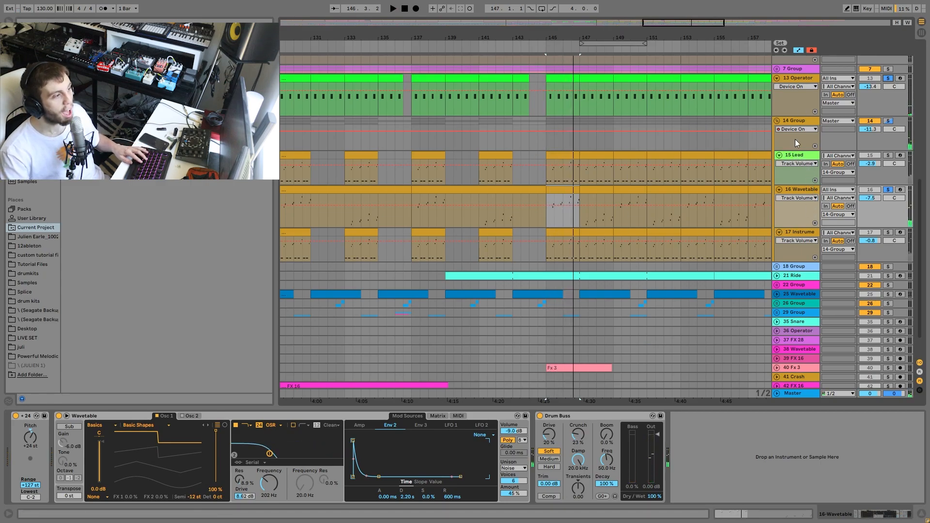
Add tracks 15 Lead and 17 Instrument Rack to the solo during playback, then show the devices of track 17.
{"action": "key", "text": "space"}
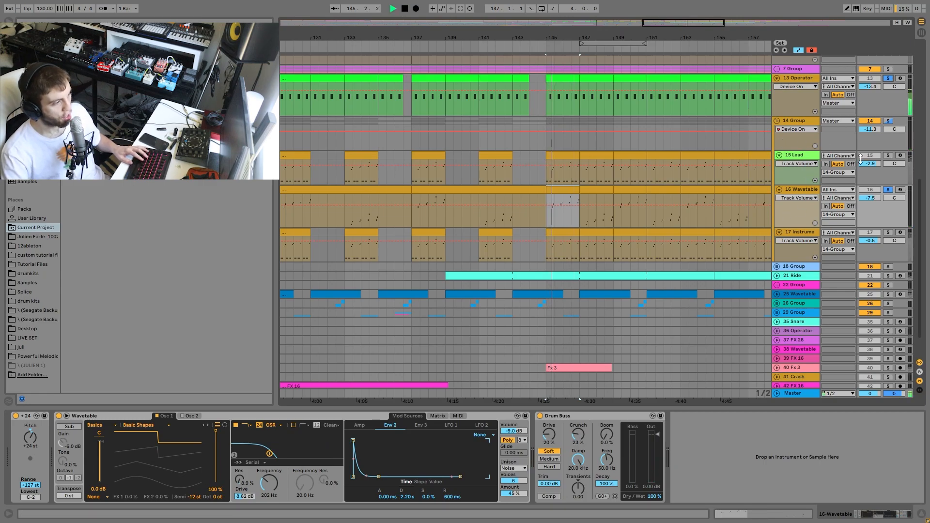
{"action": "left_click", "coordinate": [889, 156]}
{"action": "left_click", "coordinate": [889, 232]}
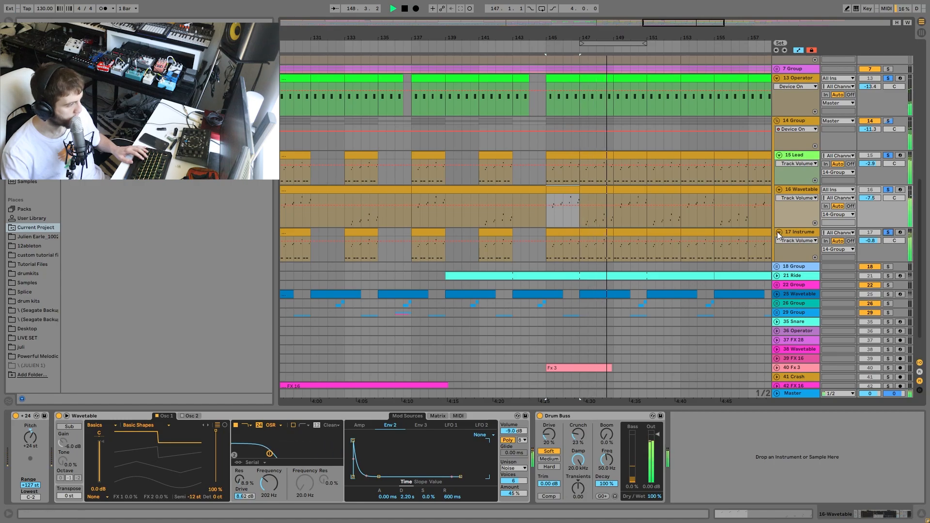
{"action": "key", "text": "space"}
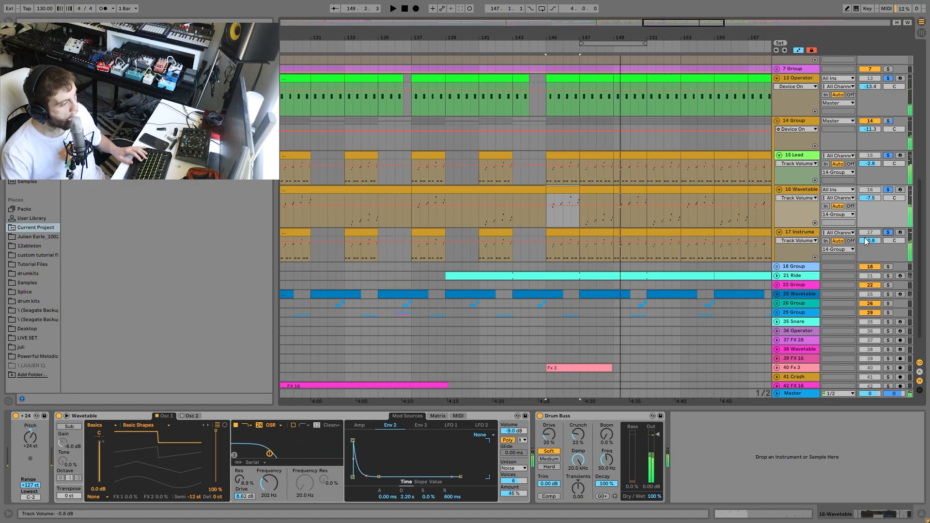
{"action": "left_click", "coordinate": [880, 234]}
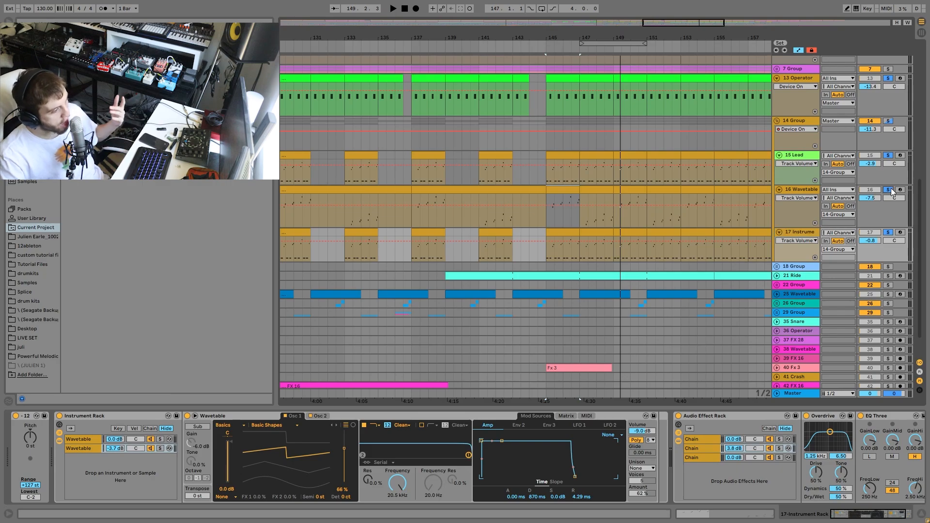
Play the full mix from bar 145 with all solos off, then play 13 Operator in solo with its devices shown.
{"action": "key", "text": "space"}
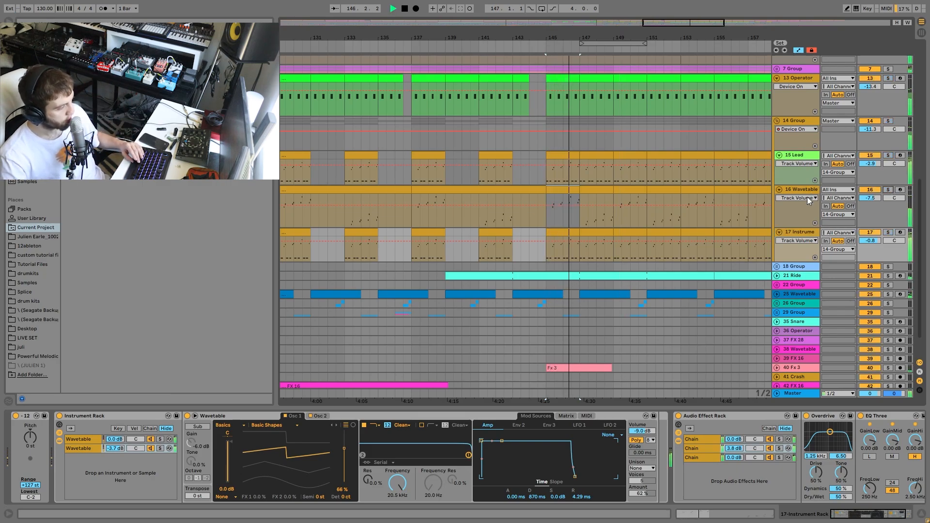
{"action": "key", "text": "space"}
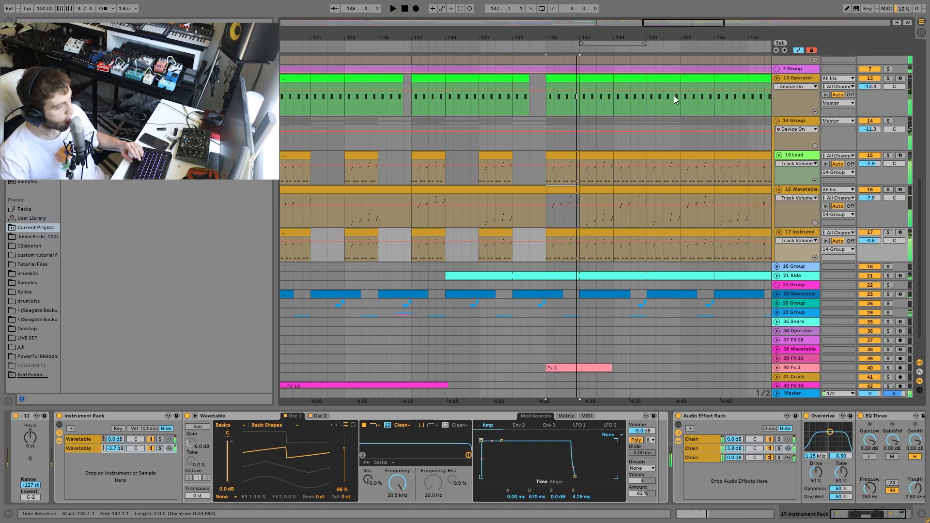
{"action": "left_click", "coordinate": [888, 78]}
{"action": "left_click", "coordinate": [818, 76]}
{"action": "key", "text": "space"}
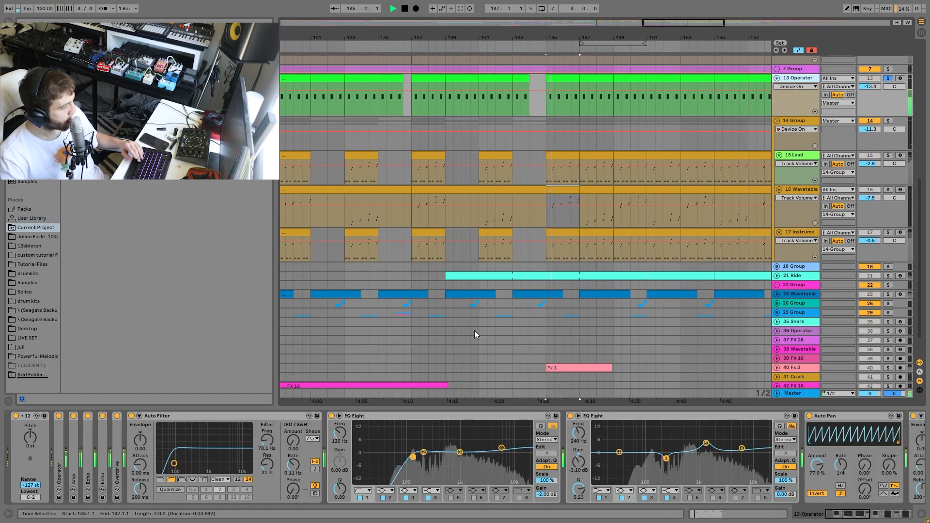
Unfold the Operator, Amp and both Echo devices on 13 Operator and show Operator's filter envelope.
{"action": "double_click", "coordinate": [58, 475]}
{"action": "key", "text": "space"}
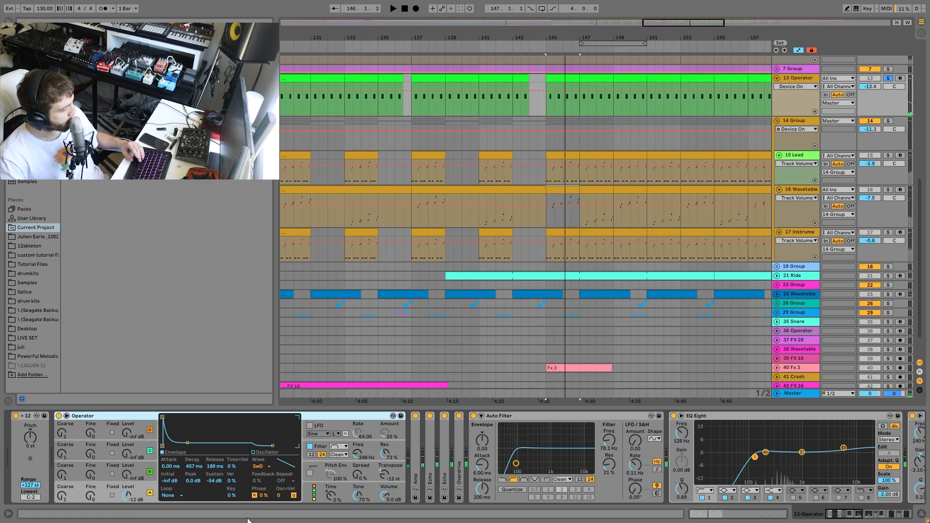
{"action": "left_click", "coordinate": [329, 454]}
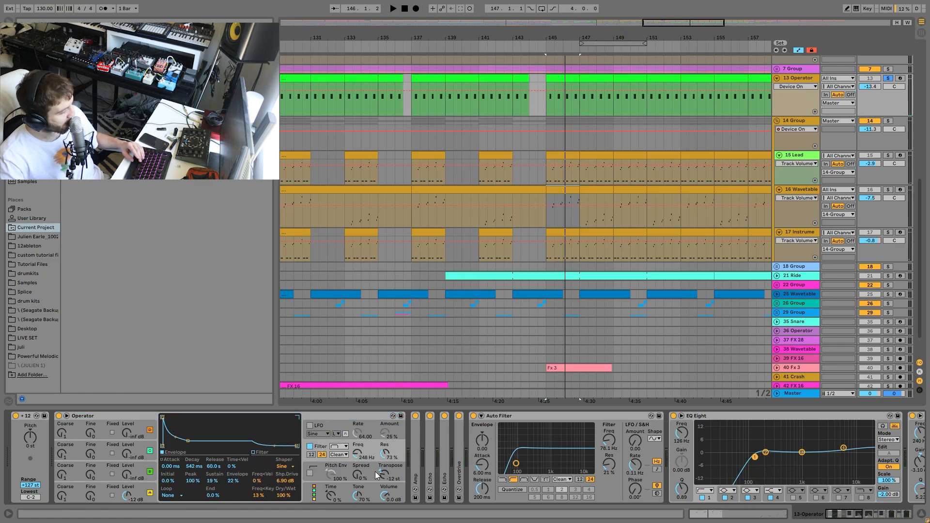
{"action": "double_click", "coordinate": [415, 474]}
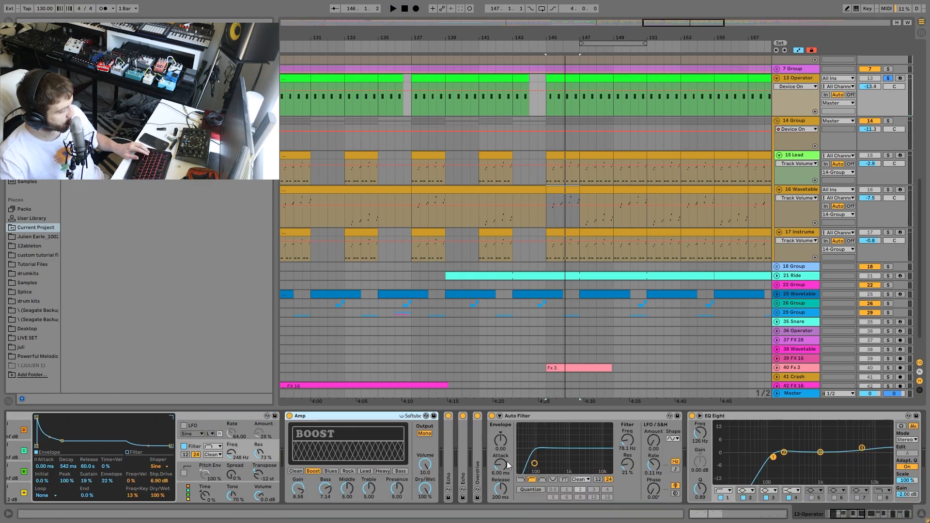
{"action": "double_click", "coordinate": [464, 458]}
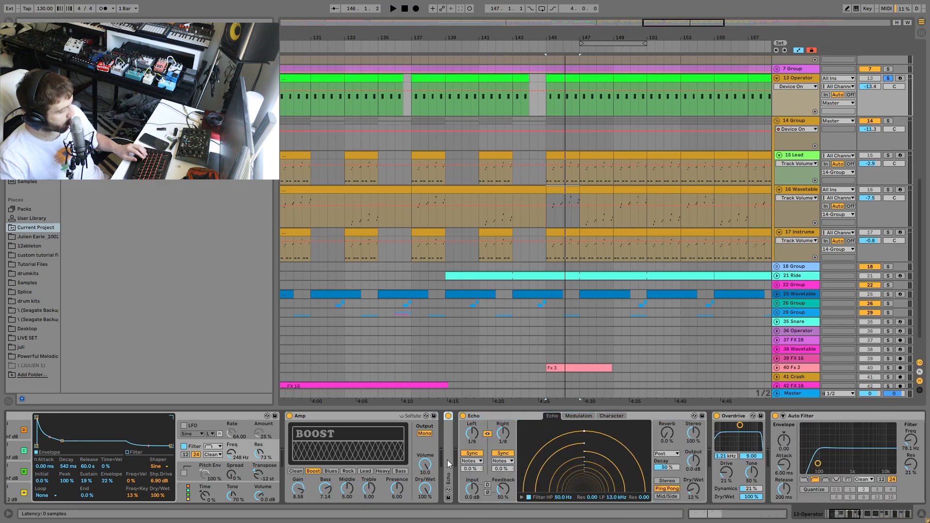
{"action": "double_click", "coordinate": [447, 460]}
Play 13 Operator from bar 145 while viewing its Echo, Overdrive, Auto Filter and EQ Eight devices.
{"action": "key", "text": "space"}
{"action": "scroll", "coordinate": [569, 460], "scroll_direction": "down", "scroll_amount": 8}
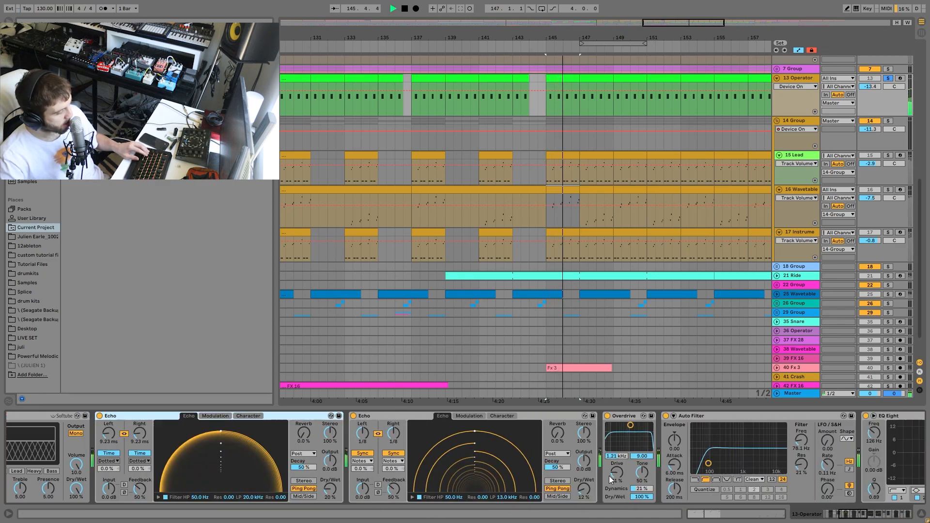
{"action": "scroll", "coordinate": [607, 482], "scroll_direction": "down", "scroll_amount": 5}
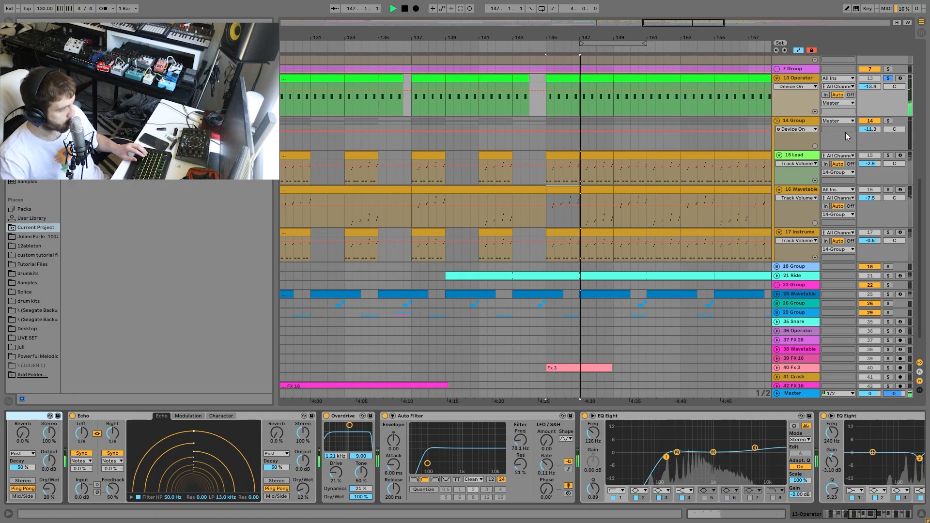
Play track 15 Lead in solo from bar 145 and show oscillator 2 of its Wavetable.
{"action": "left_click", "coordinate": [888, 156]}
{"action": "key", "text": "space"}
{"action": "left_click", "coordinate": [802, 156]}
{"action": "key", "text": "space"}
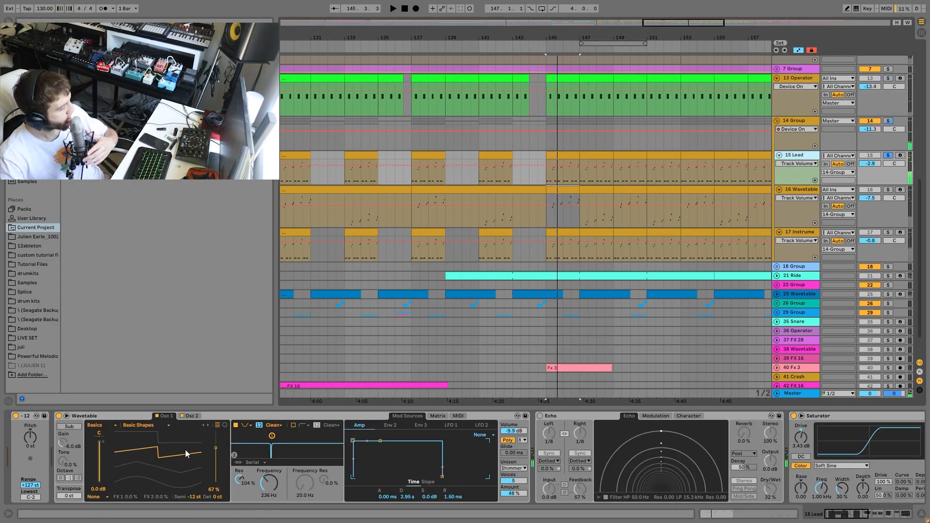
{"action": "left_click", "coordinate": [185, 417]}
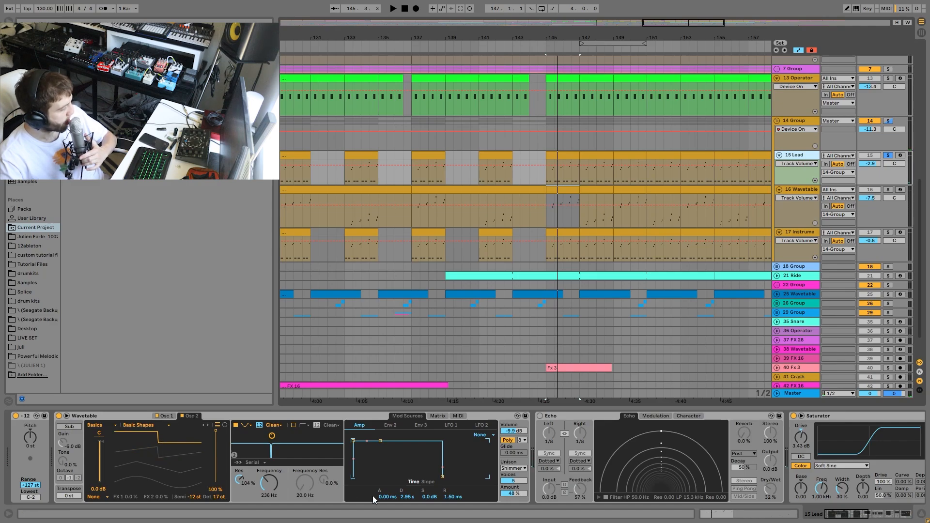
Delete the inactive Echo, Reverb, Auto Filter and Auto Pan devices from track 15 Lead.
{"action": "scroll", "coordinate": [525, 473], "scroll_direction": "right", "scroll_amount": 5}
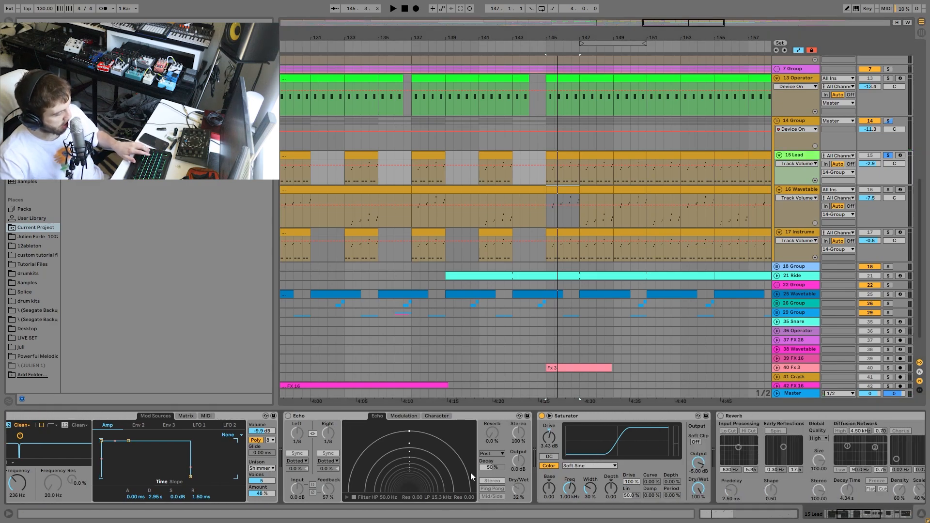
{"action": "left_click", "coordinate": [479, 415]}
{"action": "key", "text": "Delete"}
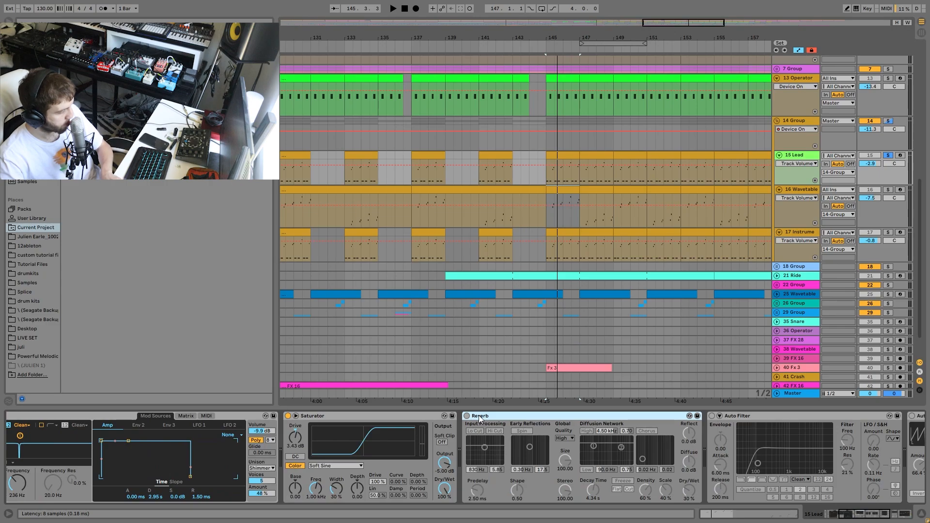
{"action": "key", "text": "Delete"}
{"action": "key", "text": "Delete"}
{"action": "key", "text": "Delete"}
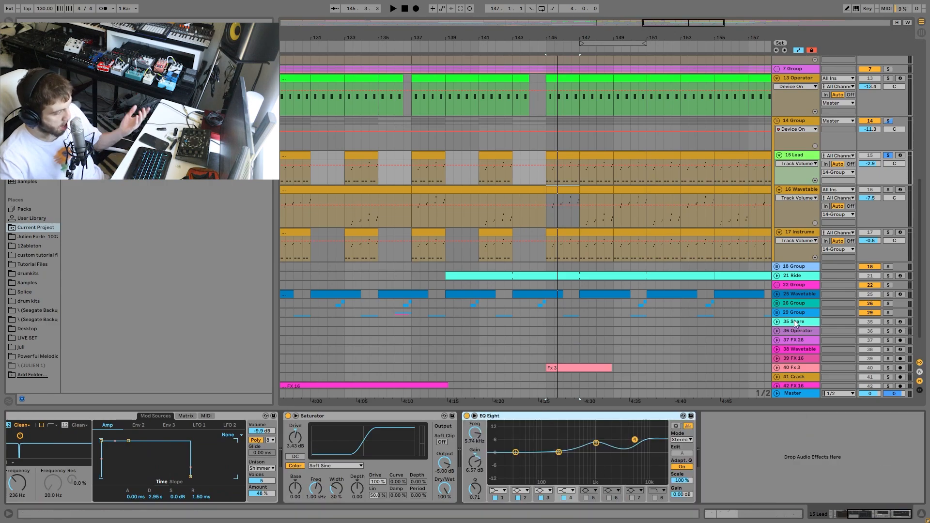
Solo track 16 Wavetable, show its Wavetable and Drum Buss devices and play it from bar 145.
{"action": "key", "text": "space"}
{"action": "left_click", "coordinate": [889, 189]}
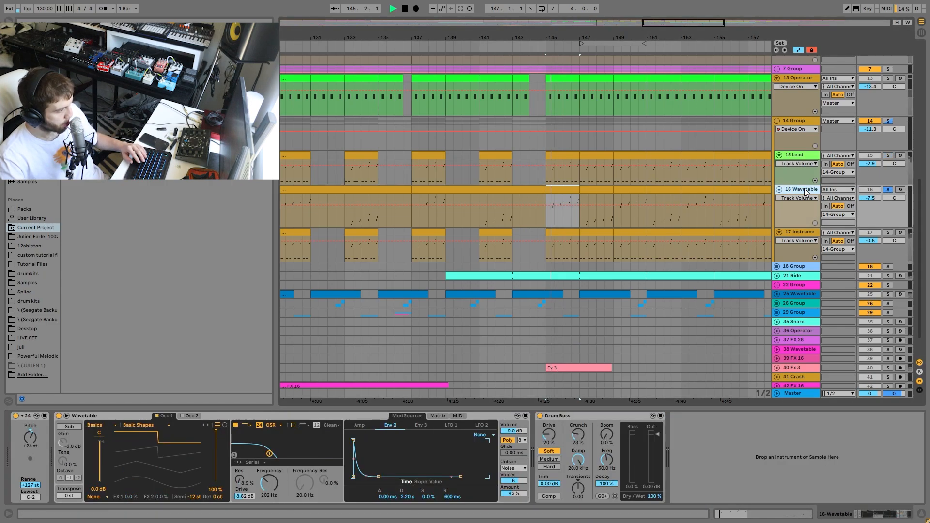
{"action": "key", "text": "space"}
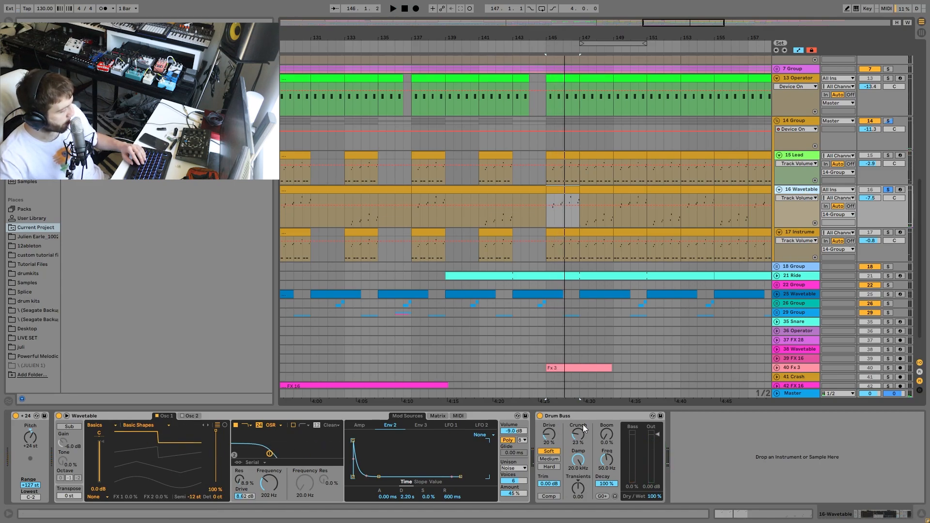
Solo track 17 Instrument Rack during playback from bar 145 and show its devices.
{"action": "key", "text": "space"}
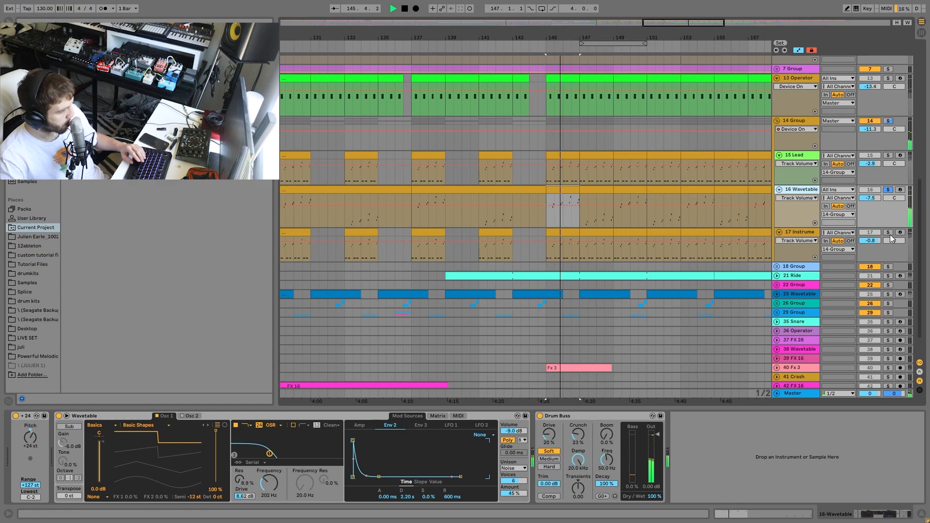
{"action": "left_click", "coordinate": [888, 233]}
{"action": "key", "text": "space"}
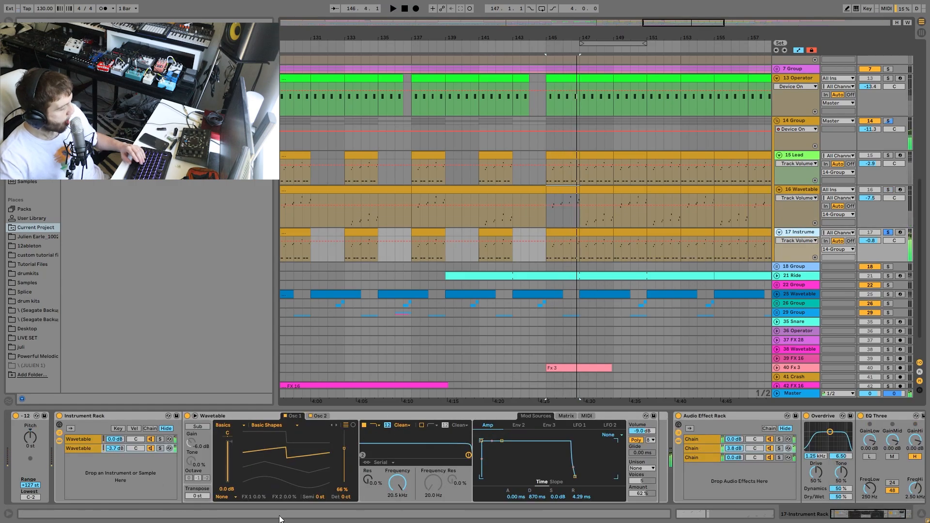
Solo the first and the second Wavetable chain of track 17's Instrument Rack in turn during playback from bar 145.
{"action": "left_click", "coordinate": [159, 439]}
{"action": "key", "text": "space"}
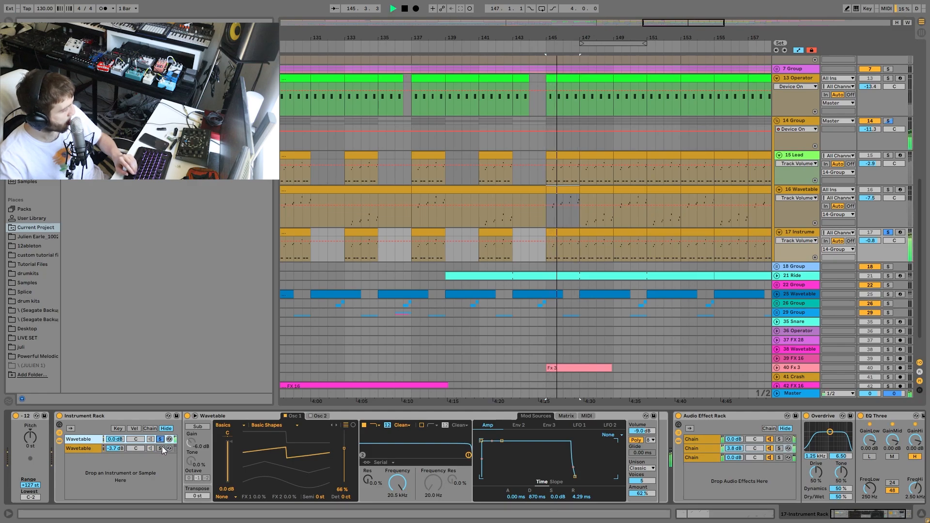
{"action": "left_click", "coordinate": [162, 450]}
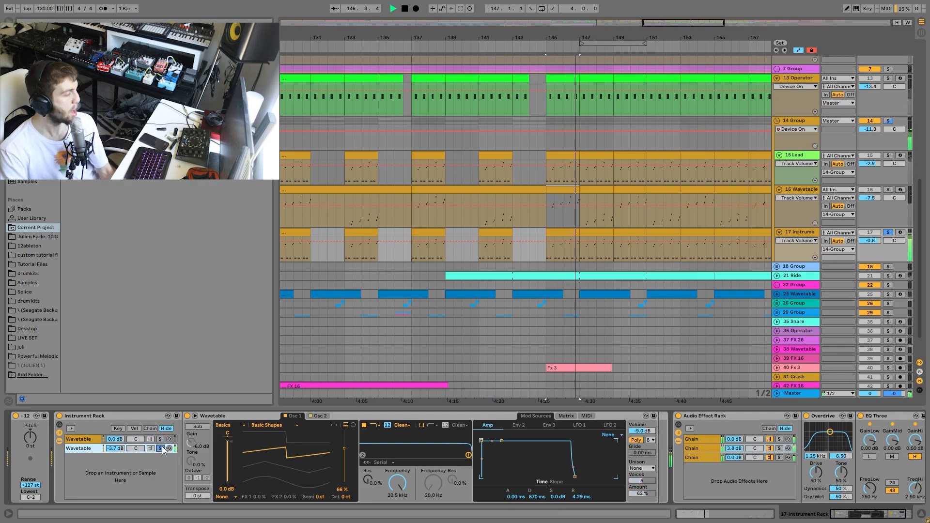
{"action": "key", "text": "space"}
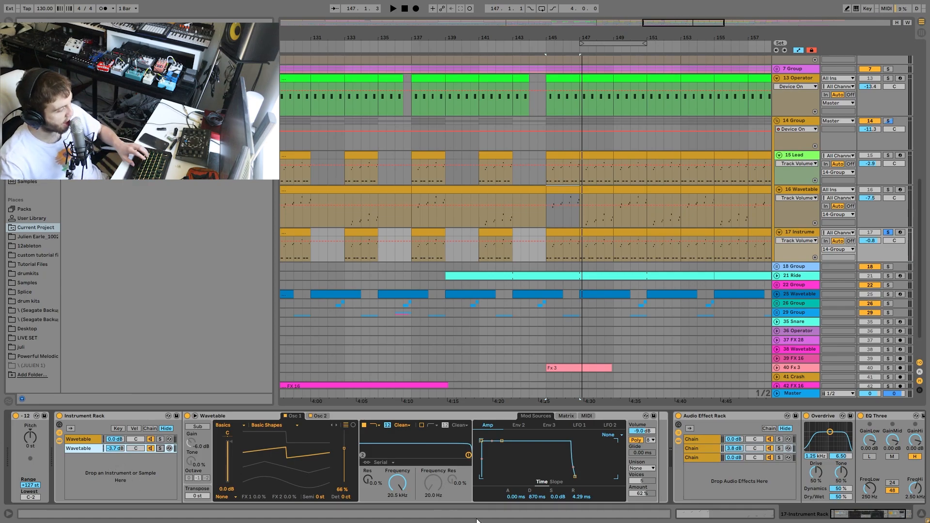
Solo each of the three chains in track 17's Audio Effect Rack in turn during playback, clearing the chain solo at the end.
{"action": "scroll", "coordinate": [575, 456], "scroll_direction": "right", "scroll_amount": 3}
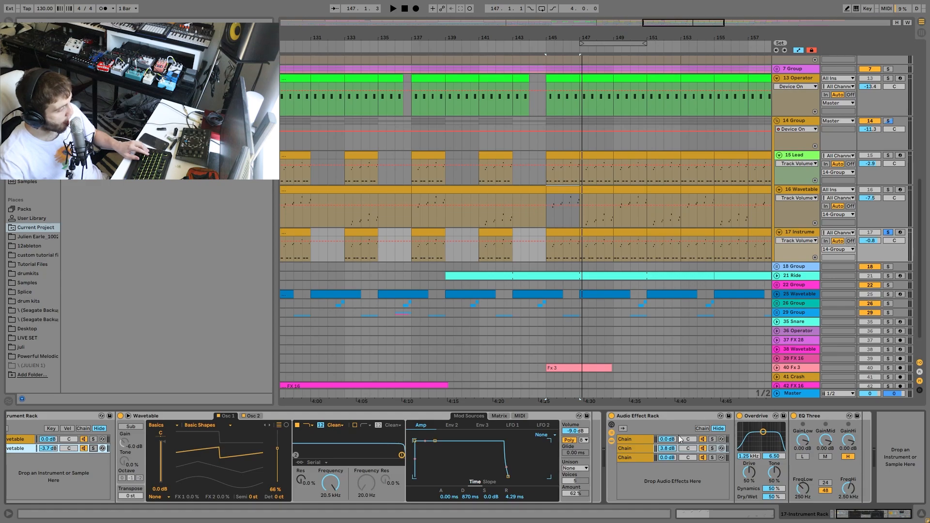
{"action": "left_click", "coordinate": [712, 440]}
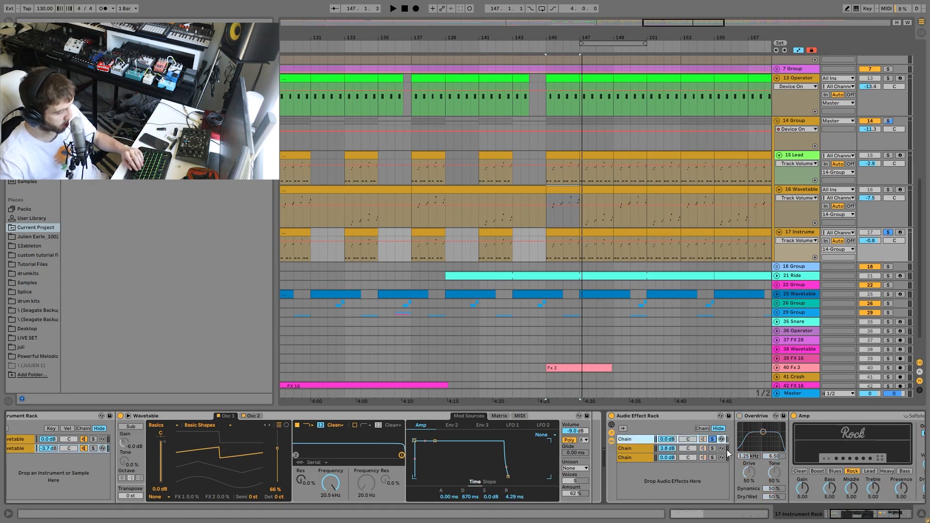
{"action": "key", "text": "space"}
{"action": "scroll", "coordinate": [712, 453], "scroll_direction": "right", "scroll_amount": 5}
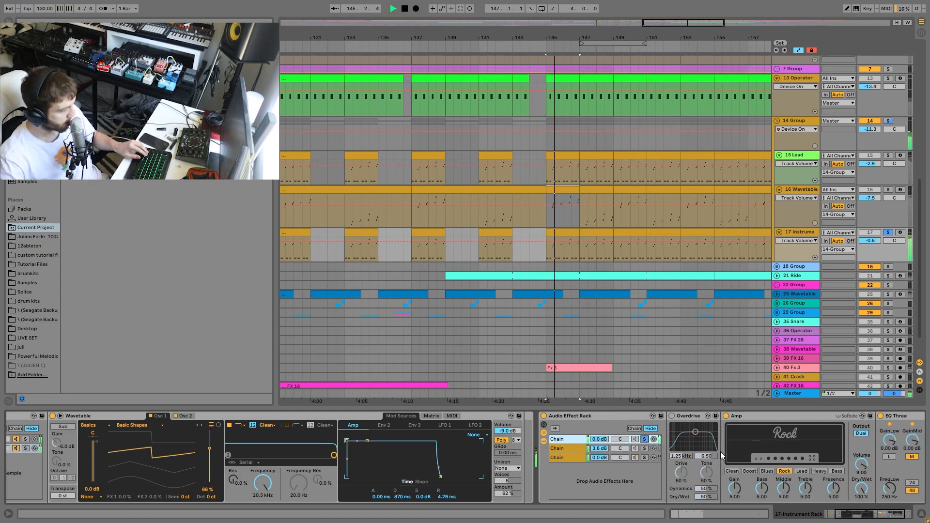
{"action": "left_click", "coordinate": [596, 448]}
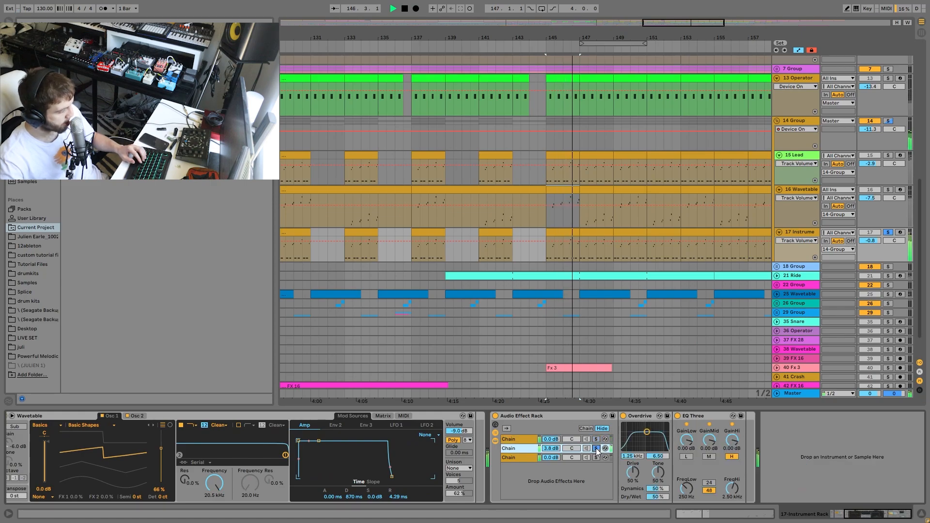
{"action": "left_click", "coordinate": [598, 456]}
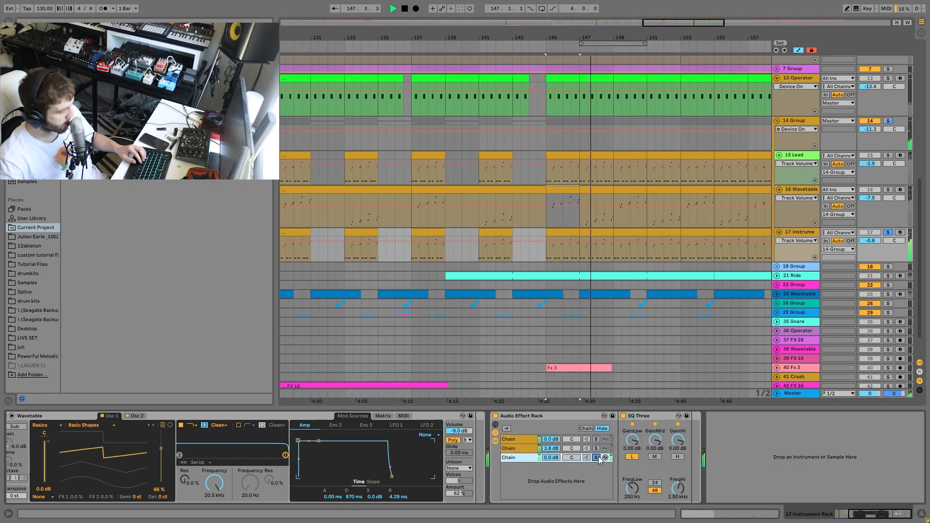
{"action": "left_click", "coordinate": [598, 457]}
{"action": "key", "text": "space"}
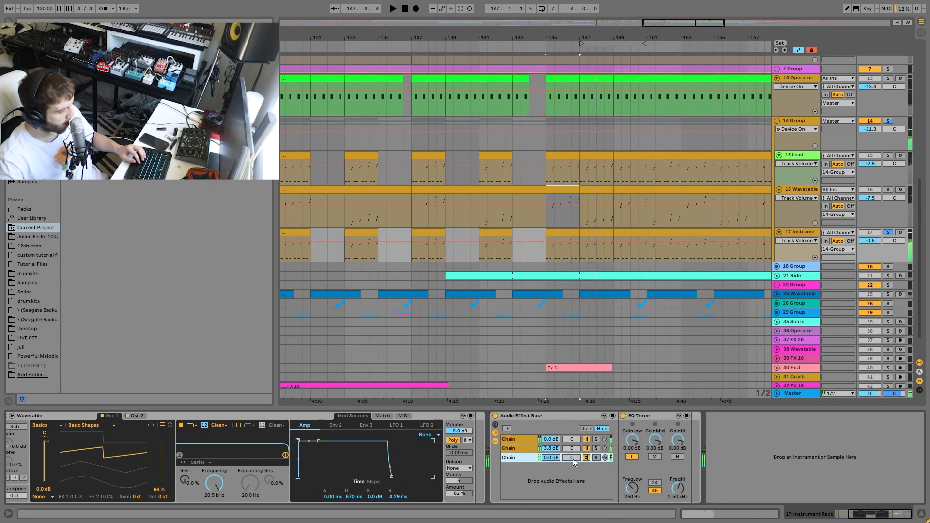
Compare track 17 with its Audio Effect Rack bypassed and active during playback from bar 145.
{"action": "left_click", "coordinate": [496, 416]}
{"action": "key", "text": "space"}
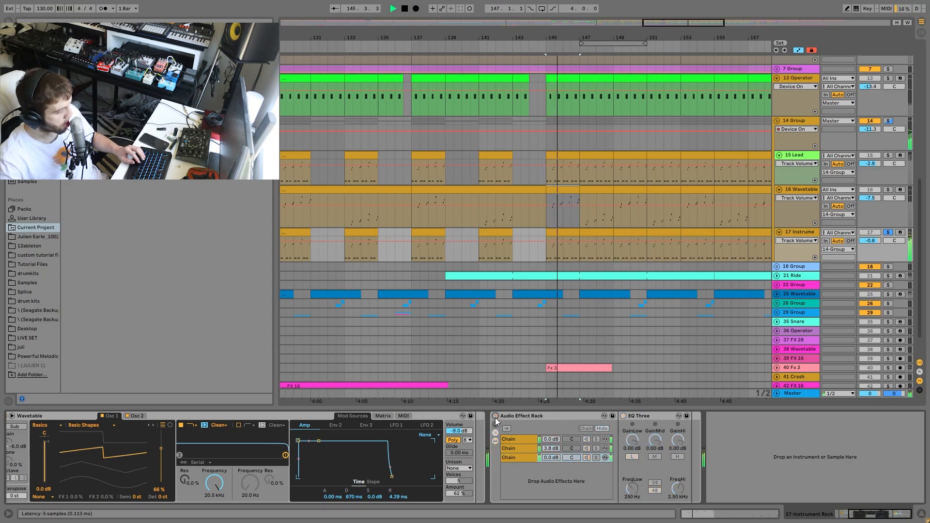
{"action": "left_click", "coordinate": [495, 416]}
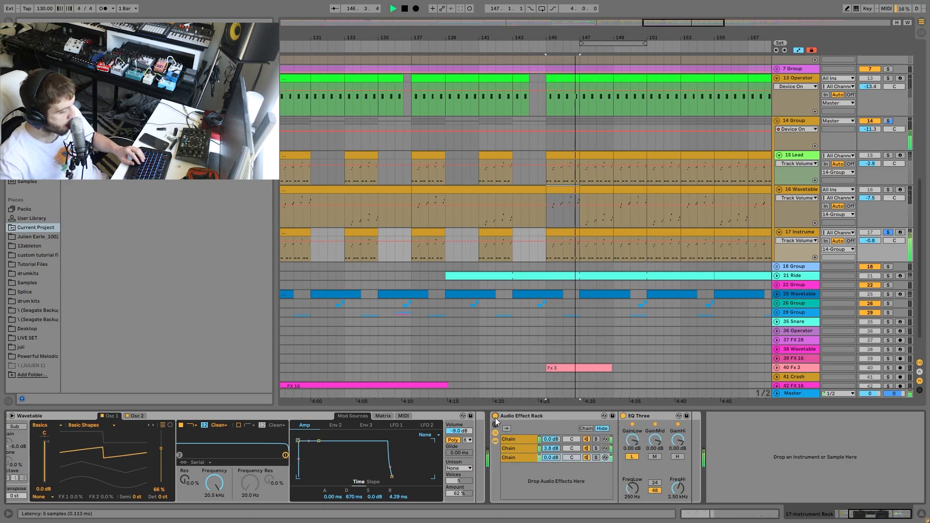
{"action": "key", "text": "space"}
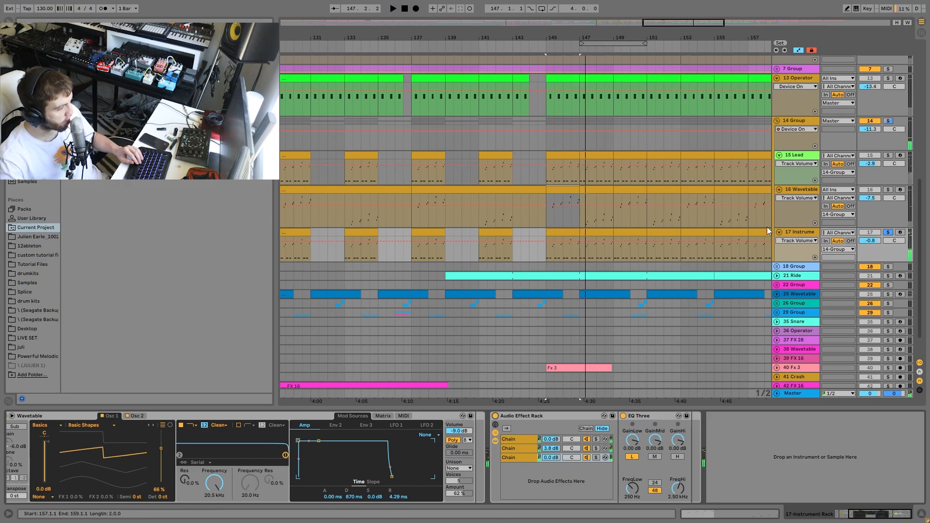
Solo the whole 14 Group and show its Echo, Reverb, Auto Pan and Auto Filter devices.
{"action": "left_click", "coordinate": [790, 120]}
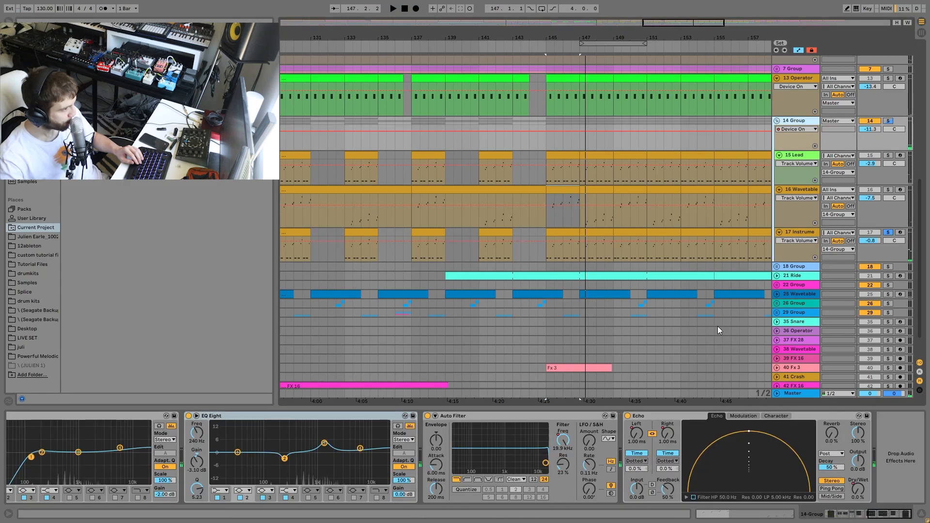
{"action": "left_click", "coordinate": [889, 122]}
{"action": "left_click", "coordinate": [889, 515]}
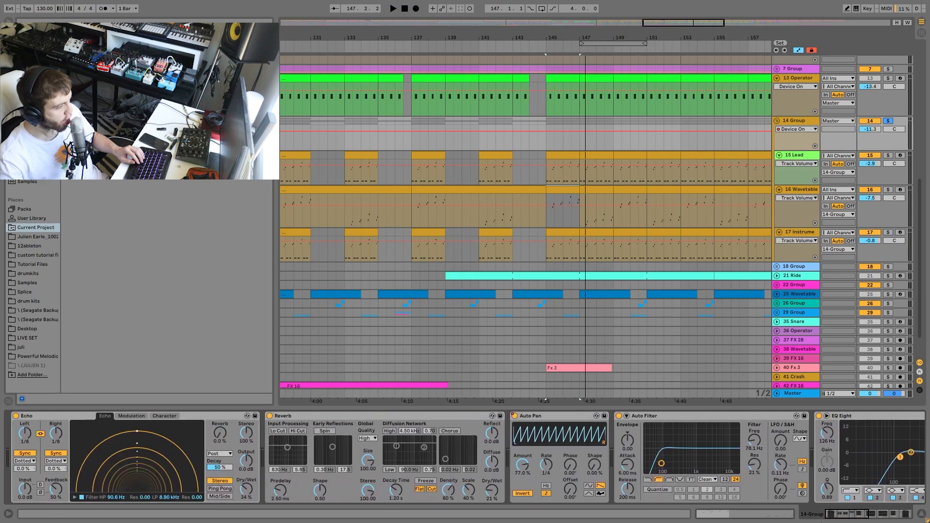
Add track 13 Operator to the solo and play it together with the 14 Group from bar 145.
{"action": "left_click", "coordinate": [887, 79]}
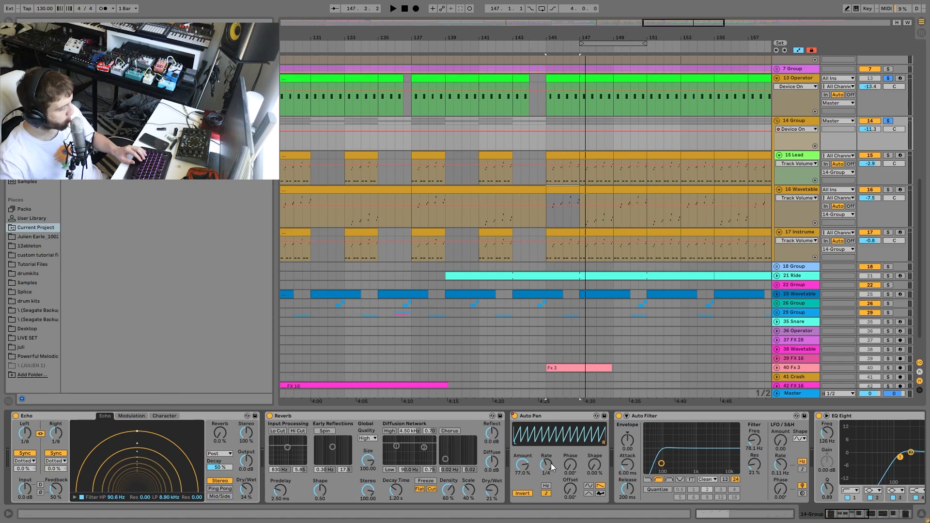
{"action": "scroll", "coordinate": [554, 465], "scroll_direction": "right", "scroll_amount": 3}
{"action": "scroll", "coordinate": [729, 162], "scroll_direction": "up", "scroll_amount": 8}
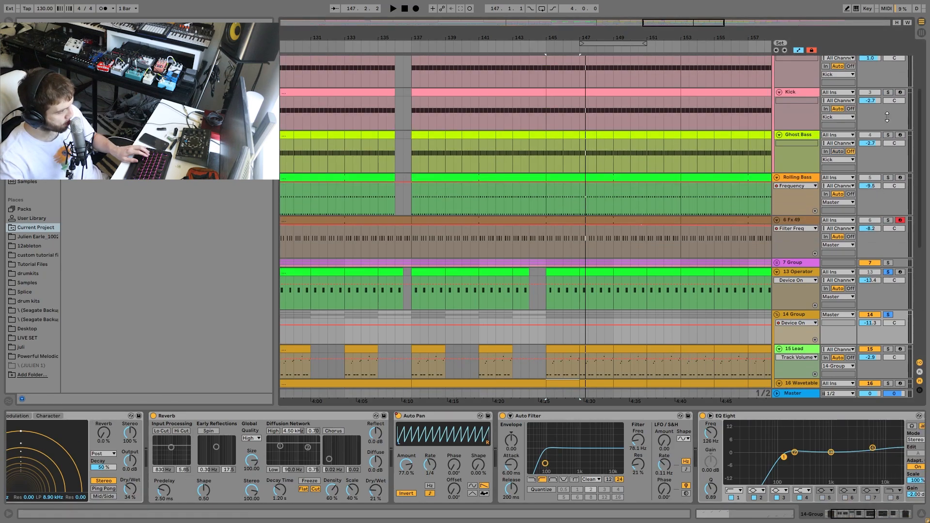
{"action": "scroll", "coordinate": [887, 117], "scroll_direction": "up", "scroll_amount": 4}
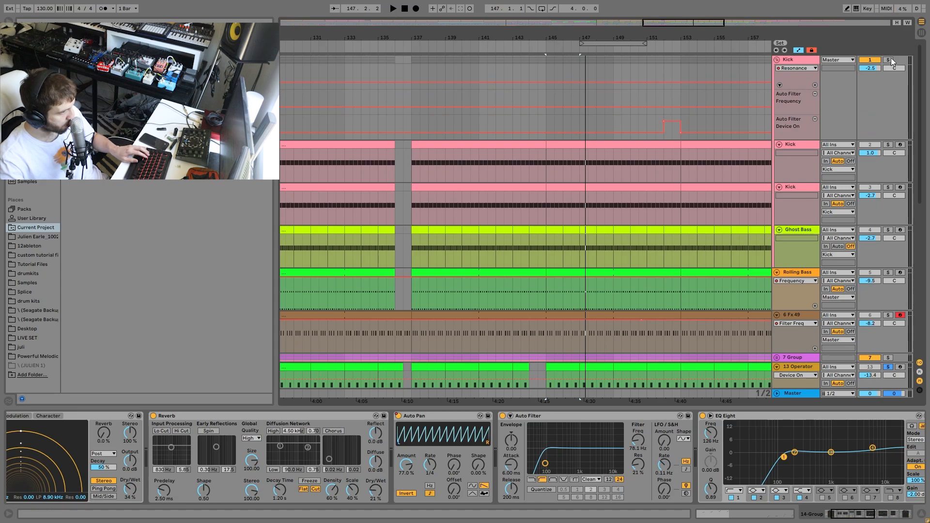
{"action": "key", "text": "space"}
{"action": "scroll", "coordinate": [872, 93], "scroll_direction": "down", "scroll_amount": 10}
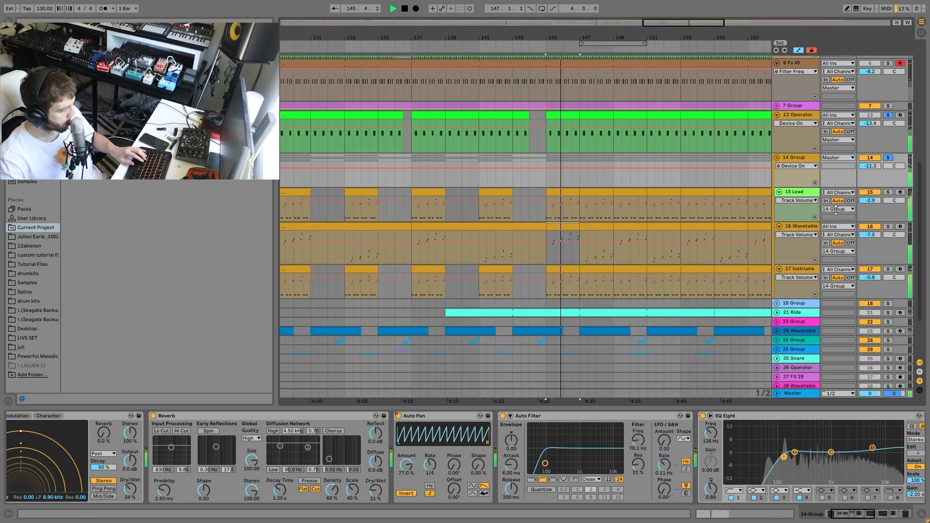
{"action": "scroll", "coordinate": [836, 209], "scroll_direction": "down", "scroll_amount": 3}
{"action": "key", "text": "space"}
Show the frequency automation of the 14 Group's last Auto Filter across the whole arrangement.
{"action": "scroll", "coordinate": [621, 440], "scroll_direction": "right", "scroll_amount": 5}
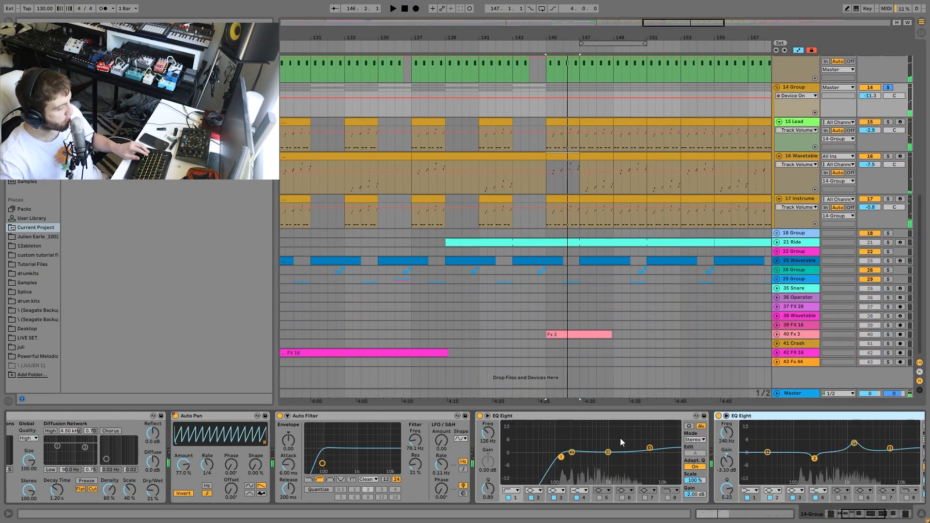
{"action": "scroll", "coordinate": [621, 438], "scroll_direction": "right", "scroll_amount": 6}
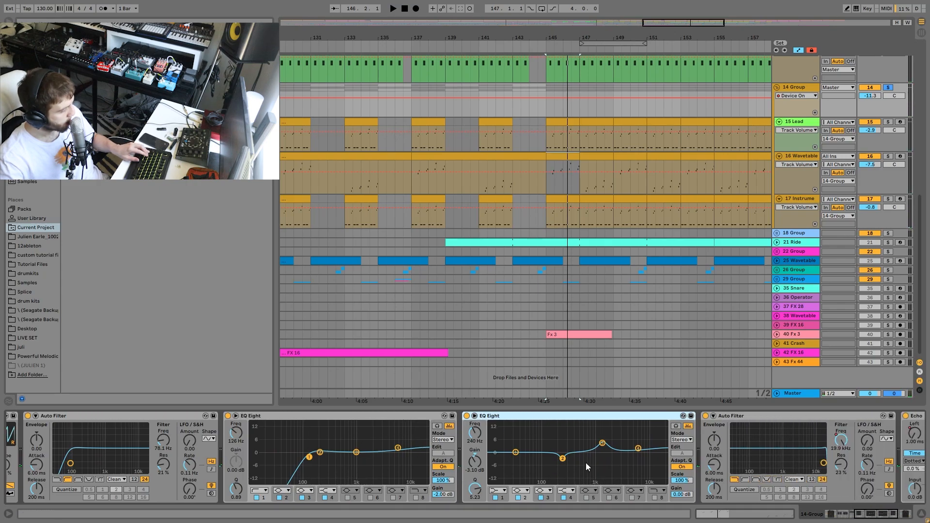
{"action": "scroll", "coordinate": [586, 463], "scroll_direction": "right", "scroll_amount": 6}
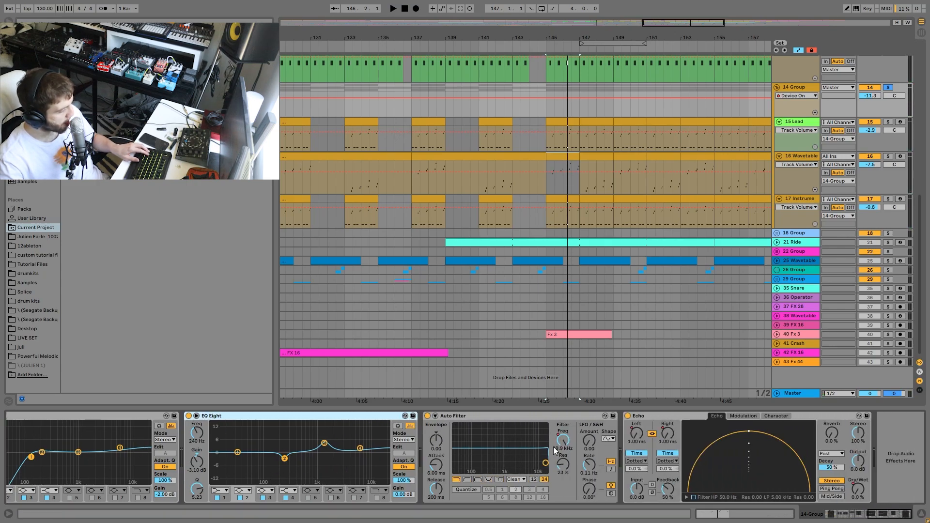
{"action": "right_click", "coordinate": [567, 442]}
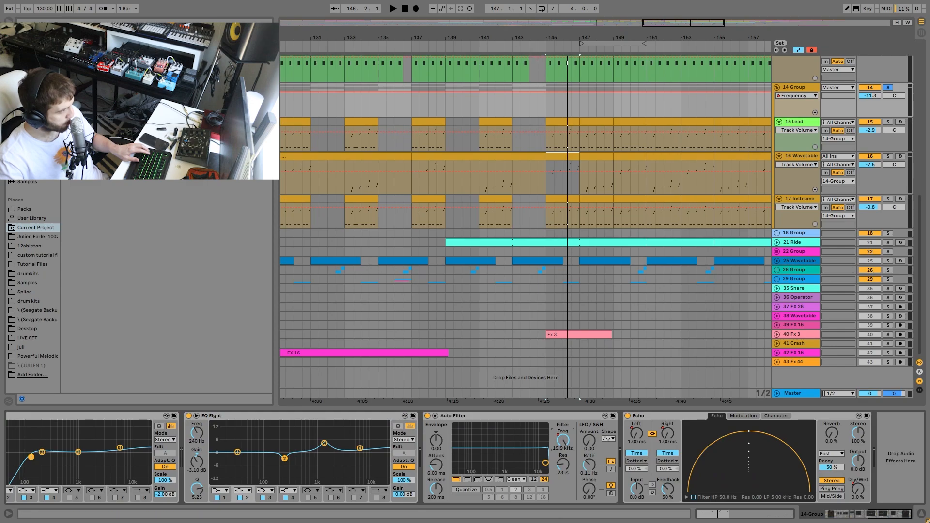
{"action": "key", "text": "w"}
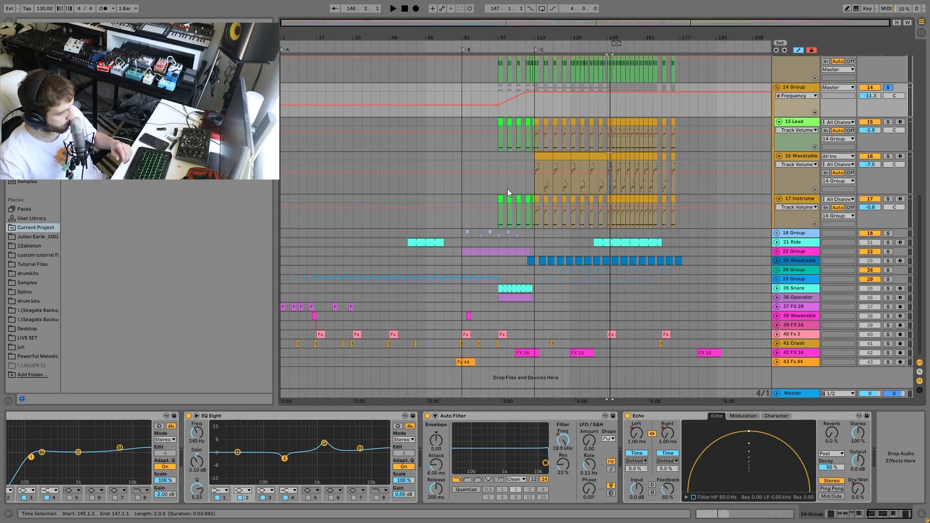
Show the Dry/Wet and left delay time automation of the 14 Group's last Echo and play the passage from bar 112.
{"action": "right_click", "coordinate": [859, 488]}
{"action": "left_click", "coordinate": [819, 450]}
{"action": "scroll", "coordinate": [536, 92], "scroll_direction": "up", "scroll_amount": 5}
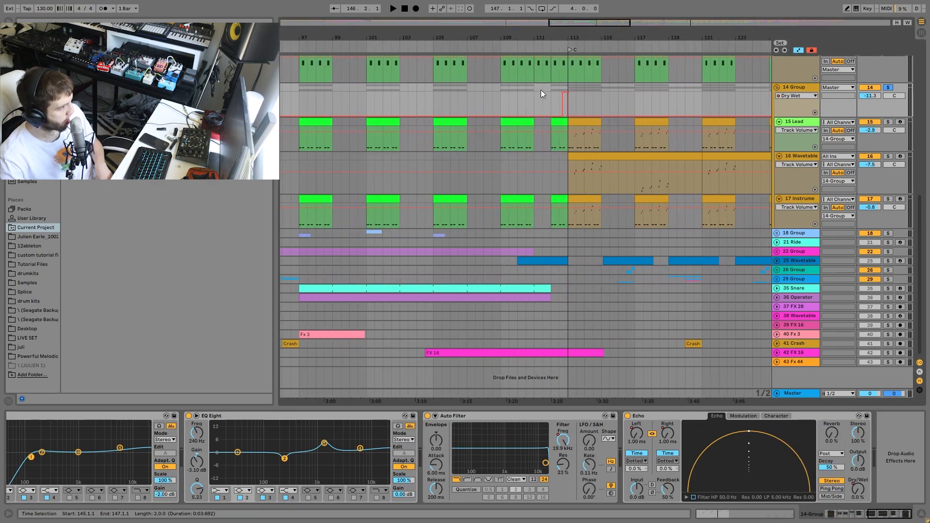
{"action": "left_click", "coordinate": [552, 103]}
{"action": "key", "text": "space"}
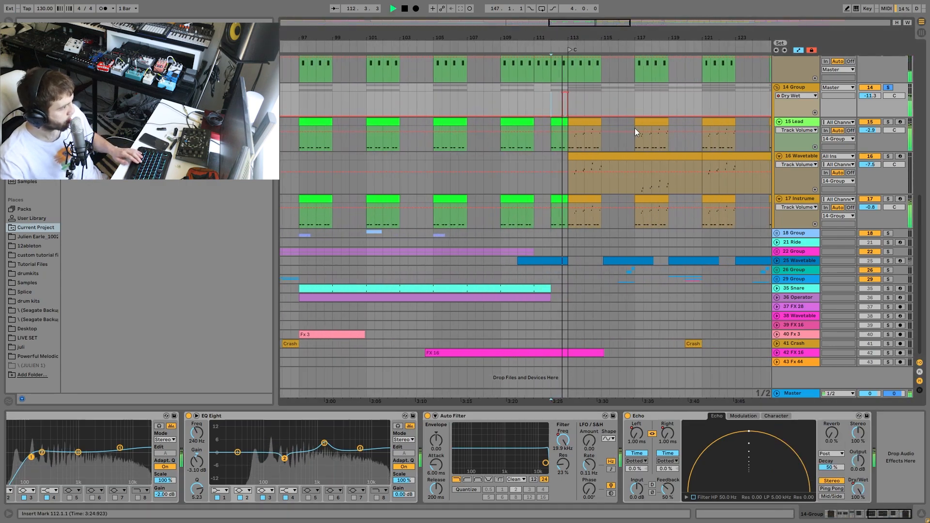
{"action": "key", "text": "space"}
{"action": "key", "text": "space"}
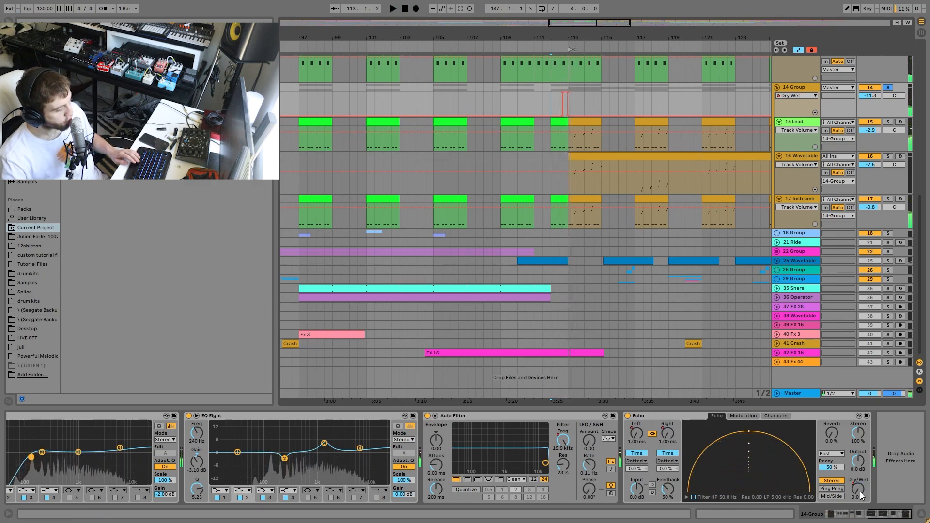
{"action": "right_click", "coordinate": [671, 438]}
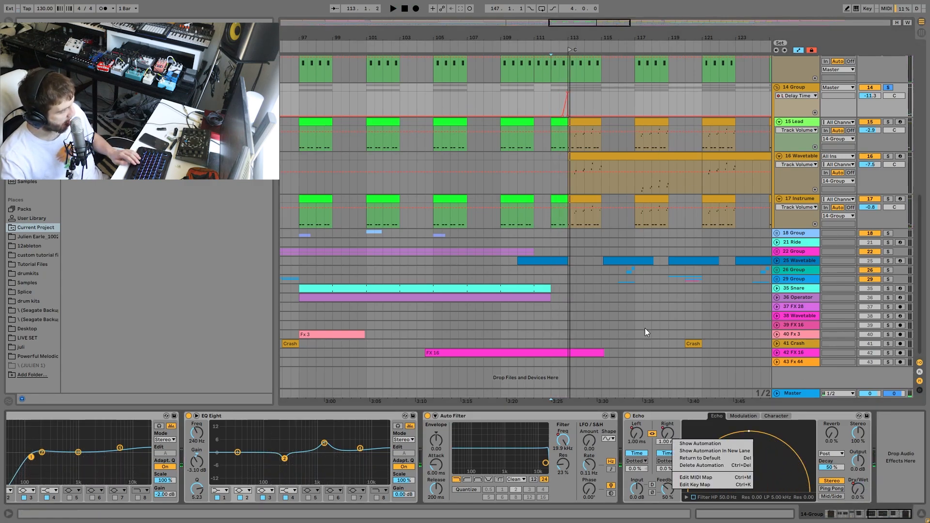
{"action": "left_click", "coordinate": [557, 97]}
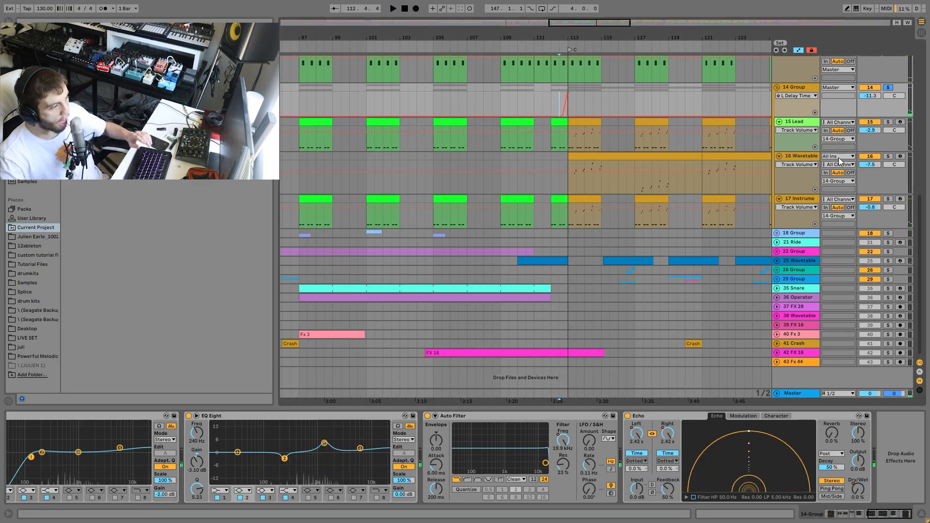
Solo the 18 Group in the full arrangement and unfold it to show its two vocal tracks.
{"action": "key", "text": "w"}
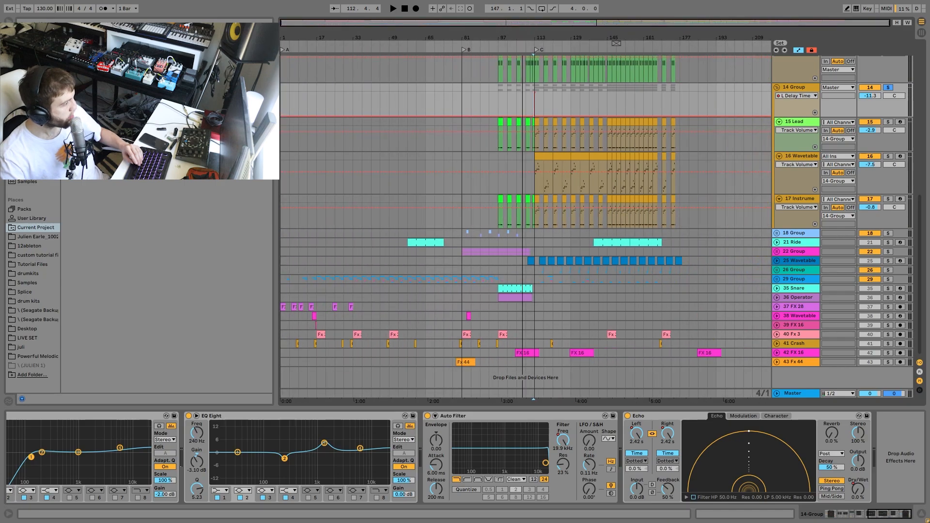
{"action": "left_click", "coordinate": [889, 234]}
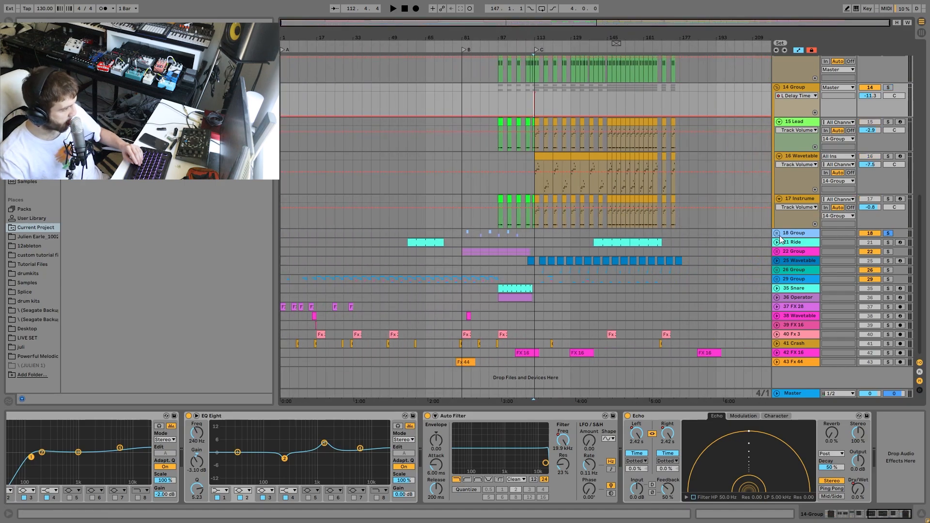
{"action": "left_click", "coordinate": [777, 233]}
{"action": "scroll", "coordinate": [666, 279], "scroll_direction": "down", "scroll_amount": 3}
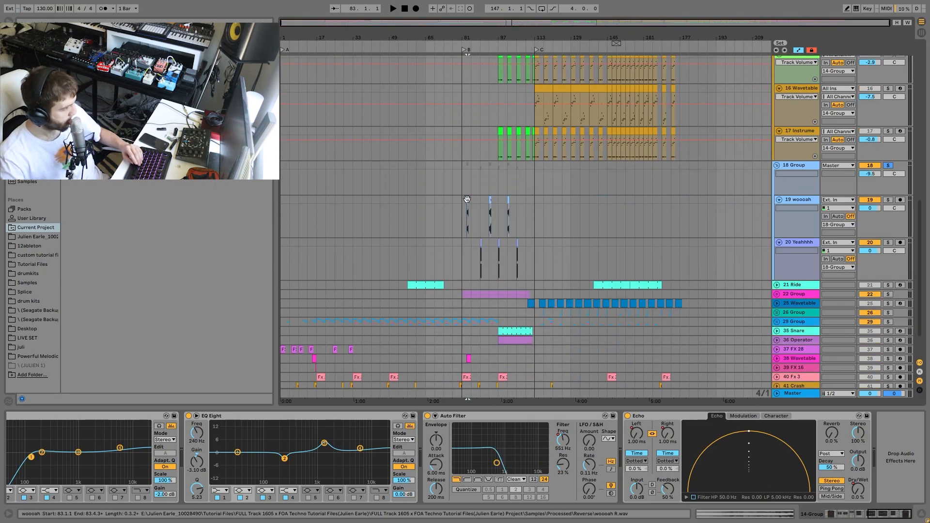
Play the first woooah clip at bar 83 and the first Yeahhhh clip at bar 89.
{"action": "left_click_drag", "start_coordinate": [466, 198], "coordinate": [473, 202]}
{"action": "key", "text": "space"}
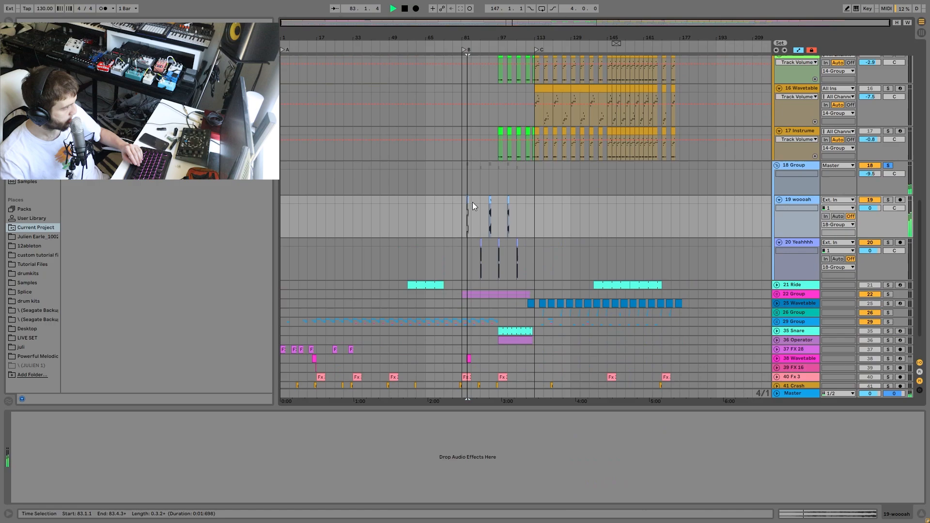
{"action": "left_click", "coordinate": [480, 241]}
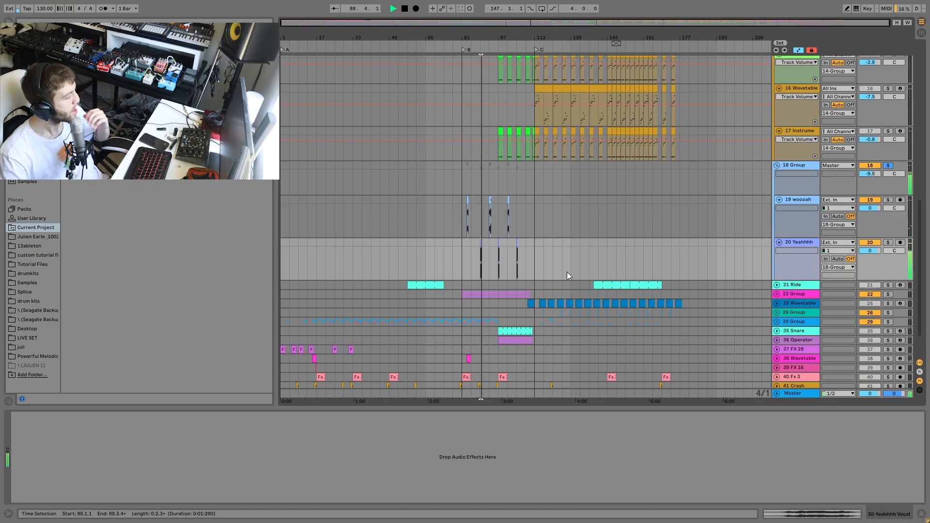
{"action": "key", "text": "space"}
Unsolo the 18 Group and show its Auto Filter, Echo and Reverb devices.
{"action": "left_click", "coordinate": [888, 166]}
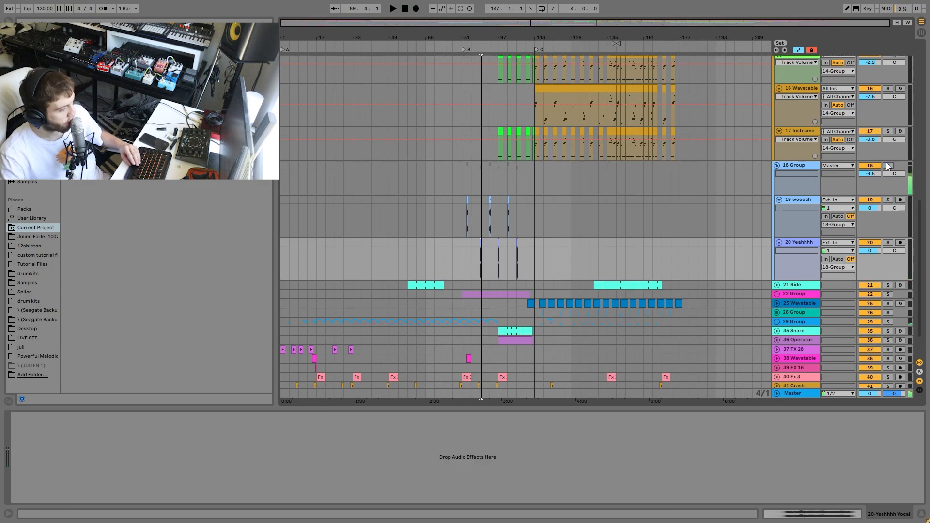
{"action": "left_click", "coordinate": [793, 167]}
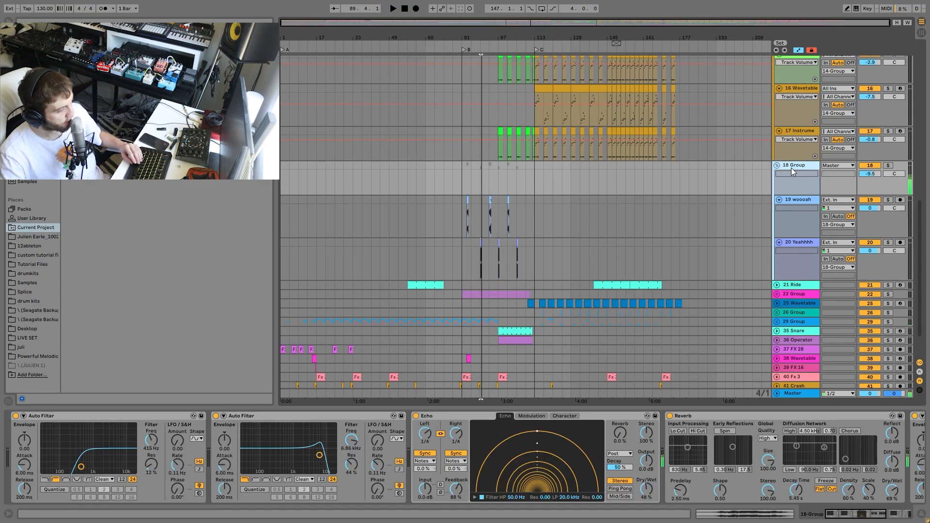
Play the passage from bar 89 and show the 18 Group's remaining devices through the final Auto Filter and Drum Buss.
{"action": "key", "text": "space"}
{"action": "scroll", "coordinate": [417, 447], "scroll_direction": "down", "scroll_amount": 10}
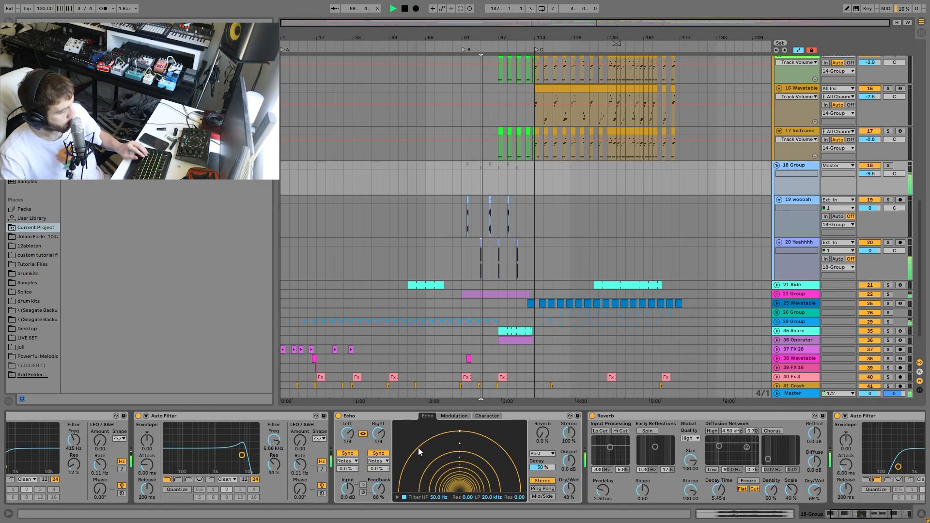
{"action": "scroll", "coordinate": [473, 460], "scroll_direction": "down", "scroll_amount": 5}
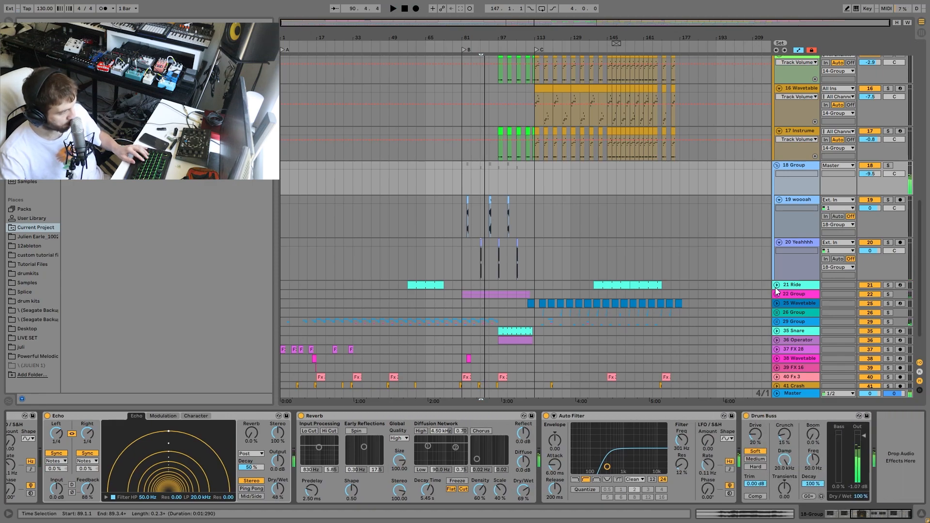
Play the 21 Ride clip at bar 139, solo the track and unfold it.
{"action": "left_click", "coordinate": [604, 284]}
{"action": "key", "text": "space"}
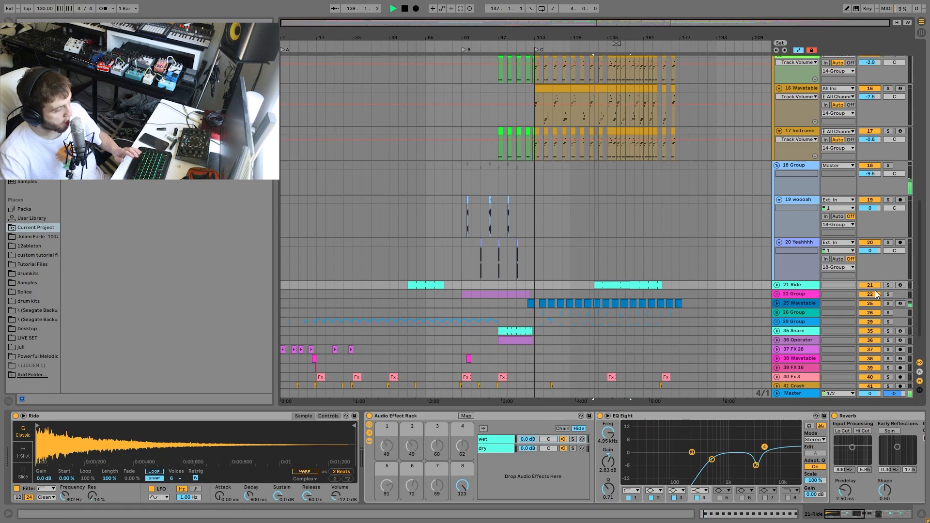
{"action": "left_click", "coordinate": [889, 286]}
{"action": "left_click", "coordinate": [777, 285]}
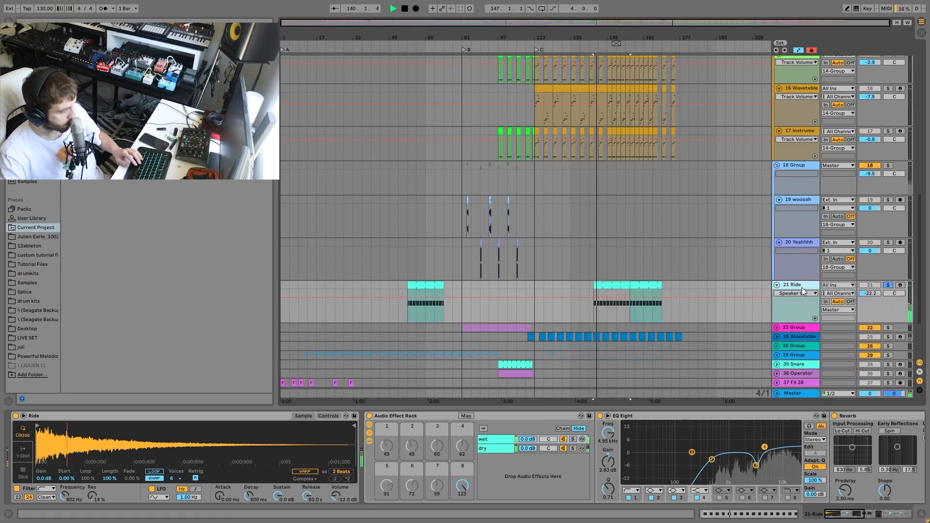
{"action": "scroll", "coordinate": [572, 463], "scroll_direction": "down", "scroll_amount": 3}
{"action": "scroll", "coordinate": [544, 469], "scroll_direction": "down", "scroll_amount": 3}
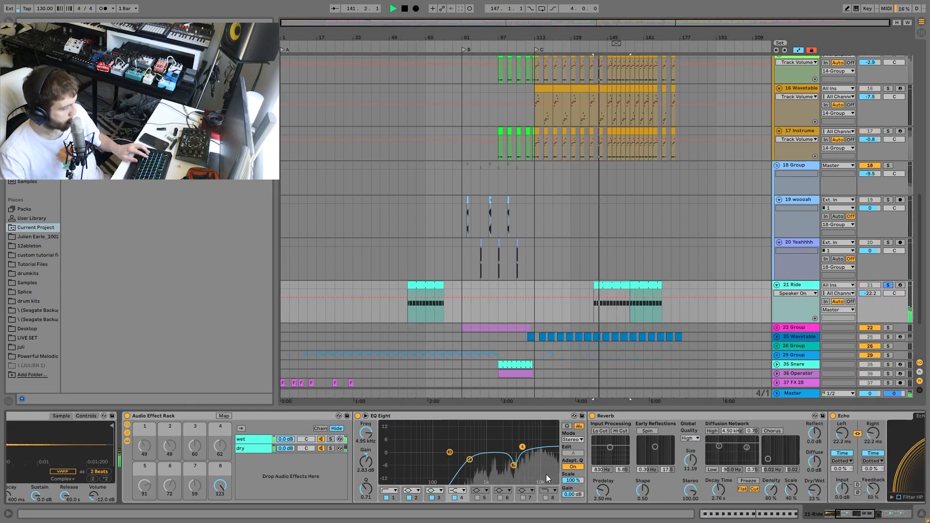
{"action": "scroll", "coordinate": [321, 476], "scroll_direction": "up", "scroll_amount": 4}
{"action": "scroll", "coordinate": [330, 464], "scroll_direction": "down", "scroll_amount": 5}
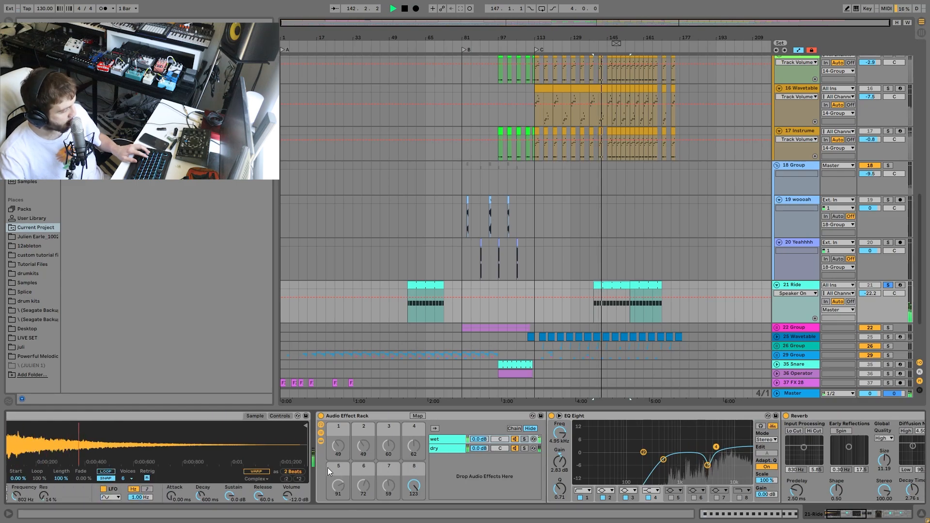
{"action": "scroll", "coordinate": [525, 488], "scroll_direction": "down", "scroll_amount": 12}
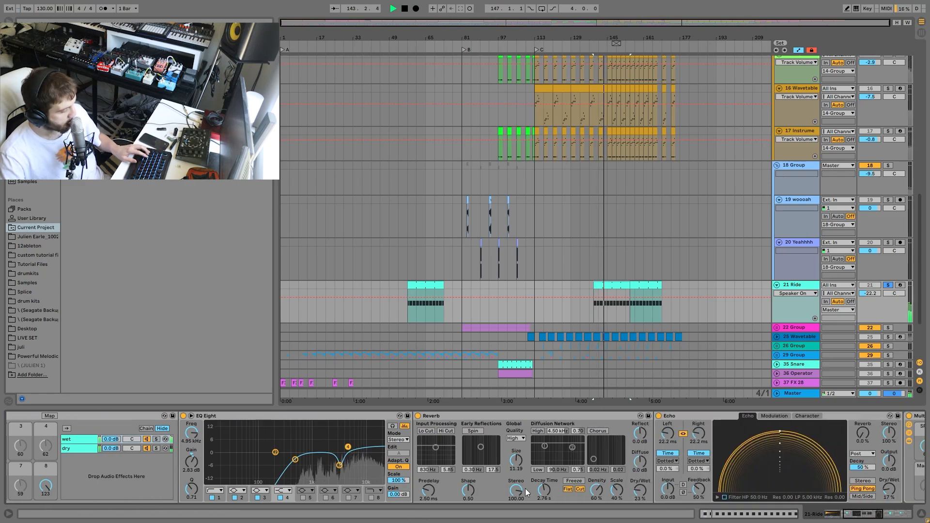
{"action": "scroll", "coordinate": [648, 480], "scroll_direction": "down", "scroll_amount": 6}
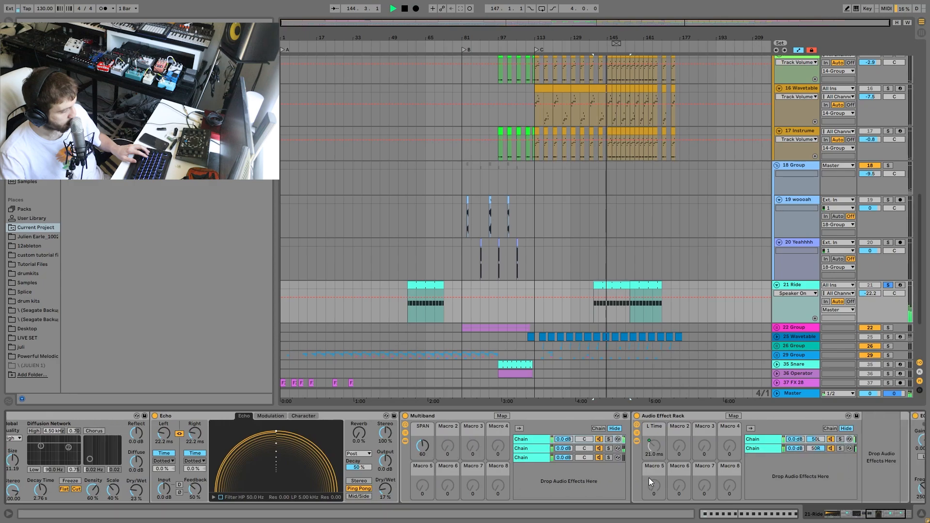
{"action": "scroll", "coordinate": [630, 474], "scroll_direction": "up", "scroll_amount": 4}
{"action": "scroll", "coordinate": [411, 481], "scroll_direction": "up", "scroll_amount": 5}
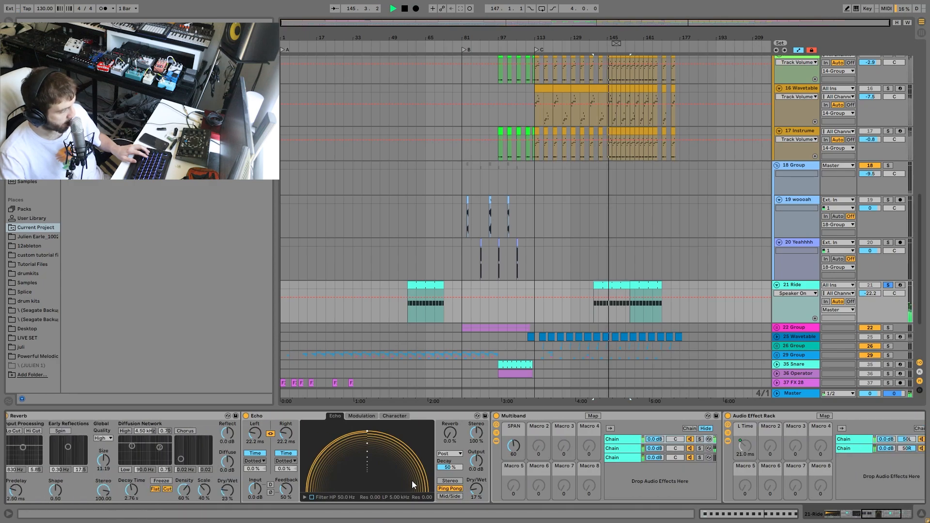
{"action": "scroll", "coordinate": [489, 453], "scroll_direction": "down", "scroll_amount": 3}
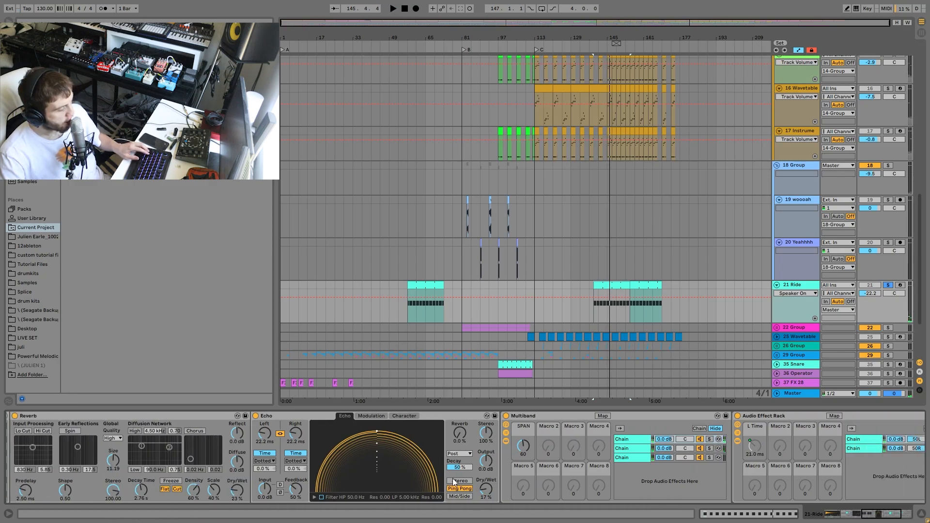
Show the devices in the Ride's 50L and 50R rack chains and in the second and third Multiband chains.
{"action": "scroll", "coordinate": [377, 464], "scroll_direction": "down", "scroll_amount": 3}
{"action": "scroll", "coordinate": [387, 482], "scroll_direction": "down", "scroll_amount": 5}
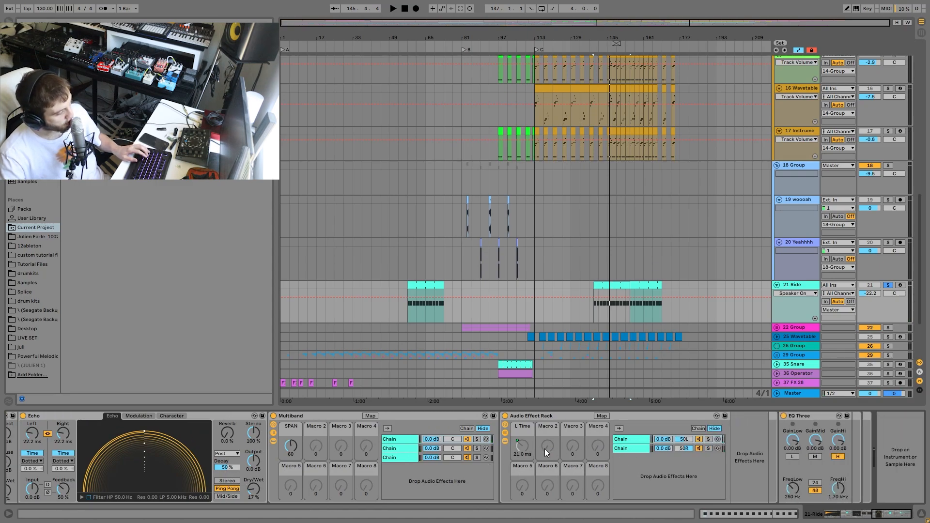
{"action": "left_click", "coordinate": [637, 443]}
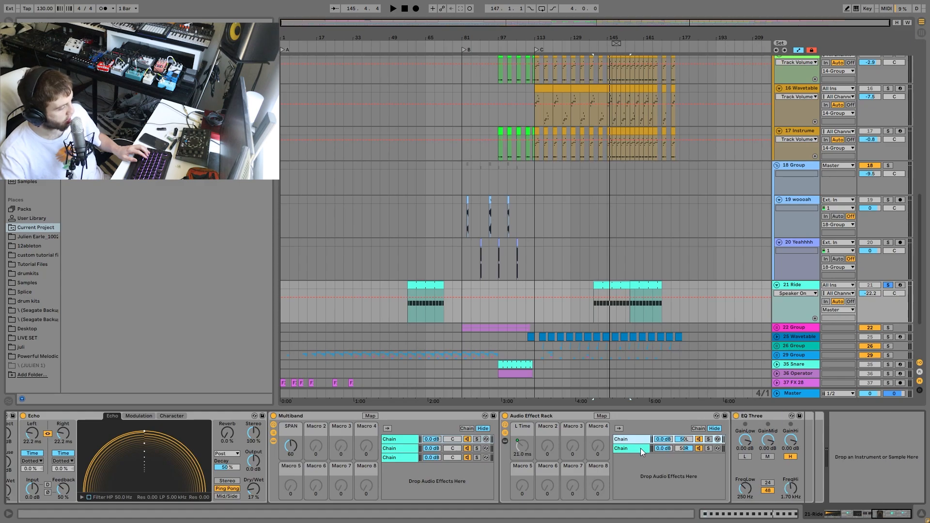
{"action": "left_click", "coordinate": [640, 448]}
{"action": "scroll", "coordinate": [726, 455], "scroll_direction": "down", "scroll_amount": 5}
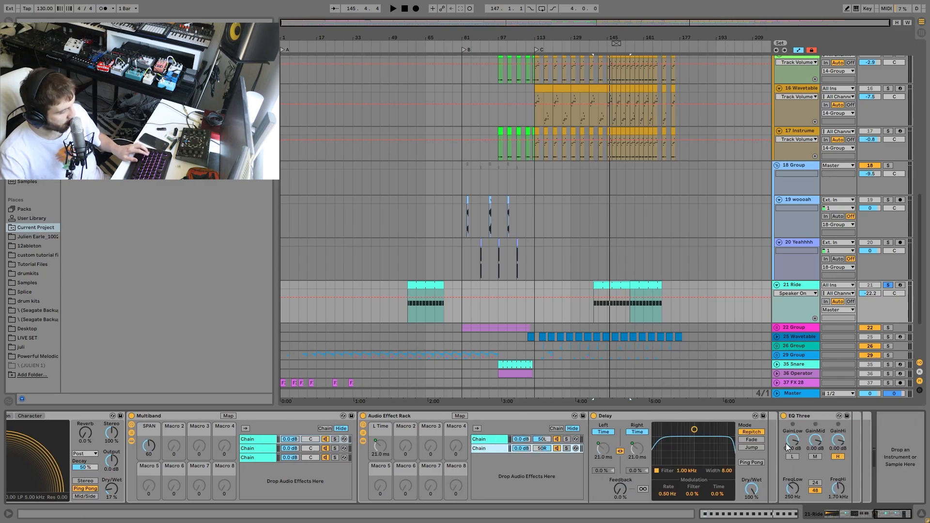
{"action": "left_click", "coordinate": [258, 447]}
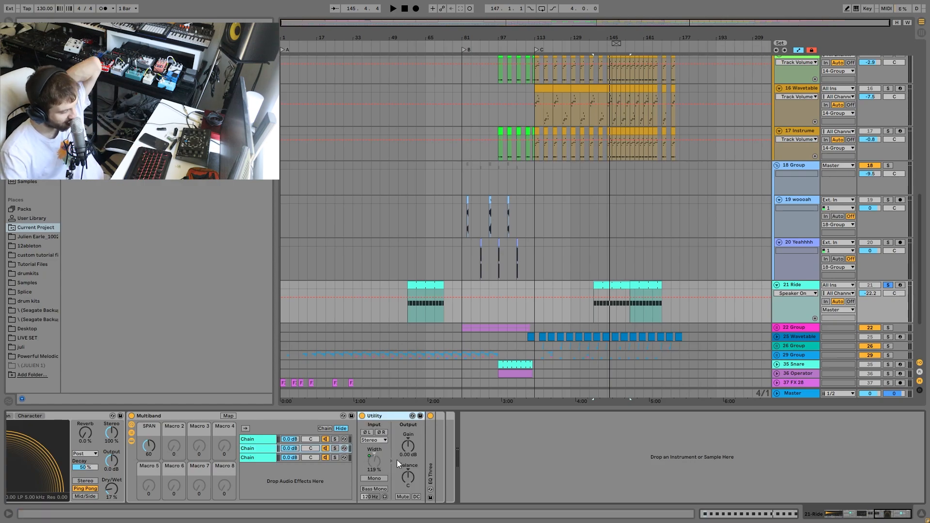
{"action": "left_click", "coordinate": [258, 457]}
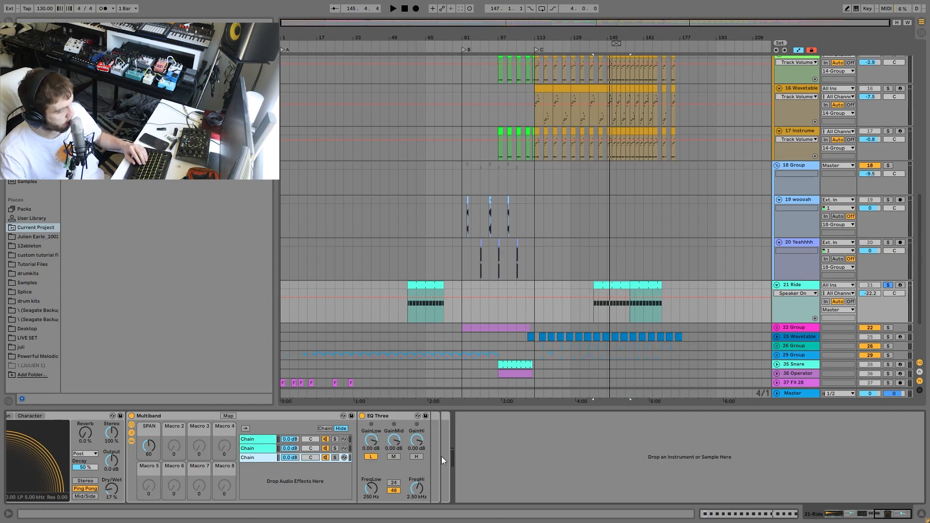
Play the Ride from bar 139 and unsolo it to hear it in the full arrangement.
{"action": "key", "text": "space"}
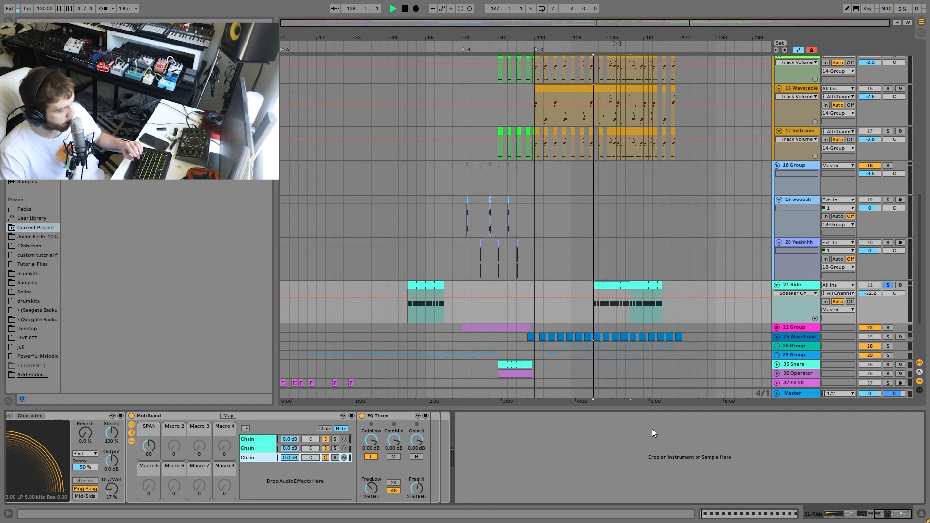
{"action": "left_click", "coordinate": [888, 286]}
{"action": "scroll", "coordinate": [804, 335], "scroll_direction": "down", "scroll_amount": 1}
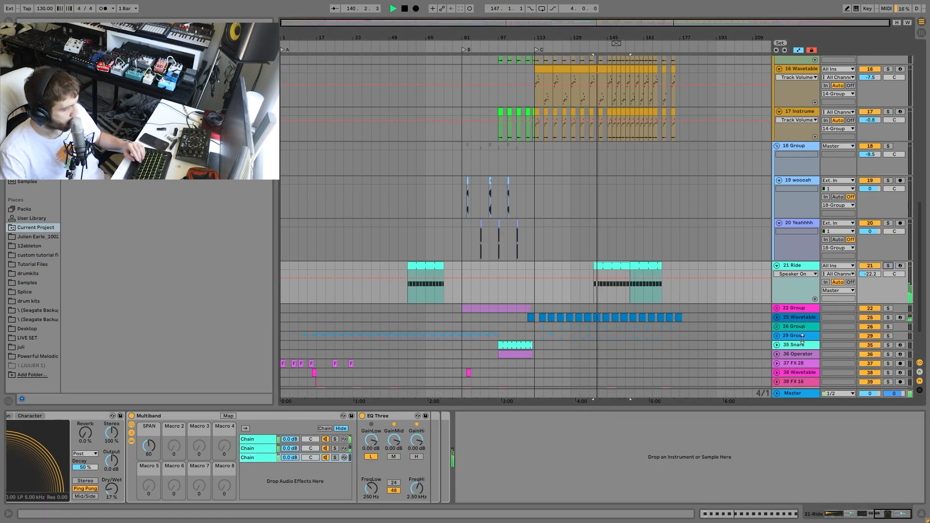
Unfold and solo the 22 Group, playing it from bar 101 and again from bar 97.
{"action": "left_click", "coordinate": [775, 308]}
{"action": "scroll", "coordinate": [776, 310], "scroll_direction": "down", "scroll_amount": 3}
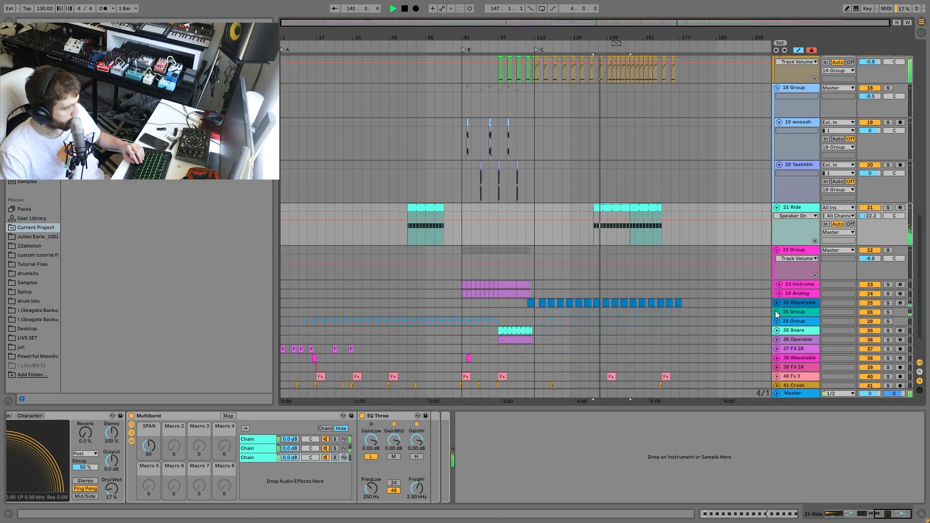
{"action": "left_click", "coordinate": [887, 251]}
{"action": "left_click", "coordinate": [509, 269]}
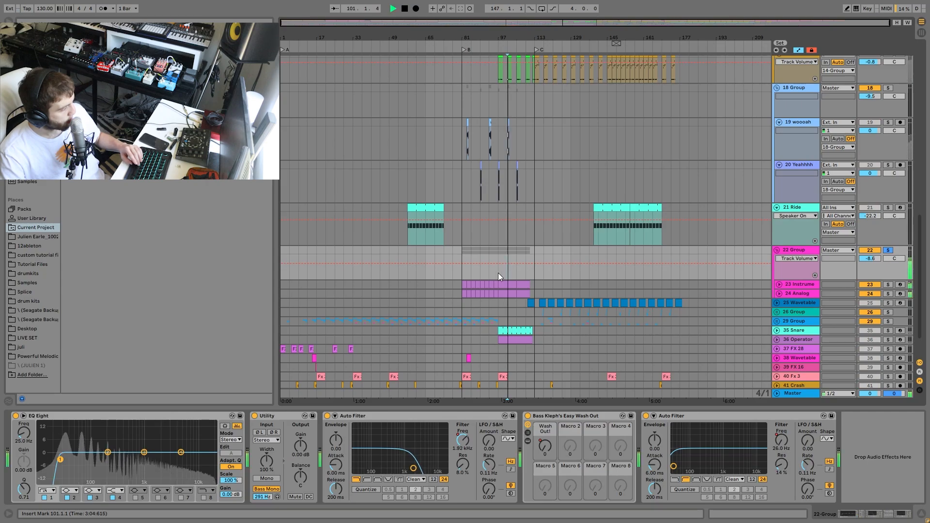
{"action": "left_click", "coordinate": [499, 274]}
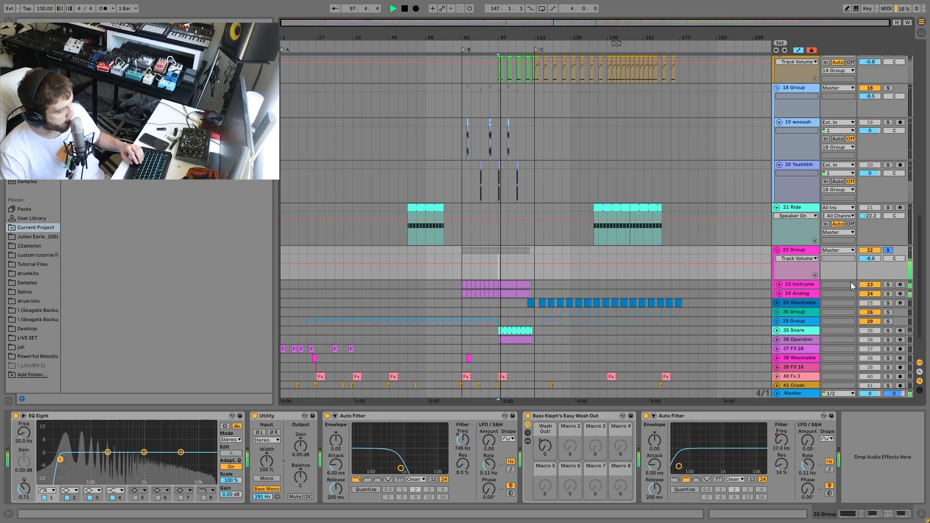
Unfold the 22 Group's two layers and examine the C#3, F#3 and B3 notes in the 23 Instrument clip at bar 97.
{"action": "left_click", "coordinate": [780, 284]}
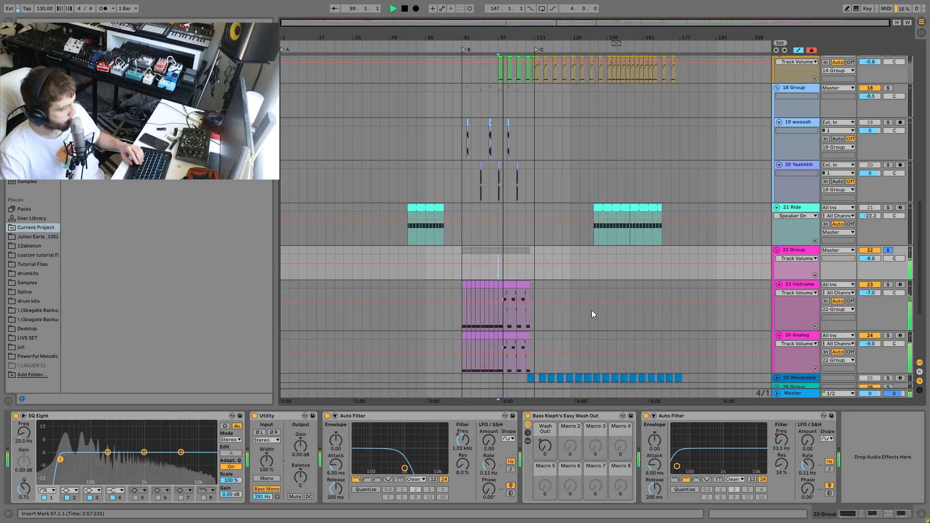
{"action": "double_click", "coordinate": [504, 281]}
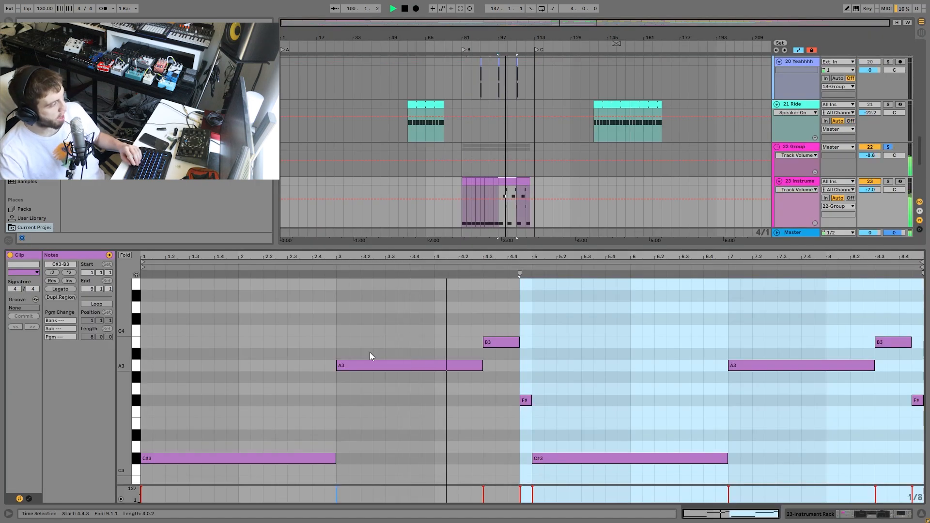
{"action": "left_click", "coordinate": [557, 457]}
{"action": "left_click", "coordinate": [525, 401]}
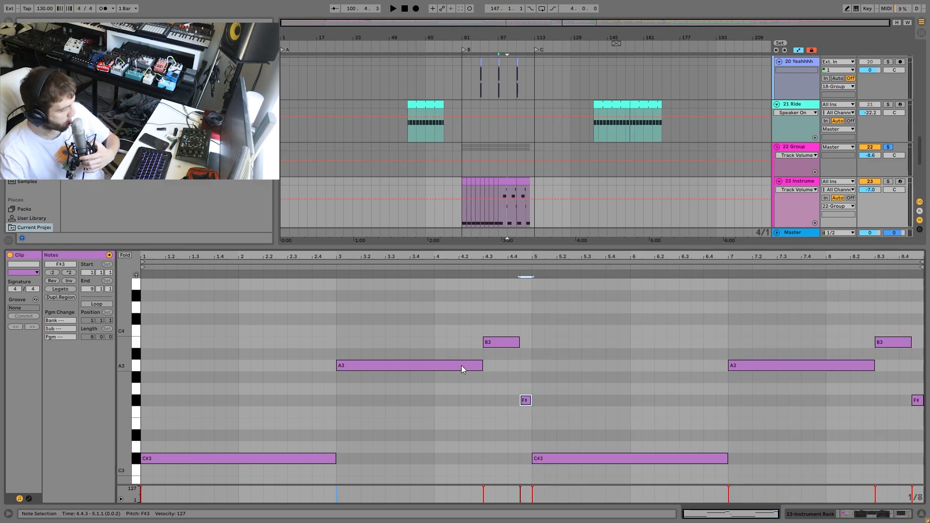
{"action": "left_click", "coordinate": [494, 343]}
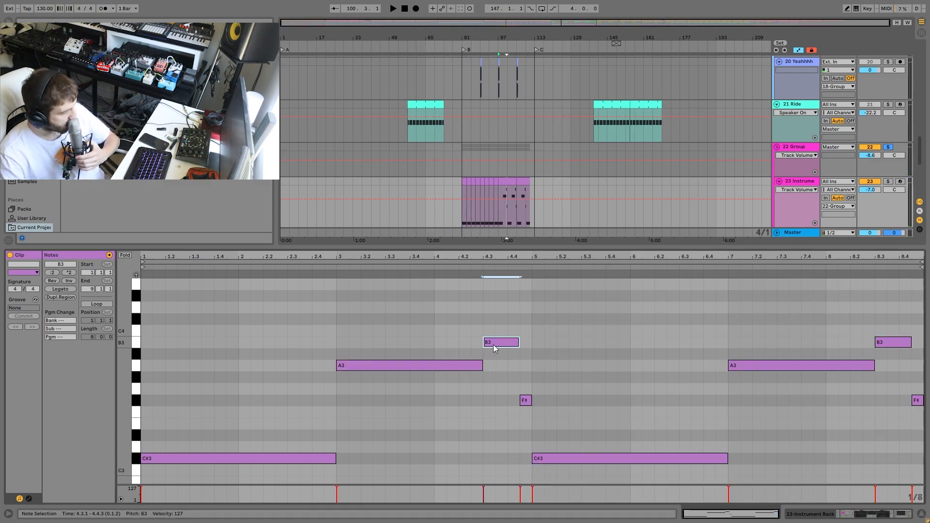
Show the 23 Instrument Rack's devices, select its eight-bar clip at bar 97 and solo the track.
{"action": "double_click", "coordinate": [801, 182]}
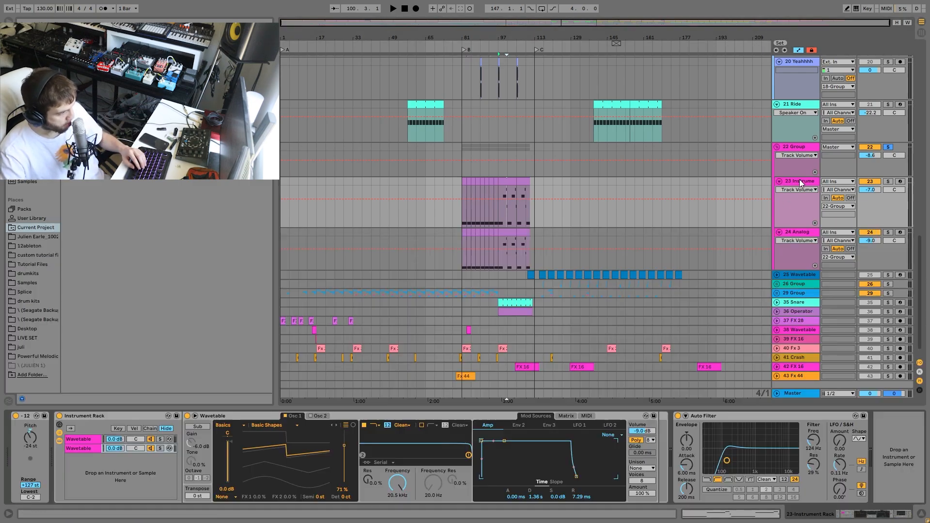
{"action": "left_click", "coordinate": [511, 181]}
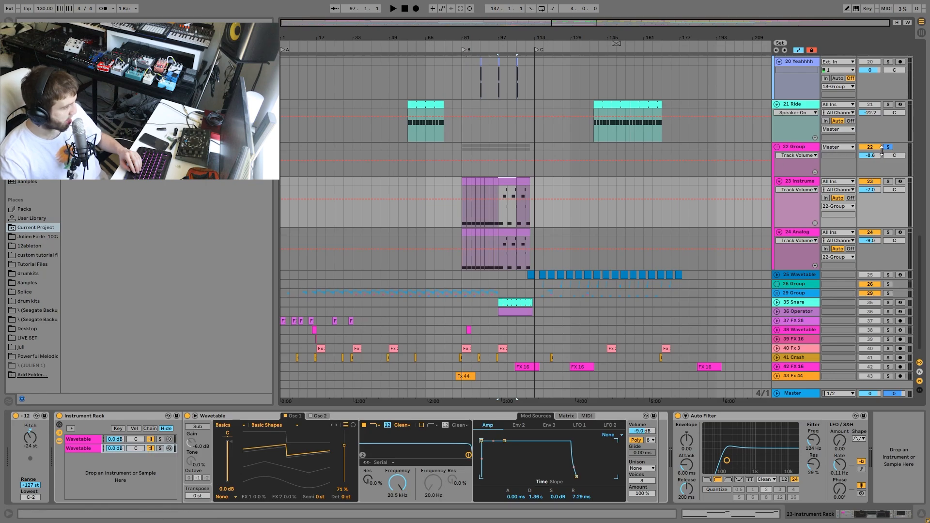
{"action": "left_click", "coordinate": [888, 181]}
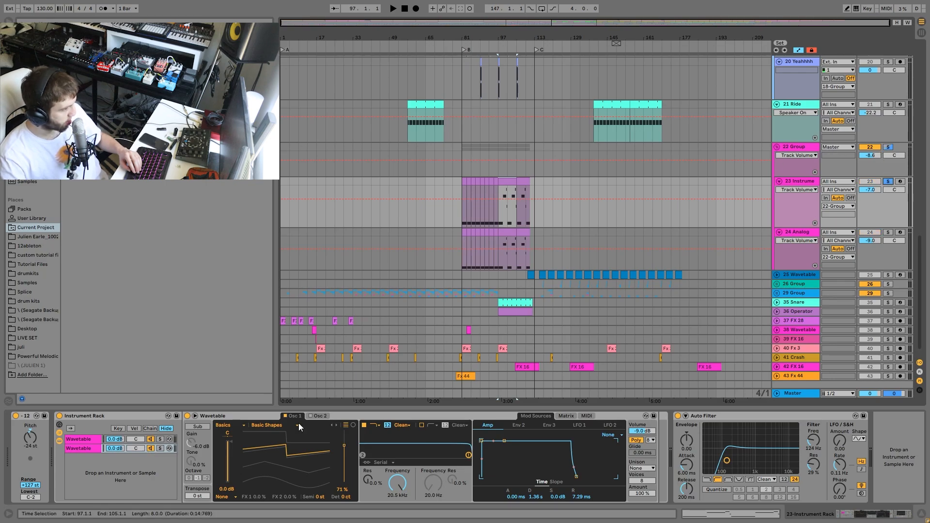
Play the clip from bar 97 and compare the rack's two Wavetable chains by soloing them individually.
{"action": "key", "text": "space"}
{"action": "left_click", "coordinate": [160, 448]}
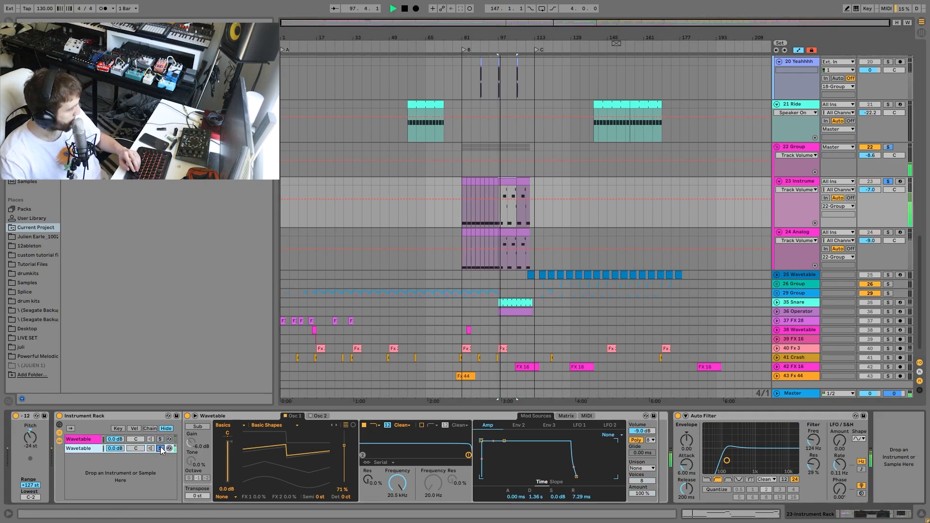
{"action": "key", "text": "space"}
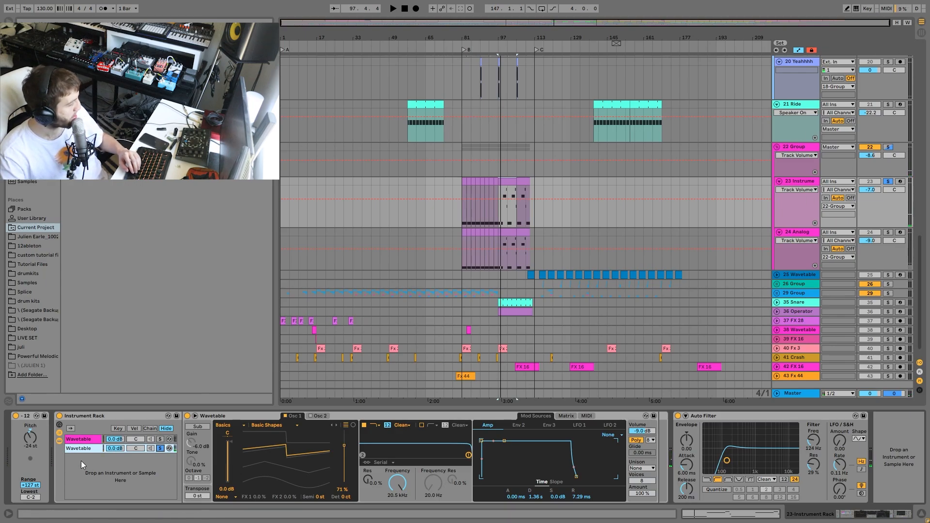
{"action": "left_click", "coordinate": [160, 439]}
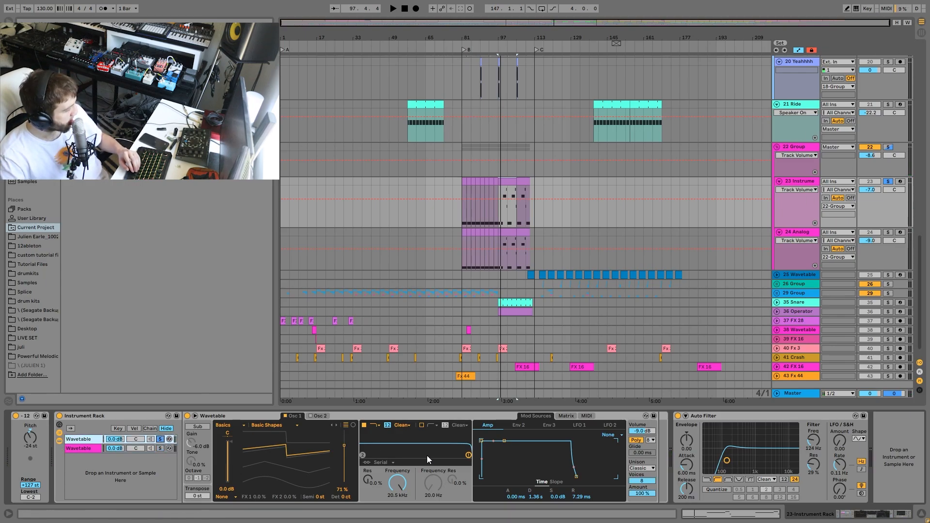
{"action": "left_click", "coordinate": [160, 448]}
{"action": "key", "text": "space"}
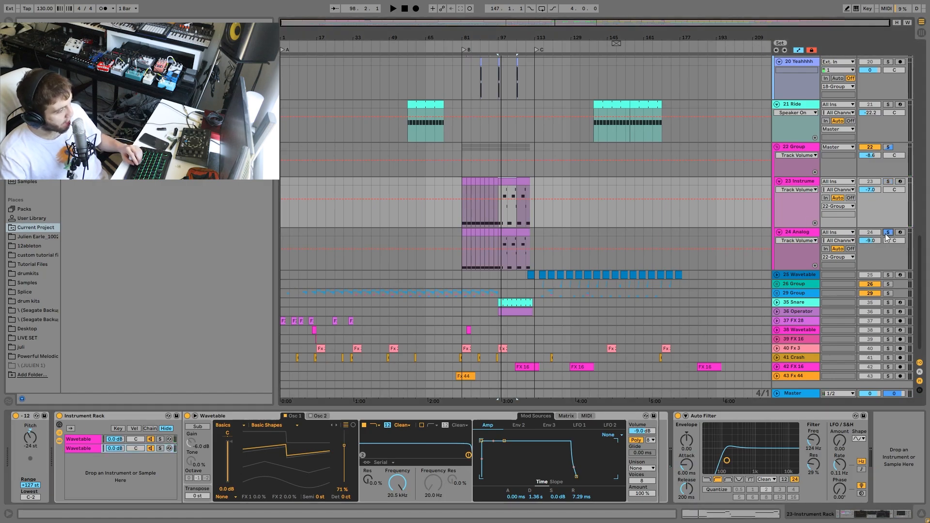
Show the 24 Analog track's devices, play it solo from bar 97 and display its filter 1 settings.
{"action": "left_click", "coordinate": [795, 227]}
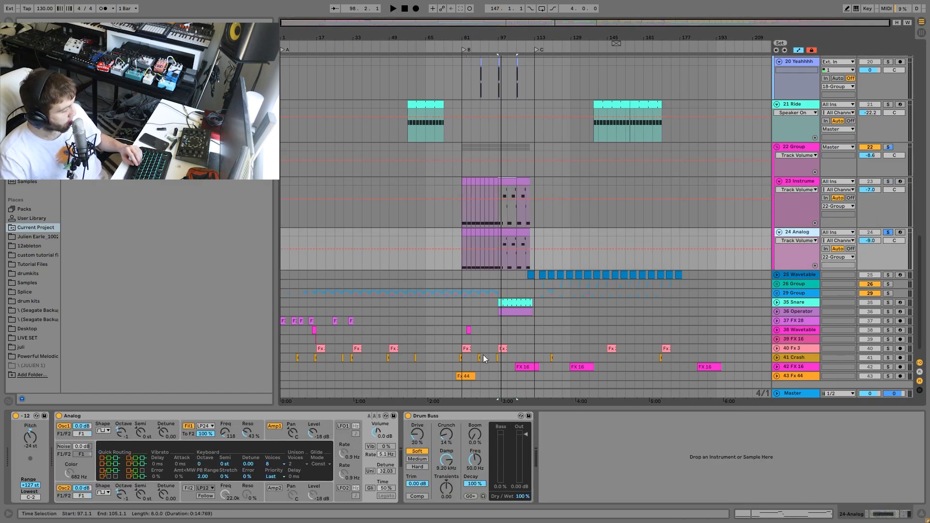
{"action": "key", "text": "space"}
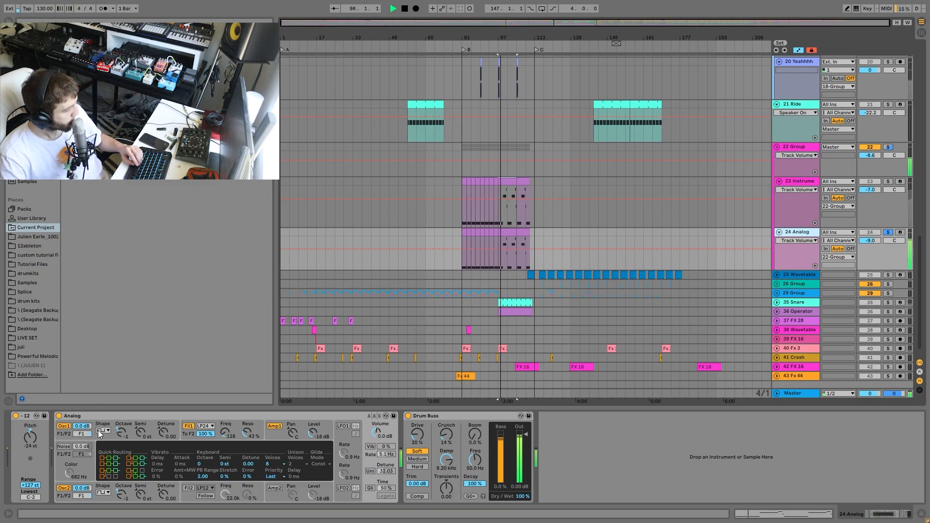
{"action": "left_click", "coordinate": [188, 426]}
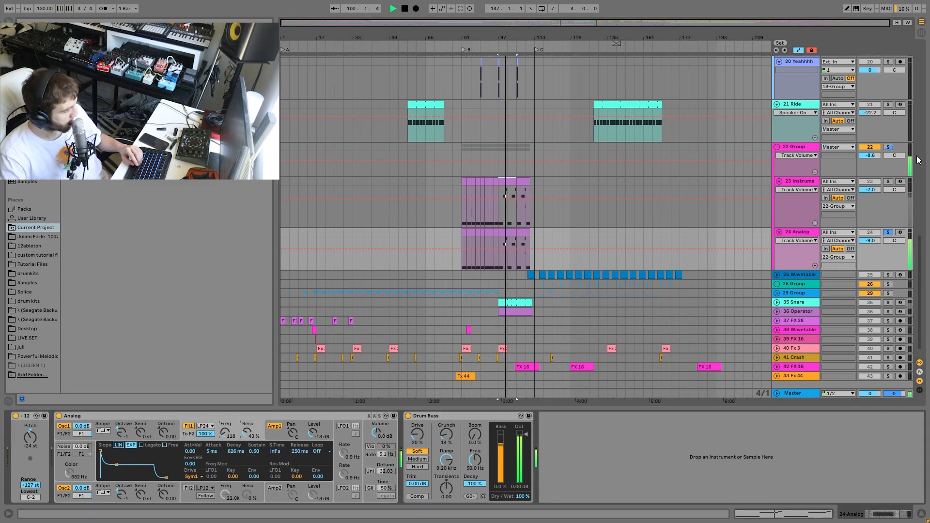
Show the 22 Group's effect devices, stop playback and display the first Auto Filter's frequency automation.
{"action": "left_click", "coordinate": [797, 146]}
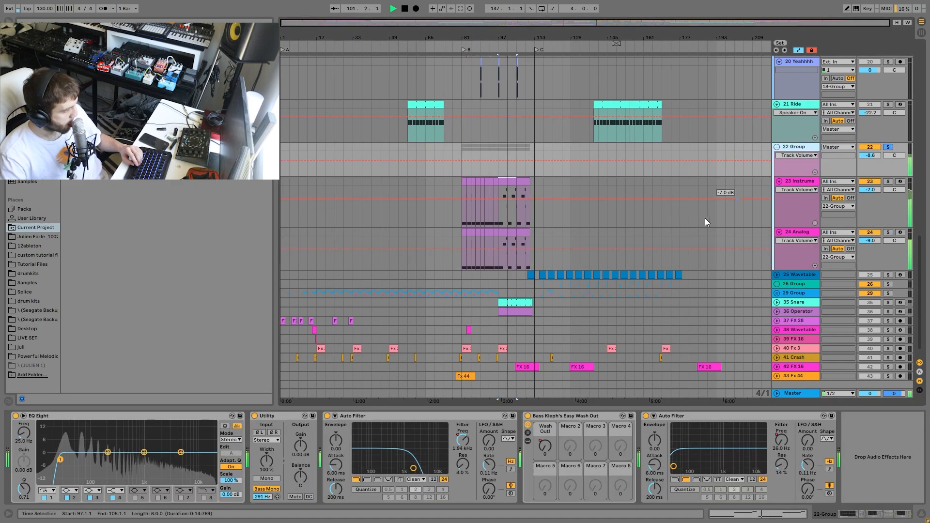
{"action": "key", "text": "space"}
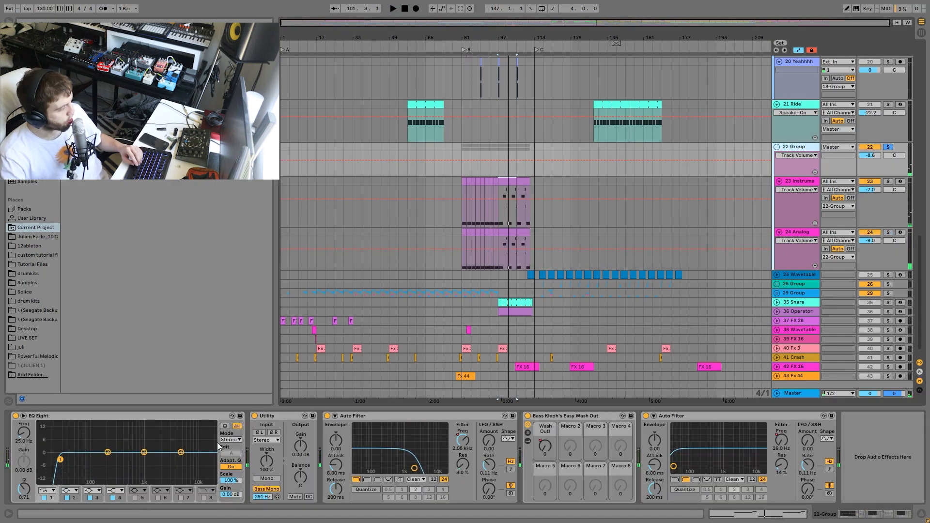
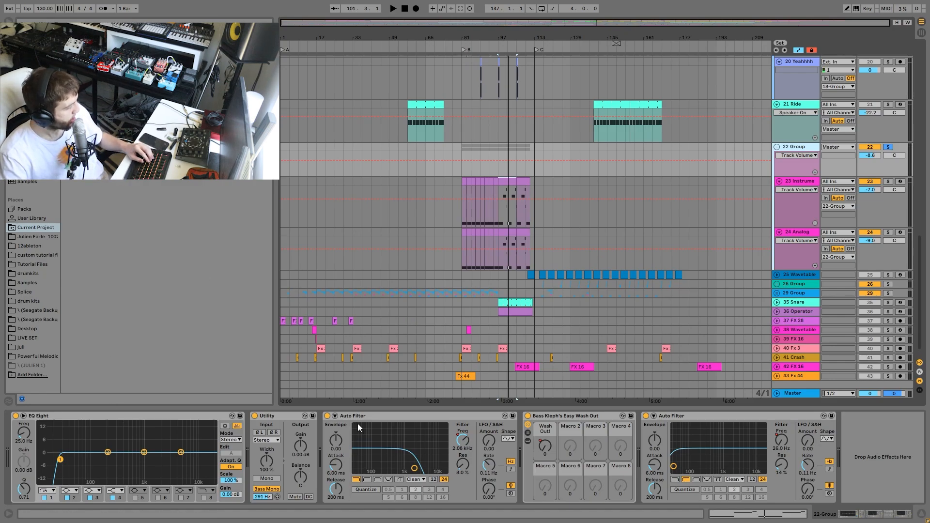
{"action": "right_click", "coordinate": [455, 446]}
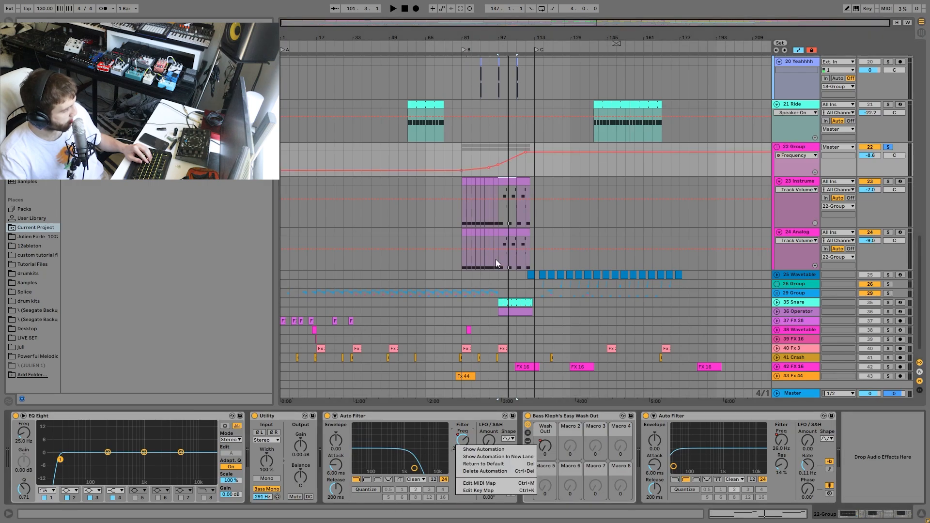
{"action": "left_click", "coordinate": [482, 155]}
Display the Wash Out! macro's automation on the 22 Group and play its rise from bar 109.
{"action": "right_click", "coordinate": [542, 450]}
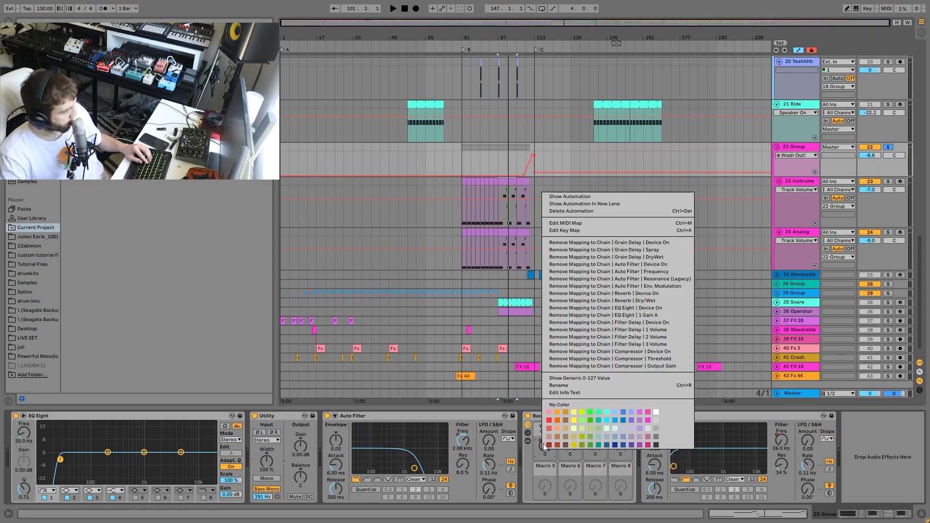
{"action": "left_click", "coordinate": [527, 147]}
{"action": "left_click", "coordinate": [524, 154]}
{"action": "key", "text": "space"}
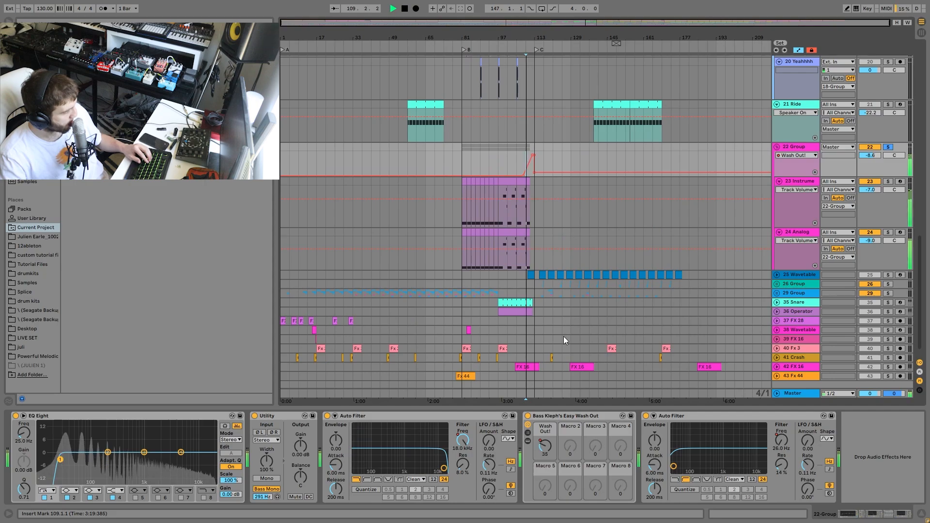
Display the second Auto Filter's frequency automation on the 22 Group and play it from bars 81 and 97.
{"action": "right_click", "coordinate": [781, 441]}
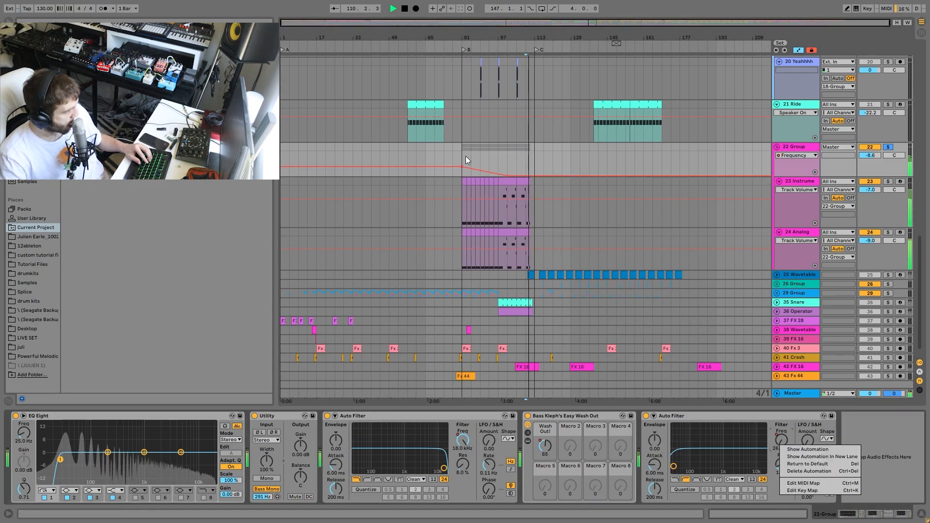
{"action": "left_click", "coordinate": [466, 156]}
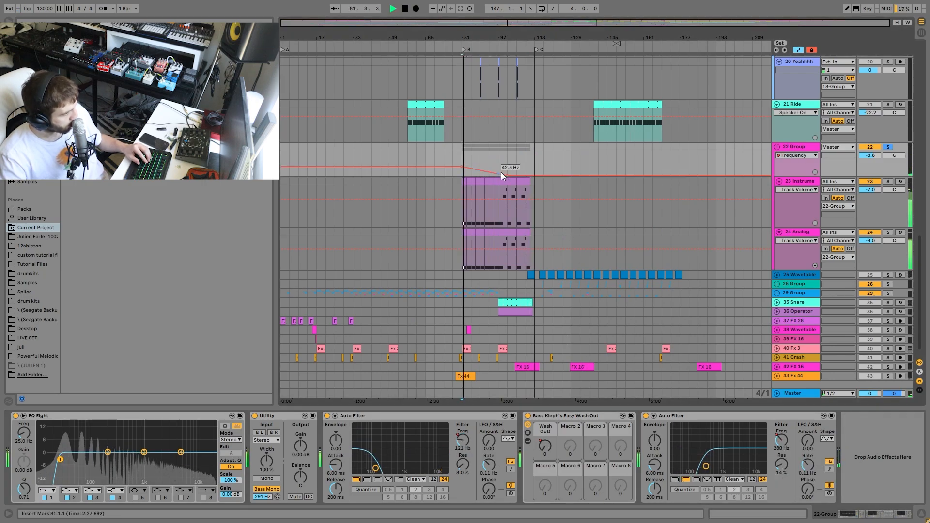
{"action": "left_click", "coordinate": [495, 156]}
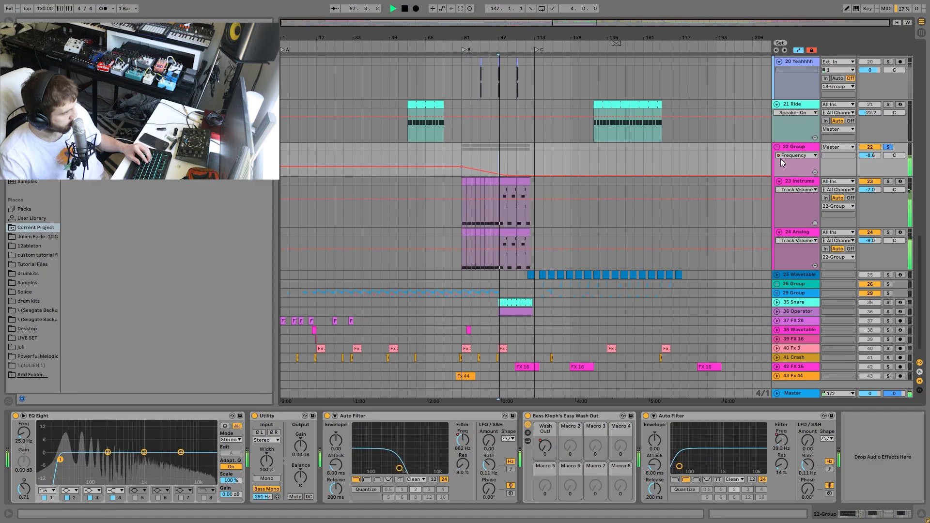
Fold the 22 Group, stop playback and solo 25 Wavetable, 26 Group and 29 Group together.
{"action": "left_click", "coordinate": [776, 146]}
{"action": "key", "text": "space"}
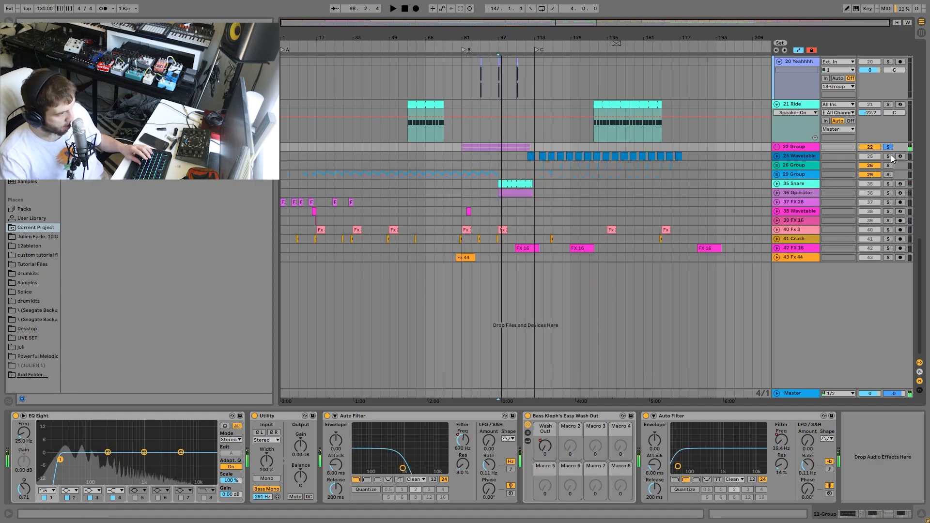
{"action": "left_click", "coordinate": [891, 156]}
{"action": "left_click", "coordinate": [891, 165], "text": "ctrl"}
{"action": "left_click", "coordinate": [889, 176], "text": "ctrl"}
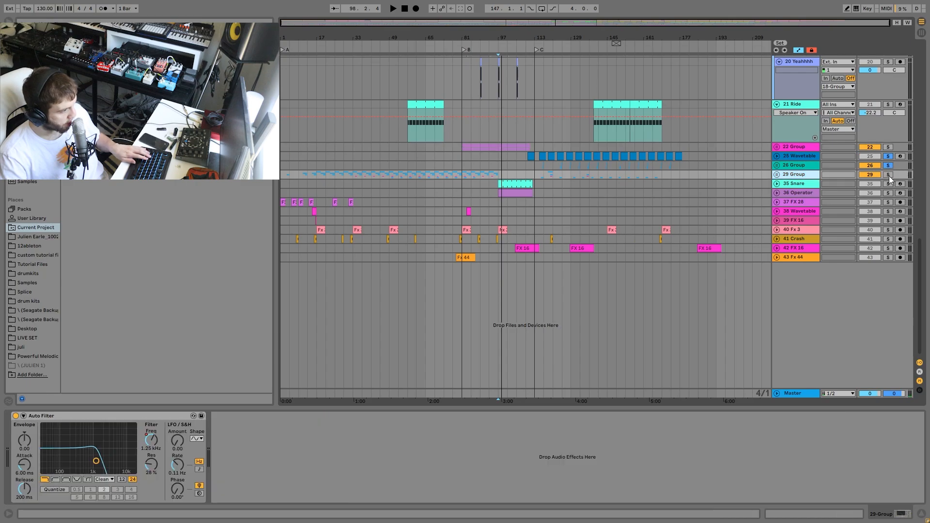
Play the three soloed layers from the 25 Wavetable clip at bar 135 and from just before bar 81.
{"action": "left_click", "coordinate": [585, 156]}
{"action": "key", "text": "space"}
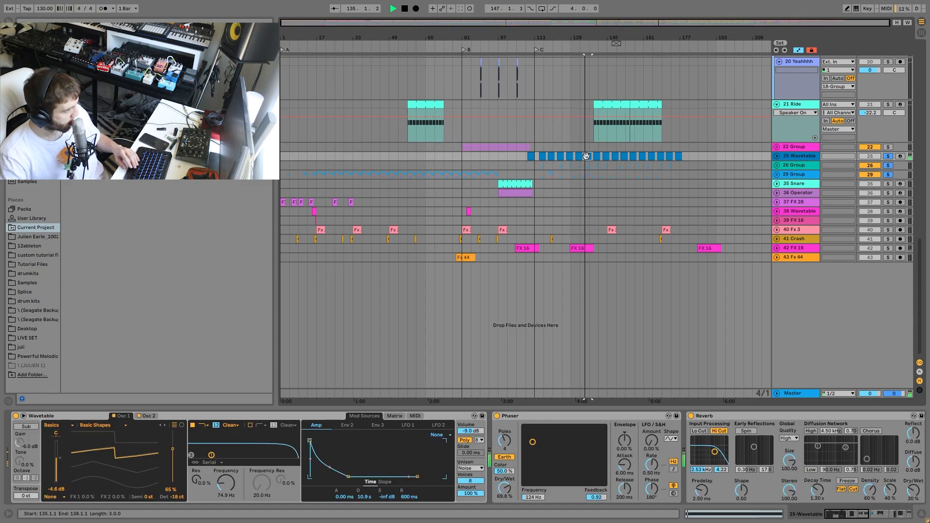
{"action": "left_click_drag", "start_coordinate": [574, 38], "coordinate": [674, 41]}
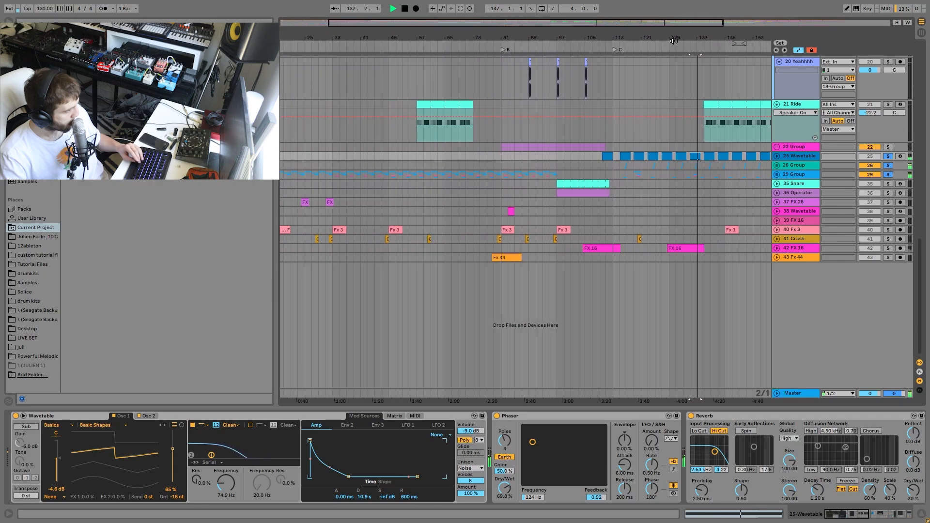
{"action": "left_click", "coordinate": [494, 173]}
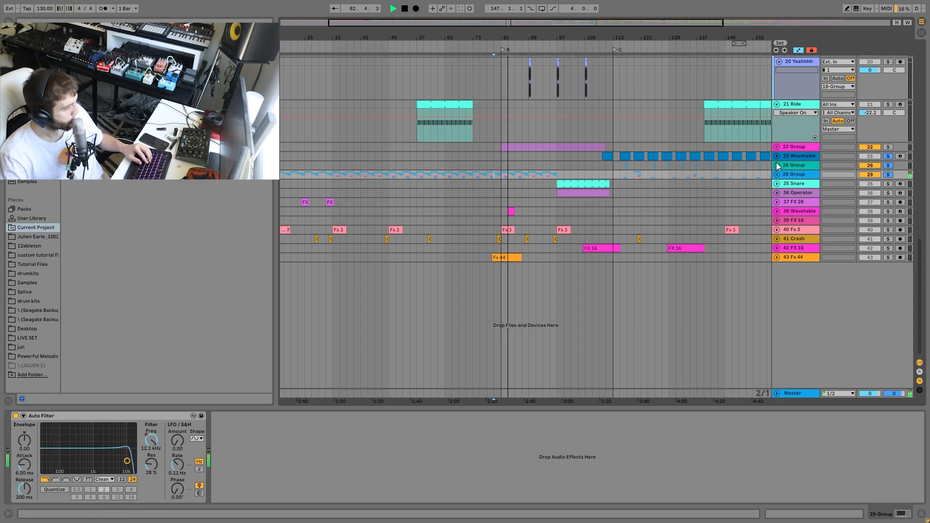
Solo only the 25 Wavetable track, unfold it and audition its clip at bar 155.
{"action": "left_click", "coordinate": [891, 157]}
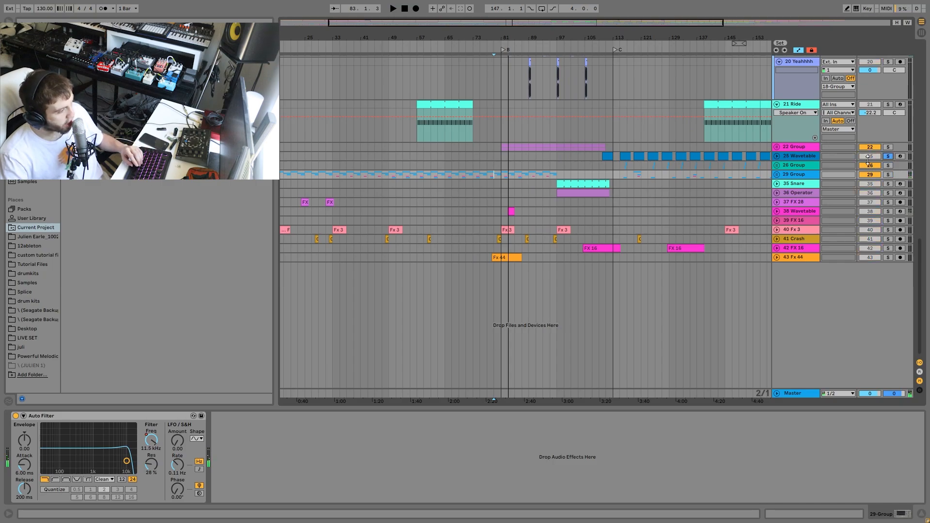
{"action": "left_click", "coordinate": [777, 156]}
{"action": "left_click", "coordinate": [763, 157]}
{"action": "key", "text": "space"}
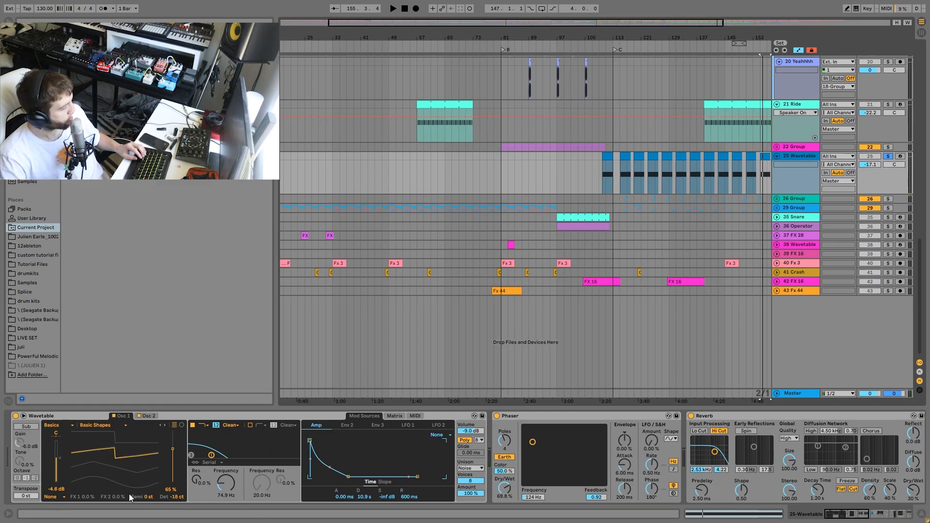
Show the Wavetable's modulation matrix and play the bar 155 clip to hear the envelope-driven filter.
{"action": "left_click", "coordinate": [393, 418]}
{"action": "key", "text": "space"}
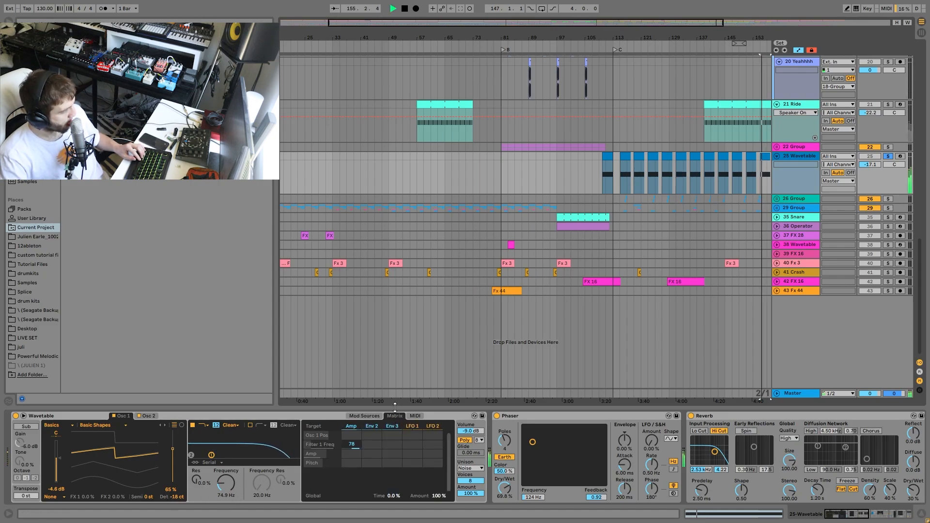
{"action": "key", "text": "space"}
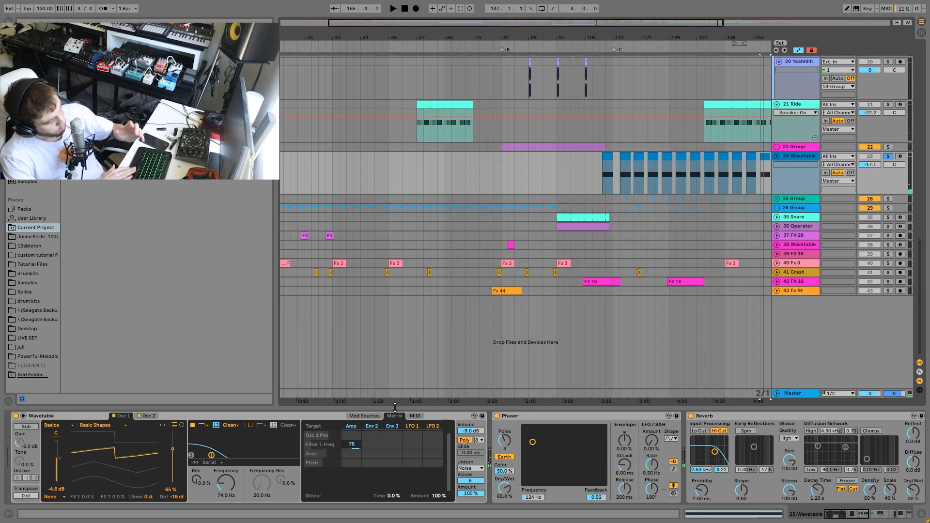
{"action": "key", "text": "space"}
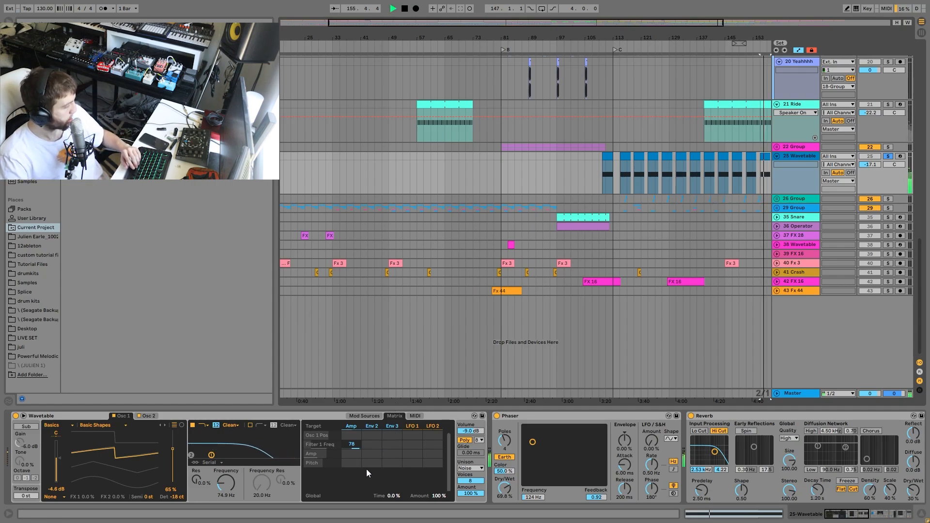
{"action": "key", "text": "space"}
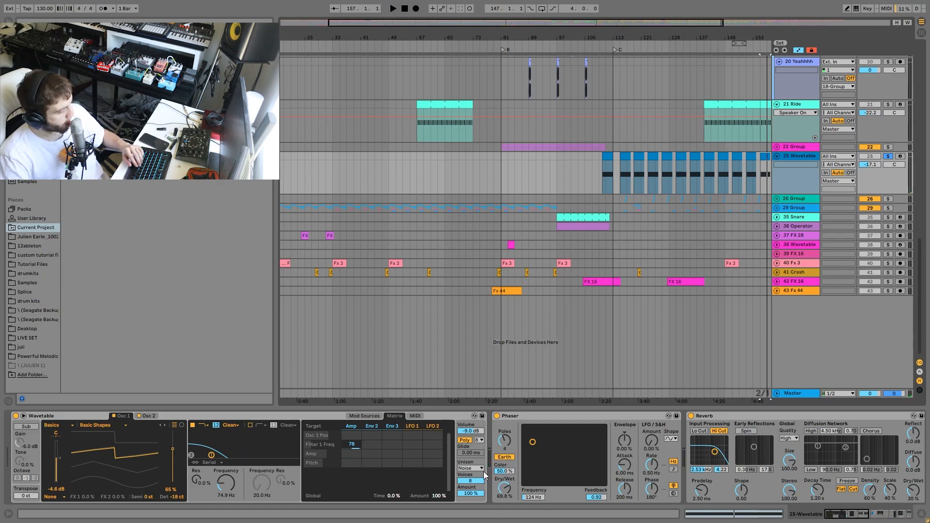
Compare the three chains of the 25 Wavetable track's Audio Effect Rack by soloing each, and view the remaining effects.
{"action": "scroll", "coordinate": [446, 470], "scroll_direction": "right", "scroll_amount": 5}
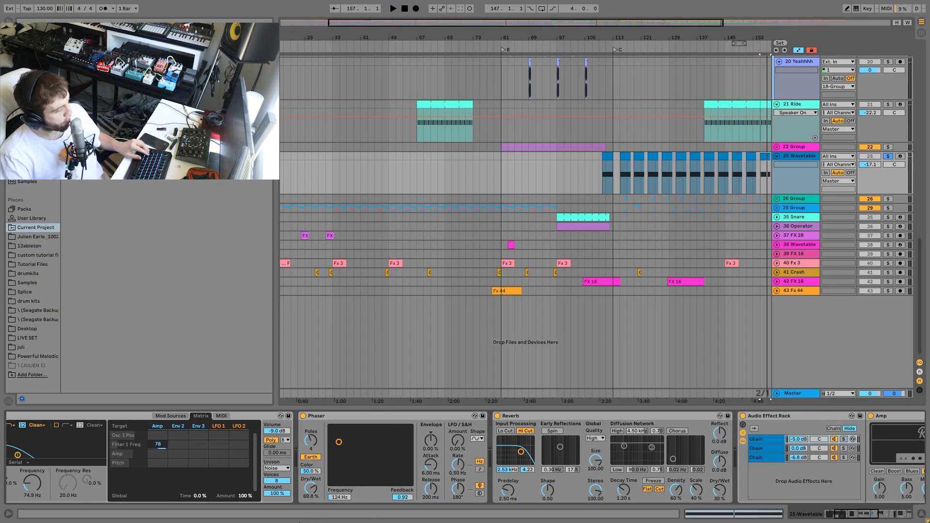
{"action": "scroll", "coordinate": [376, 479], "scroll_direction": "right", "scroll_amount": 4}
{"action": "scroll", "coordinate": [301, 417], "scroll_direction": "right", "scroll_amount": 10}
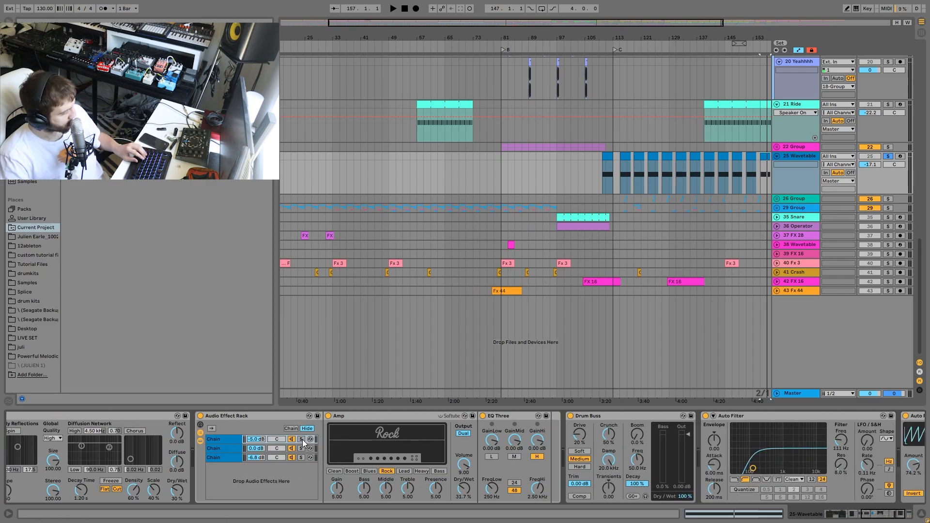
{"action": "left_click", "coordinate": [301, 440]}
{"action": "left_click", "coordinate": [301, 449]}
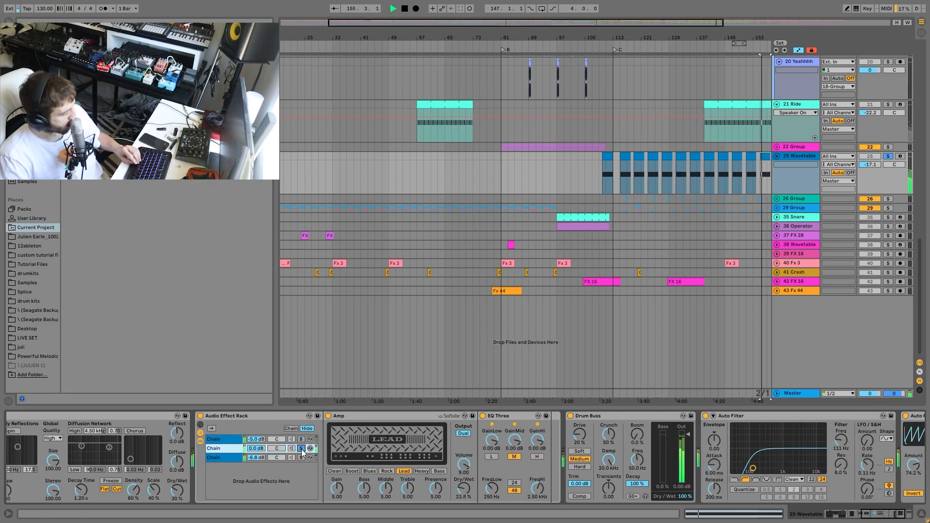
{"action": "left_click", "coordinate": [301, 458]}
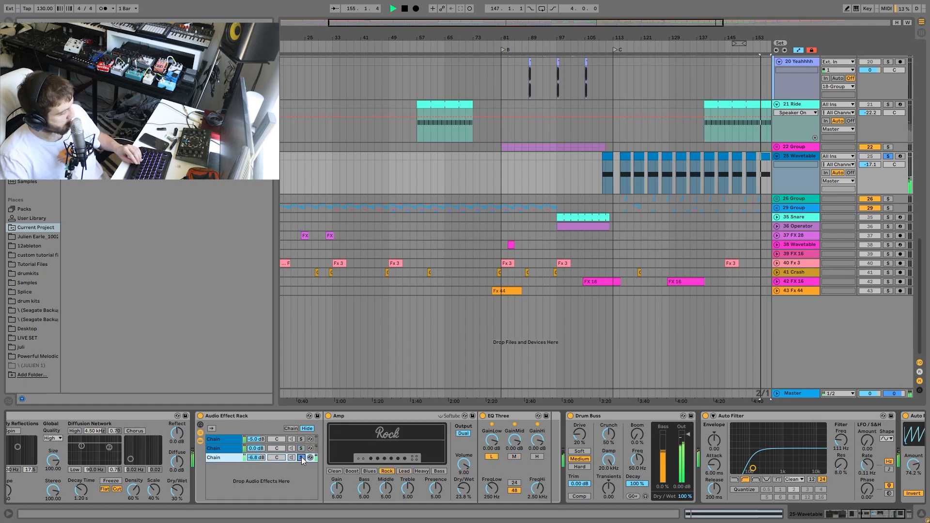
{"action": "scroll", "coordinate": [367, 461], "scroll_direction": "right", "scroll_amount": 5}
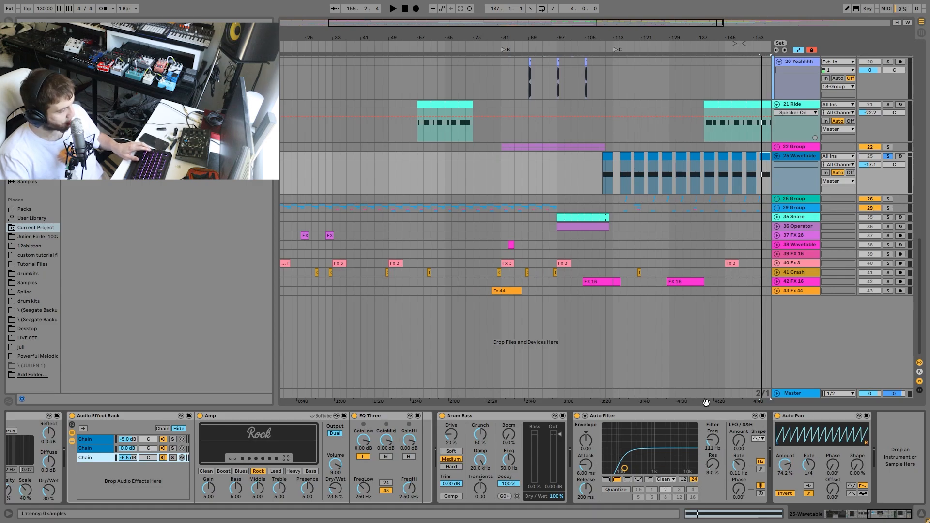
Unfold and solo the 26 Group and play its 28 Operator clip at bar 150.
{"action": "left_click", "coordinate": [778, 198]}
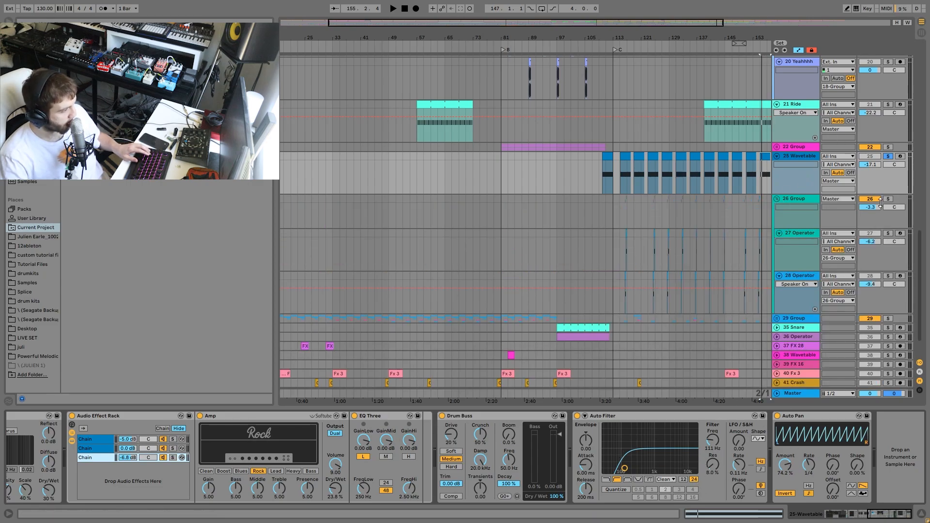
{"action": "left_click", "coordinate": [888, 199]}
{"action": "left_click_drag", "start_coordinate": [754, 37], "coordinate": [639, 104]}
{"action": "left_click", "coordinate": [539, 280]}
{"action": "key", "text": "space"}
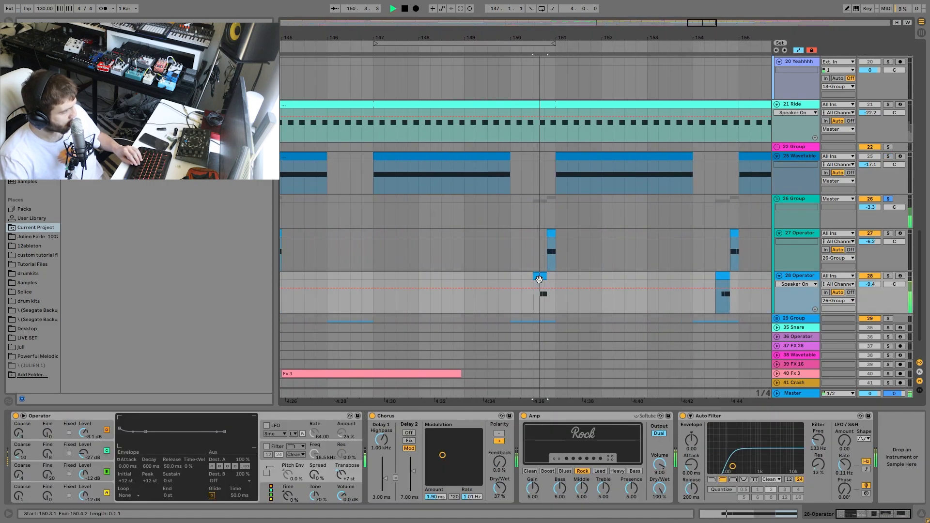
Play the 27 Operator clip at the end of bar 150 solo and examine its oscillator A, B, C and filter settings.
{"action": "left_click", "coordinate": [553, 240]}
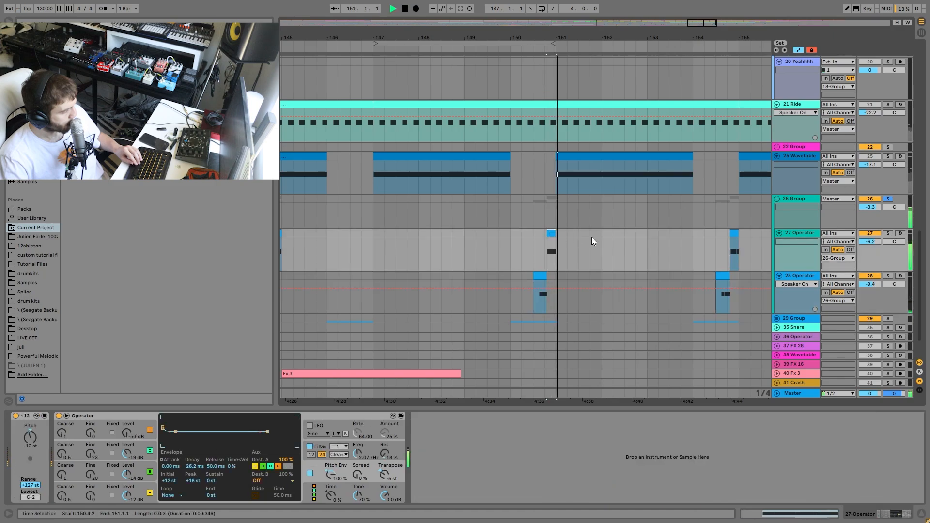
{"action": "left_click", "coordinate": [888, 234]}
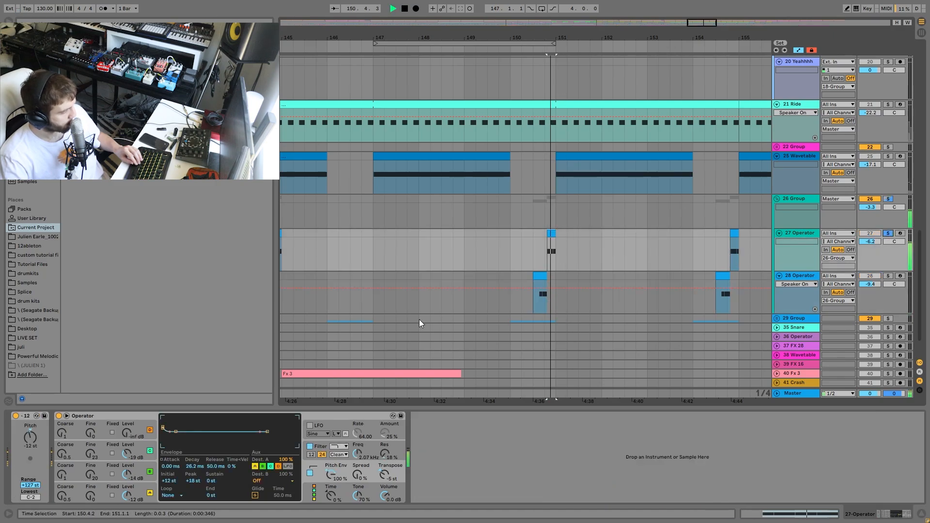
{"action": "left_click", "coordinate": [149, 492]}
{"action": "left_click", "coordinate": [144, 469]}
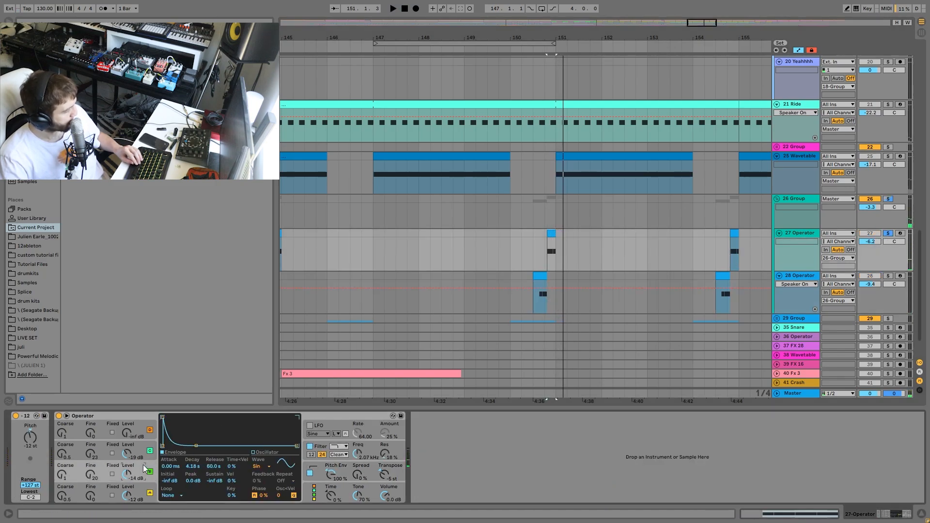
{"action": "left_click", "coordinate": [141, 447]}
{"action": "left_click", "coordinate": [314, 454]}
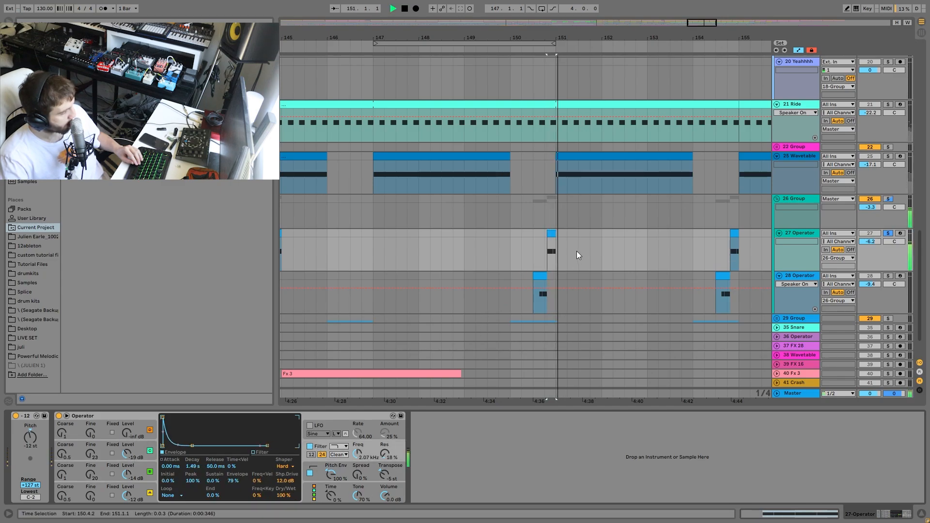
Solo the 28 Operator track and audition its clip at bar 150.
{"action": "left_click", "coordinate": [889, 276]}
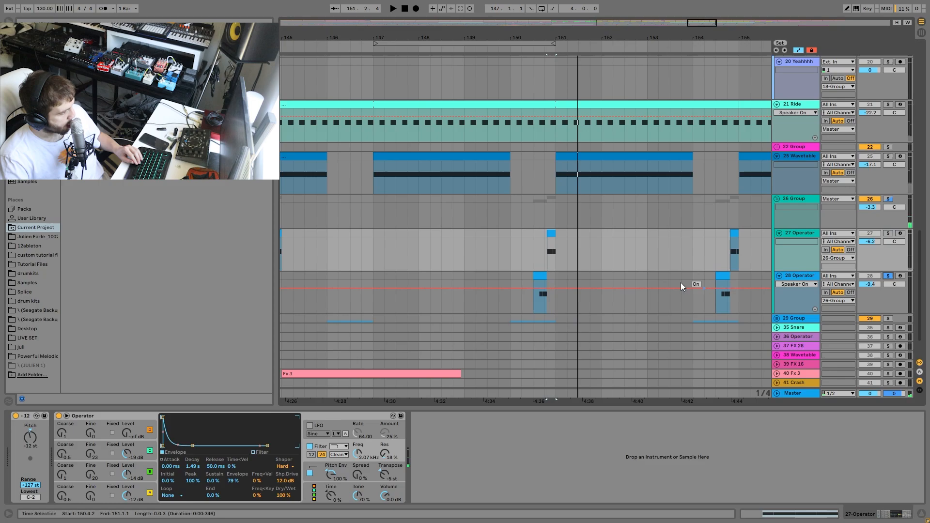
{"action": "left_click", "coordinate": [537, 281]}
{"action": "key", "text": "space"}
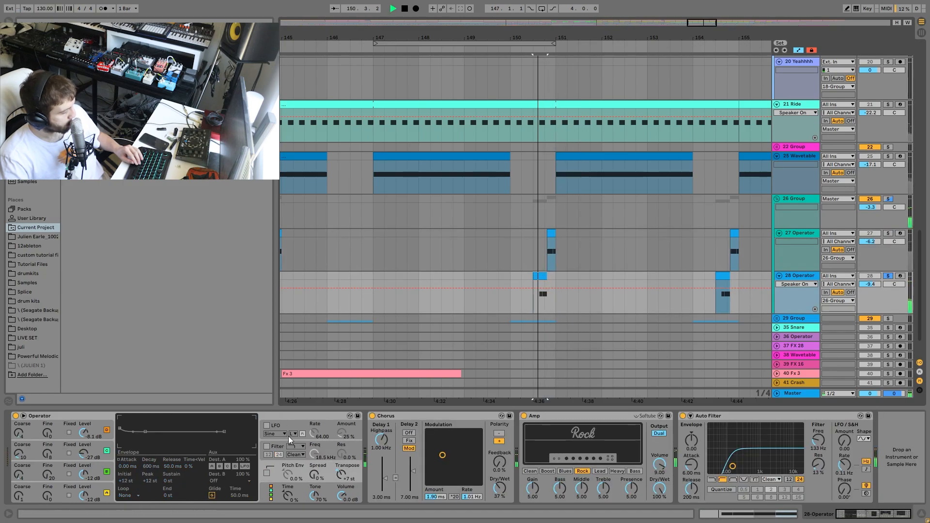
{"action": "key", "text": "space"}
Examine the envelope and settings of oscillators A, B and C in the 28 Operator track's Operator.
{"action": "left_click", "coordinate": [99, 490]}
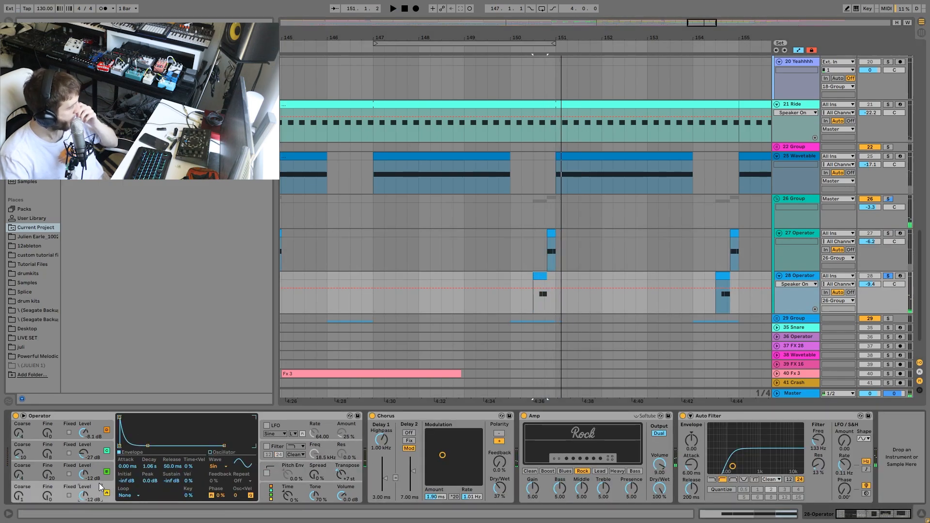
{"action": "left_click", "coordinate": [97, 474]}
{"action": "left_click", "coordinate": [89, 444]}
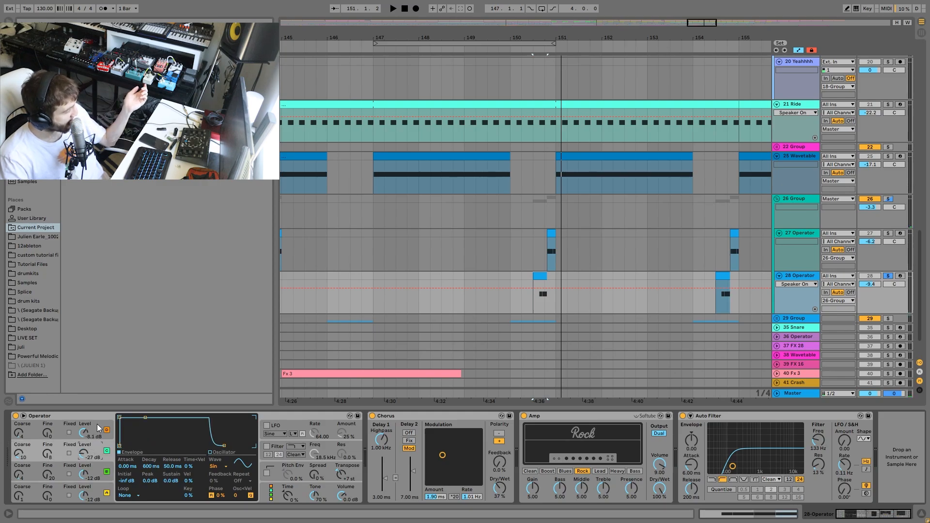
Examine oscillator D and the effects on the 28 Operator track, then the Echo and Reverb on the soloed 26 Group.
{"action": "left_click", "coordinate": [97, 424]}
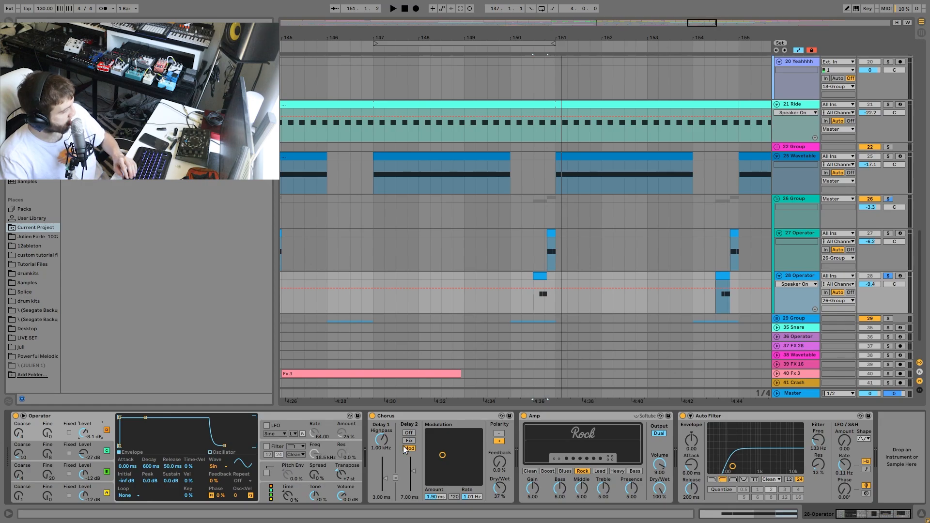
{"action": "scroll", "coordinate": [561, 449], "scroll_direction": "right", "scroll_amount": 1}
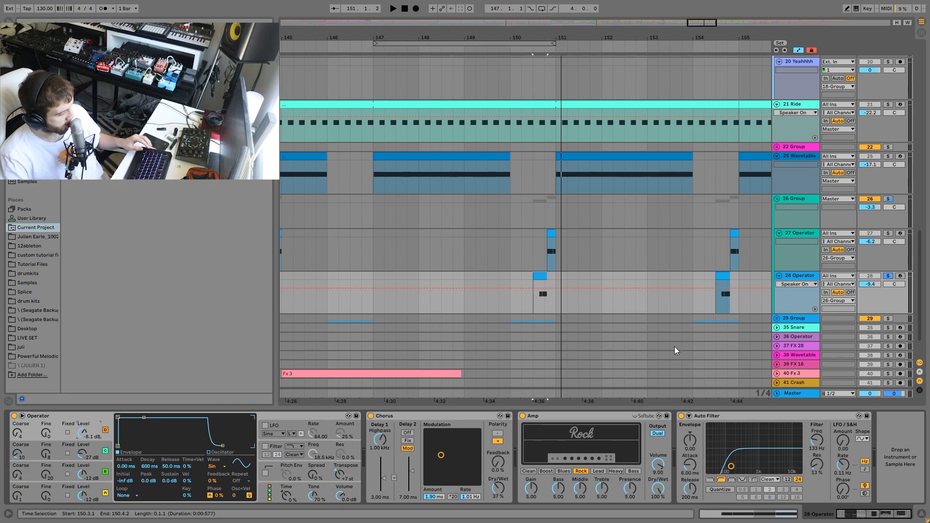
{"action": "left_click", "coordinate": [888, 199]}
{"action": "left_click", "coordinate": [792, 201]}
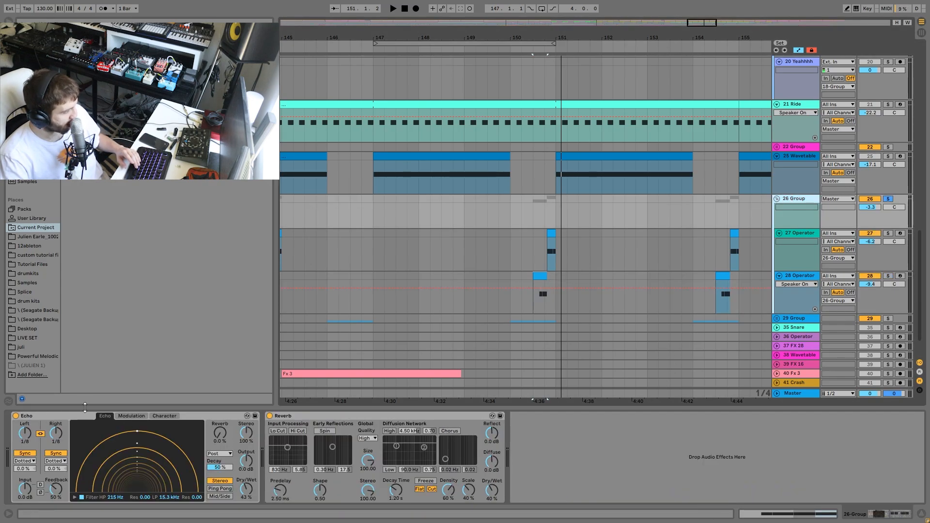
Solo and unfold the 29 Group and show its tracks across the whole arrangement.
{"action": "scroll", "coordinate": [759, 318], "scroll_direction": "down", "scroll_amount": 1}
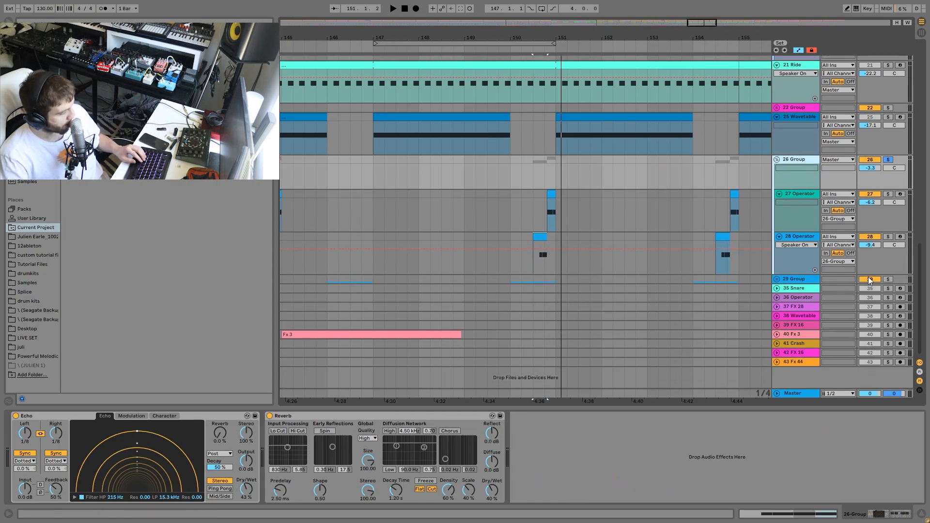
{"action": "left_click", "coordinate": [888, 279]}
{"action": "left_click", "coordinate": [777, 280]}
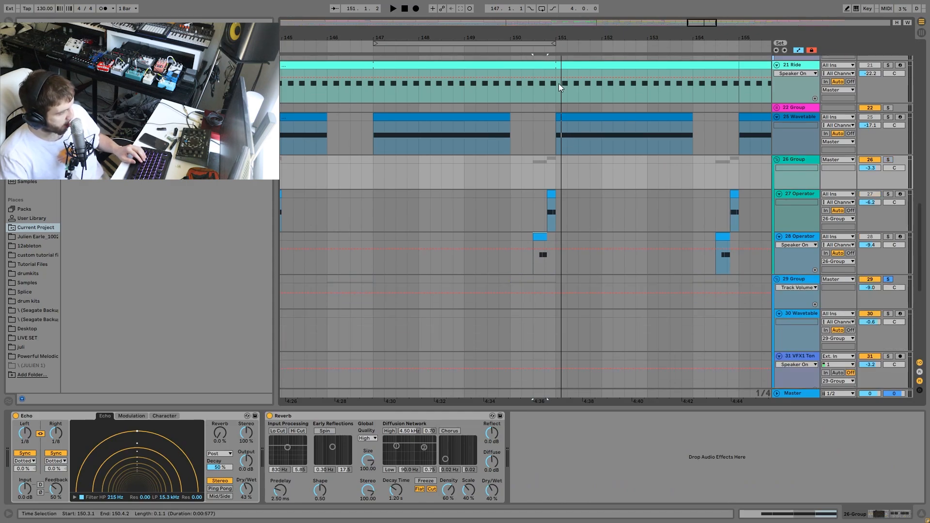
{"action": "left_click_drag", "start_coordinate": [557, 35], "coordinate": [554, 3]}
{"action": "scroll", "coordinate": [555, 234], "scroll_direction": "down", "scroll_amount": 4}
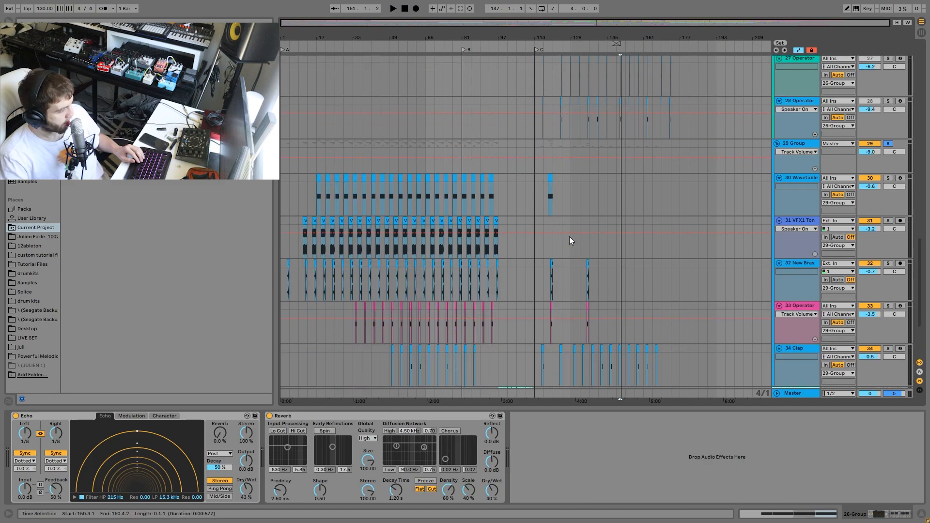
Solo the 30 Wavetable track, audition its clip at bar 119 and examine the synth's modulation matrix.
{"action": "left_click", "coordinate": [551, 186]}
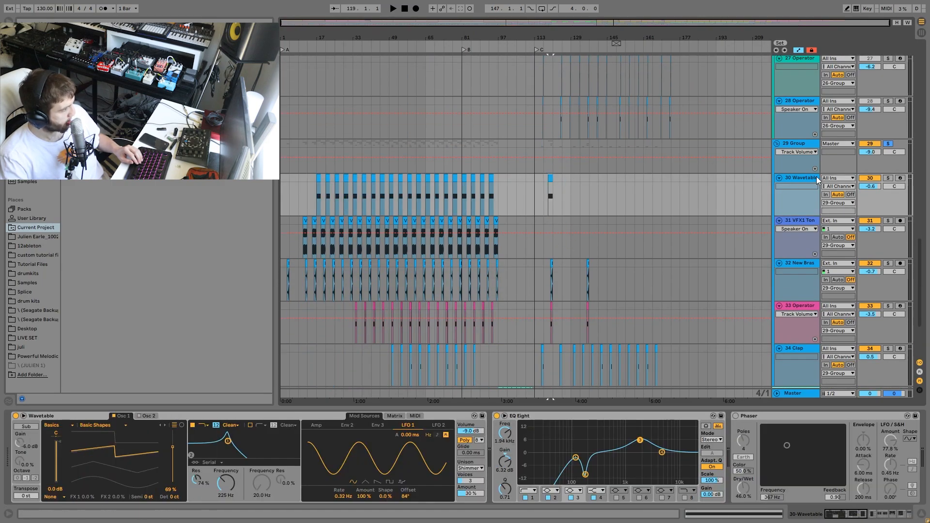
{"action": "left_click", "coordinate": [890, 179]}
{"action": "key", "text": "space"}
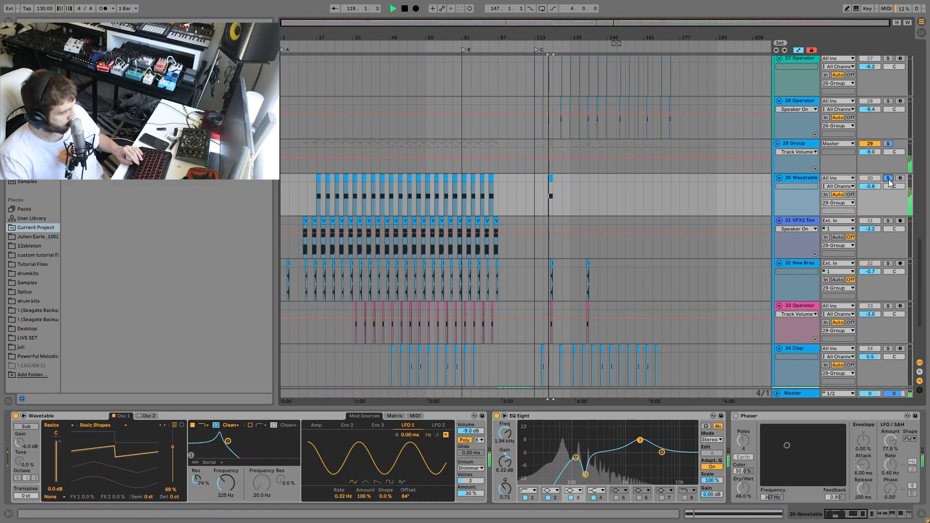
{"action": "left_click", "coordinate": [798, 179]}
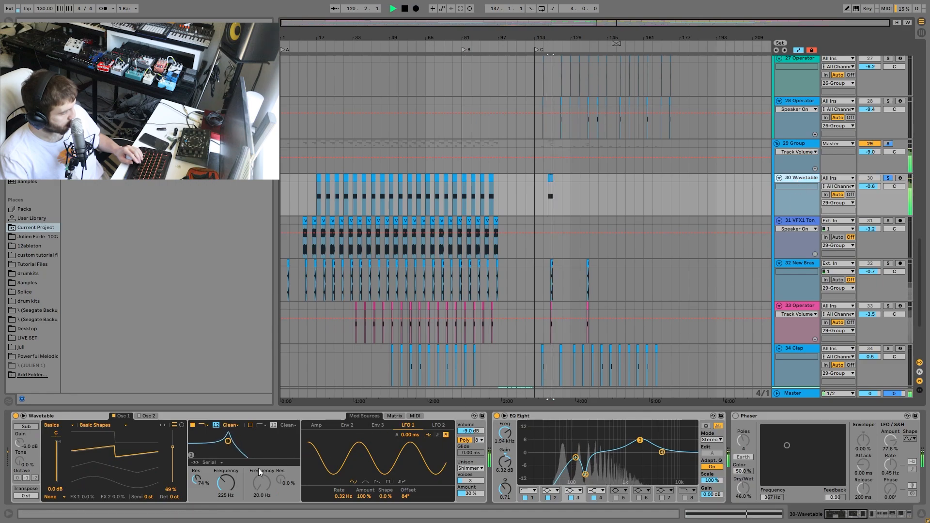
{"action": "key", "text": "space"}
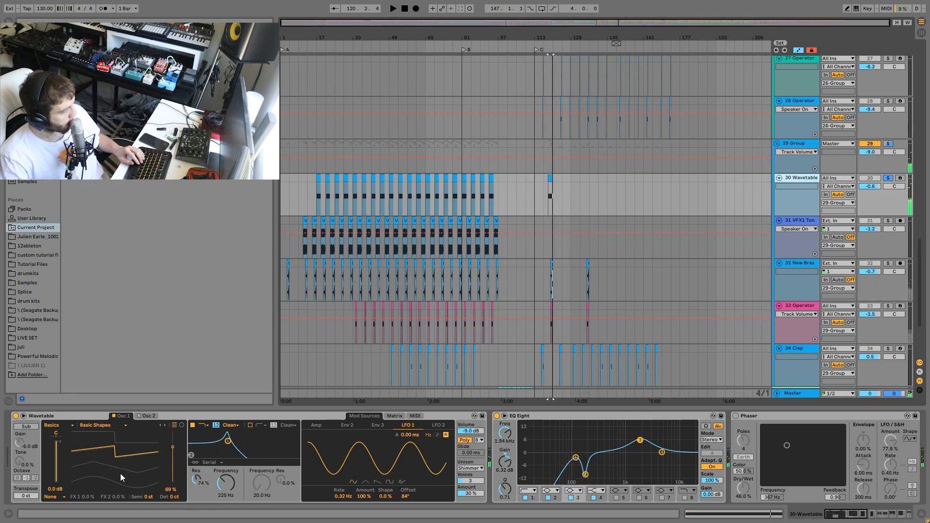
{"action": "left_click", "coordinate": [393, 416]}
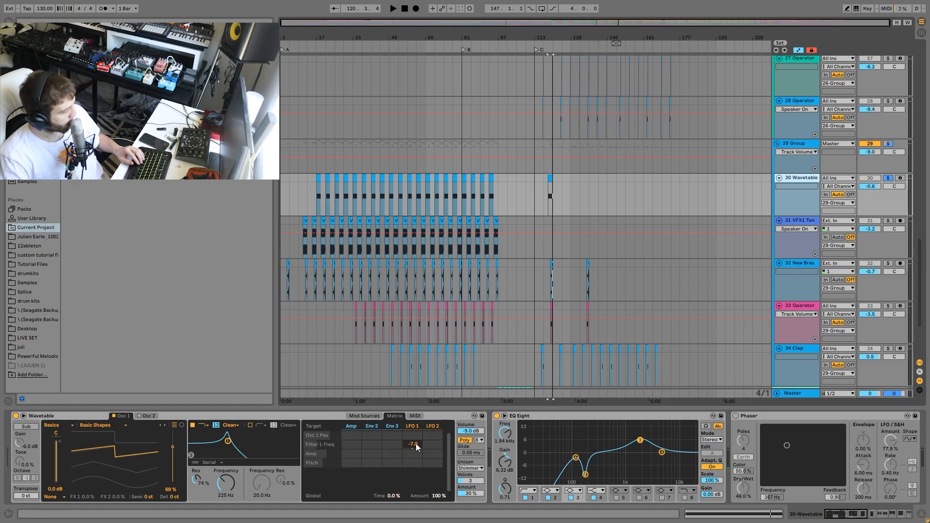
{"action": "key", "text": "space"}
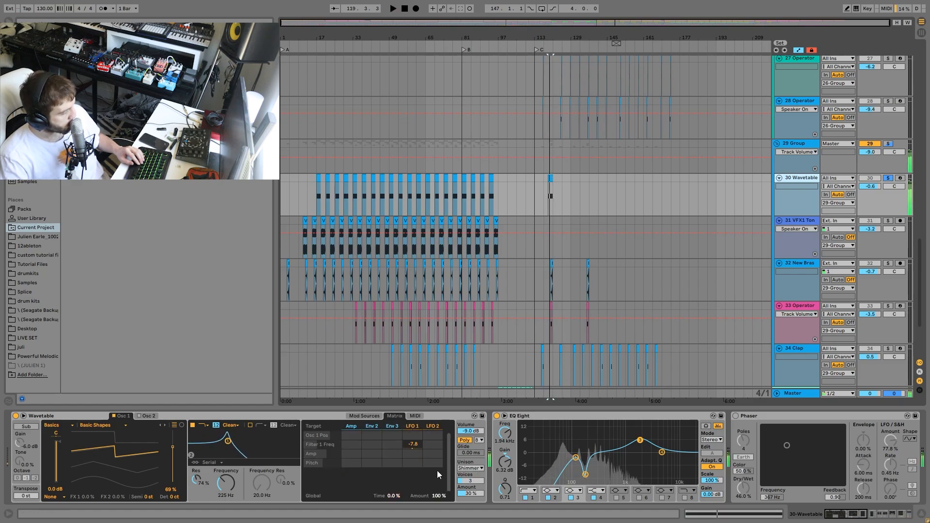
Delete the Phaser from the 30 Wavetable track's effects chain and replay the clip at bar 119.
{"action": "scroll", "coordinate": [437, 475], "scroll_direction": "right", "scroll_amount": 8}
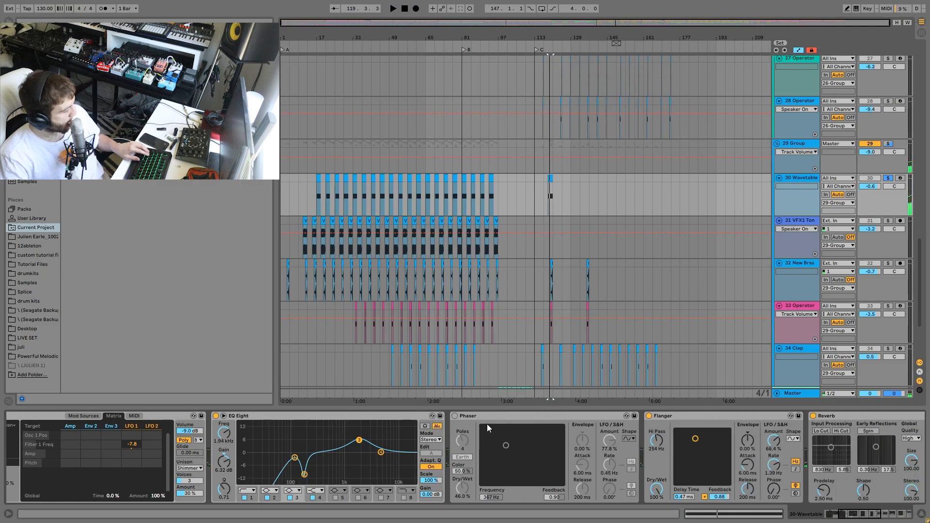
{"action": "left_click", "coordinate": [481, 418]}
{"action": "key", "text": "Delete"}
{"action": "scroll", "coordinate": [490, 455], "scroll_direction": "right", "scroll_amount": 3}
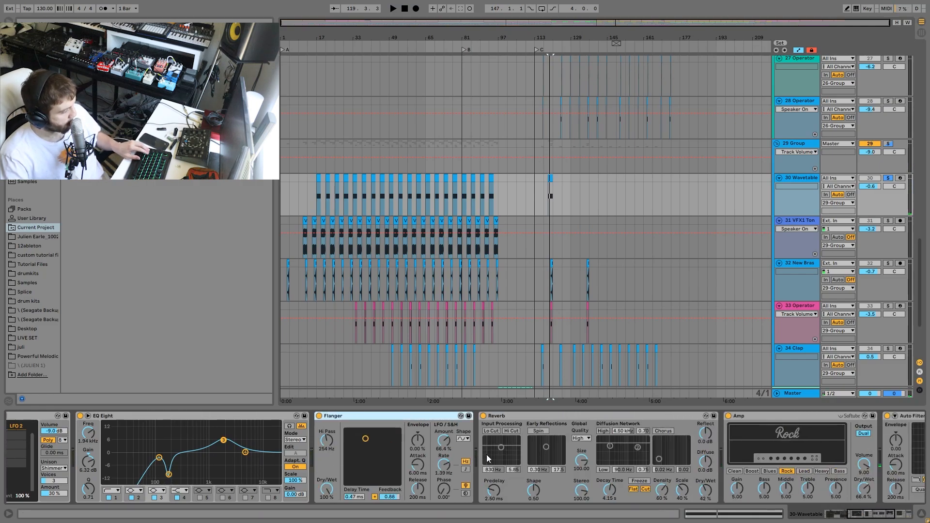
{"action": "scroll", "coordinate": [574, 471], "scroll_direction": "right", "scroll_amount": 6}
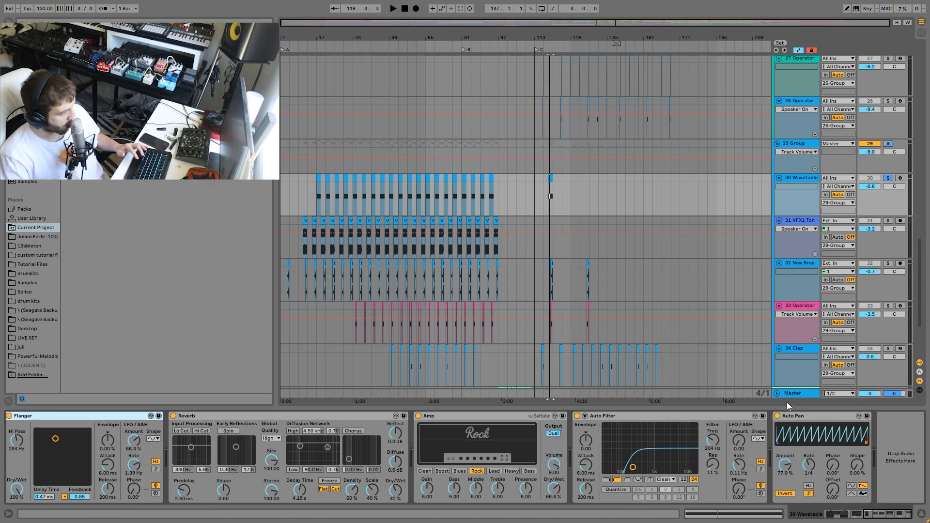
{"action": "key", "text": "space"}
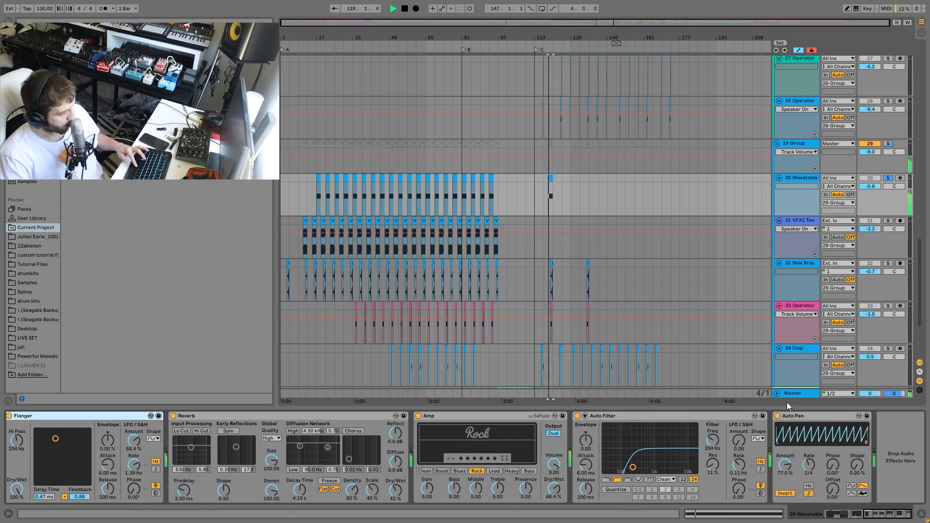
Solo the 31 VFX1 Ton track and audition its clips at bars 95 and 55.
{"action": "left_click", "coordinate": [887, 221]}
{"action": "left_click", "coordinate": [495, 221]}
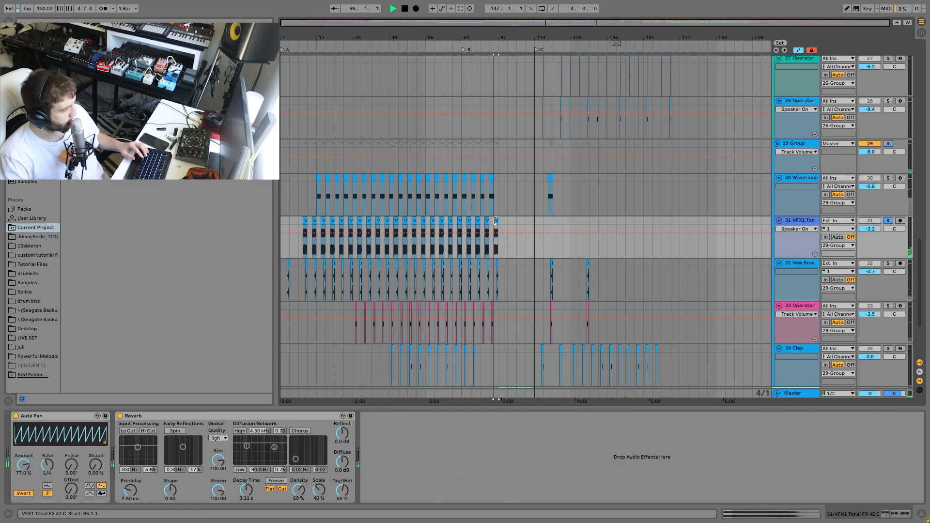
{"action": "left_click", "coordinate": [404, 221]}
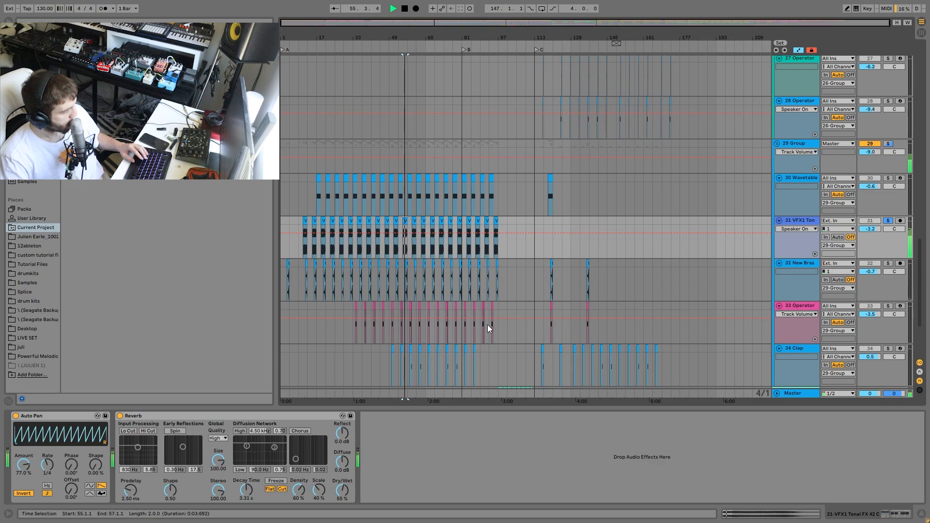
{"action": "key", "text": "space"}
Solo the 32 New Bras track and audition its clip at bar 56.
{"action": "left_click", "coordinate": [888, 263]}
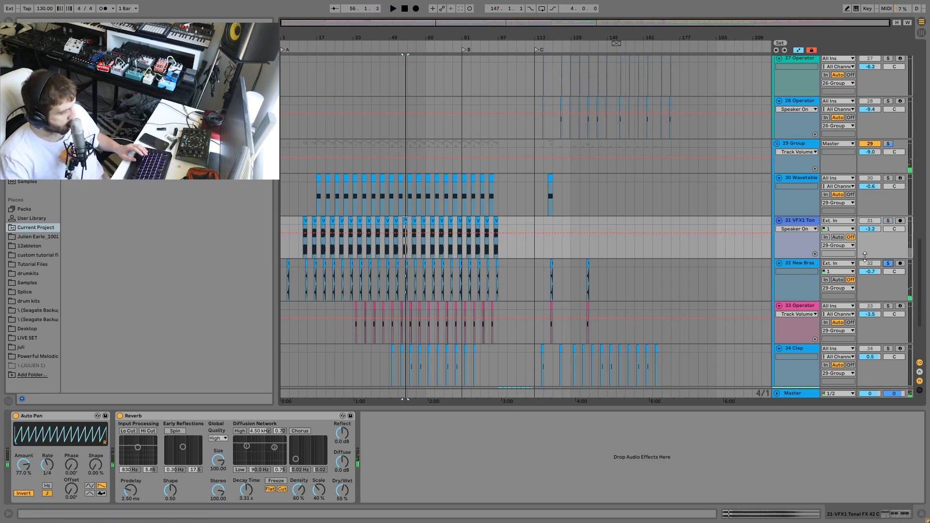
{"action": "left_click_drag", "start_coordinate": [426, 34], "coordinate": [429, 41]}
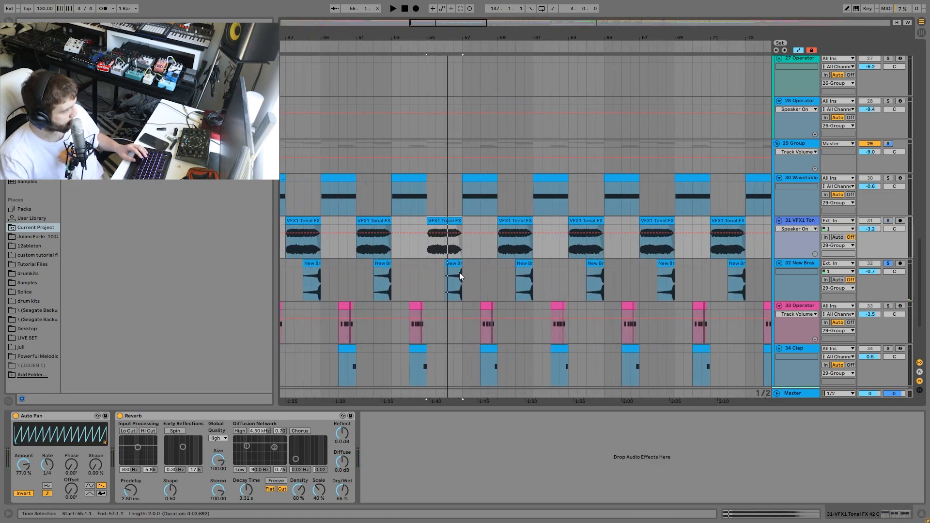
{"action": "left_click", "coordinate": [455, 264]}
{"action": "key", "text": "space"}
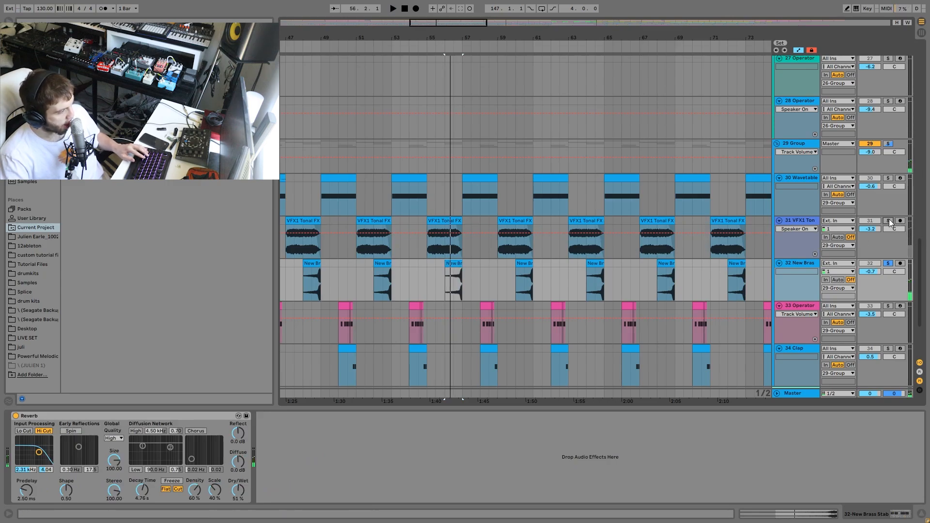
Add the 31 VFX1 Ton track to the solo and play it together with 32 New Bras from bar 56.
{"action": "left_click", "coordinate": [888, 220], "text": "ctrl"}
{"action": "key", "text": "space"}
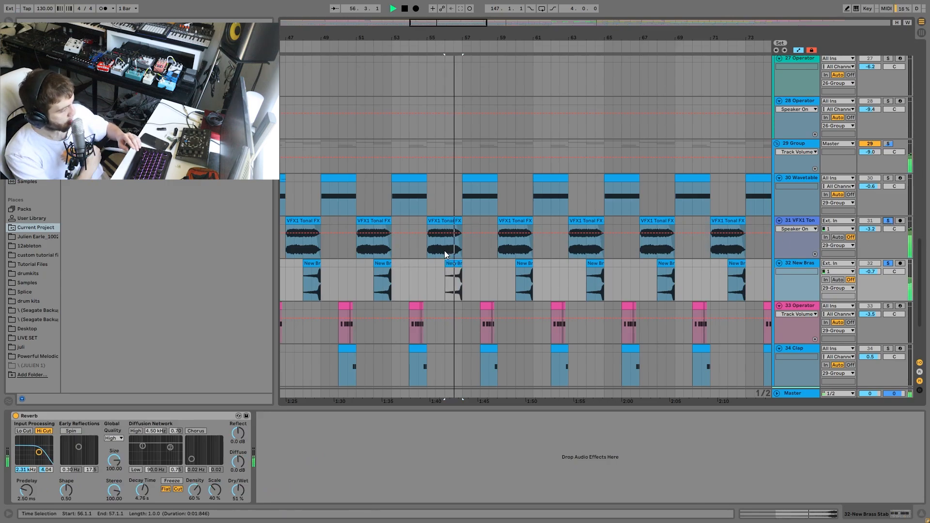
{"action": "key", "text": "space"}
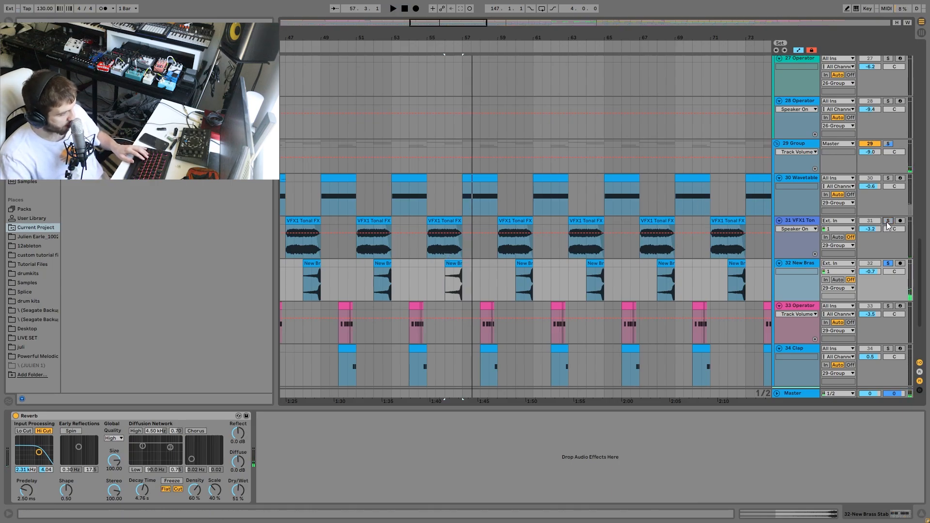
Replay the 32 New Bras clip alone, then solo the 33 Operator track and audition its clip at bar 58.
{"action": "key", "text": "space"}
{"action": "scroll", "coordinate": [677, 272], "scroll_direction": "down", "scroll_amount": 2}
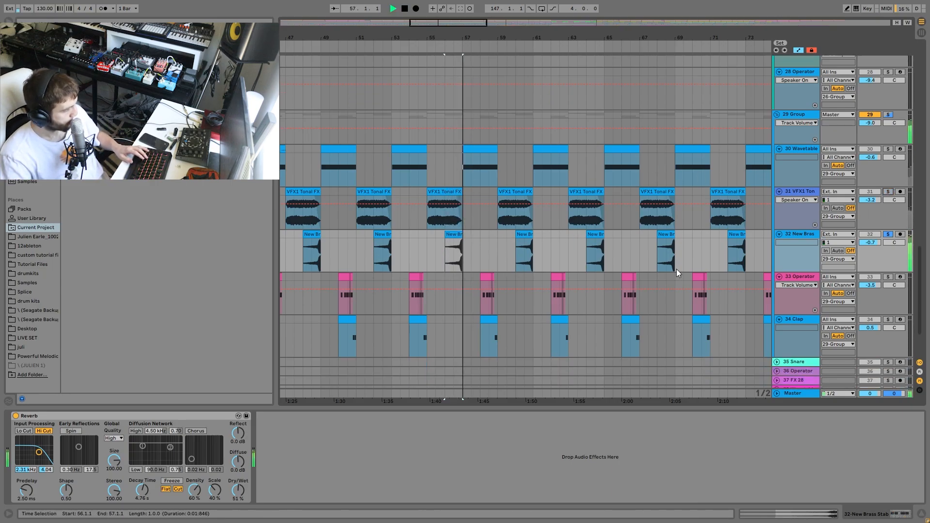
{"action": "scroll", "coordinate": [677, 273], "scroll_direction": "down", "scroll_amount": 3}
{"action": "key", "text": "space"}
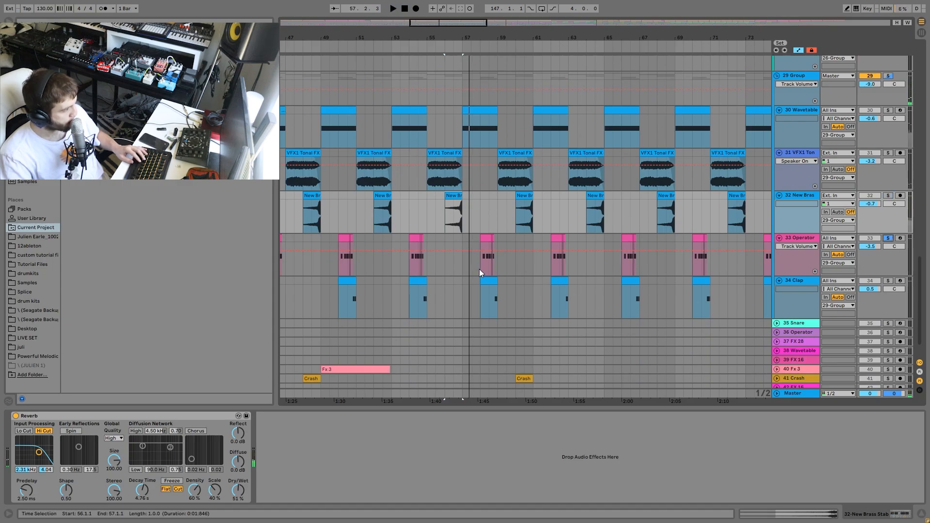
{"action": "left_click", "coordinate": [478, 269]}
{"action": "key", "text": "space"}
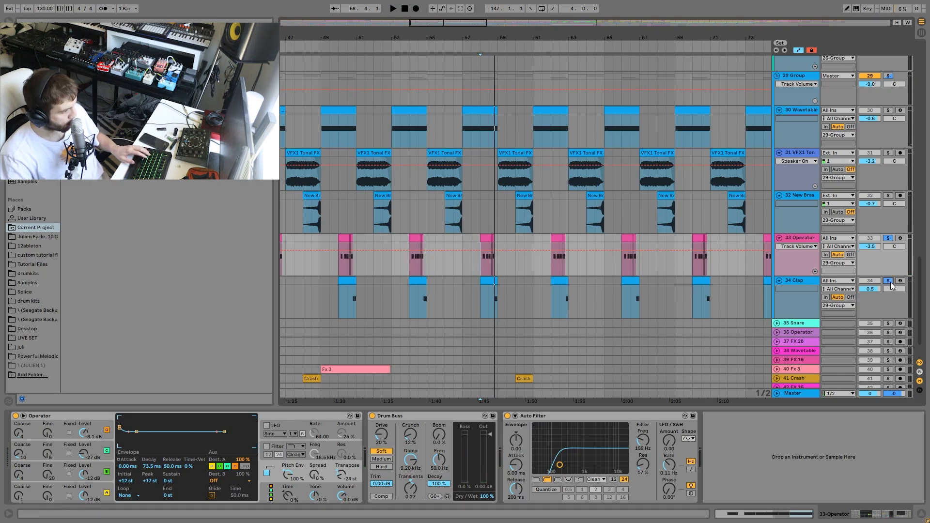
Play the 33 Operator and 34 Clap clips at bar 58 together with both tracks soloed.
{"action": "key", "text": "space"}
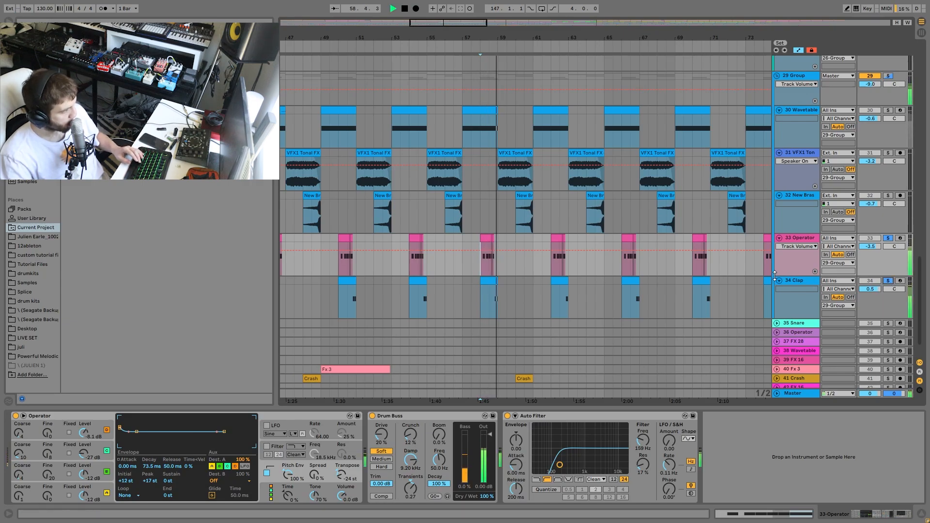
{"action": "key", "text": "space"}
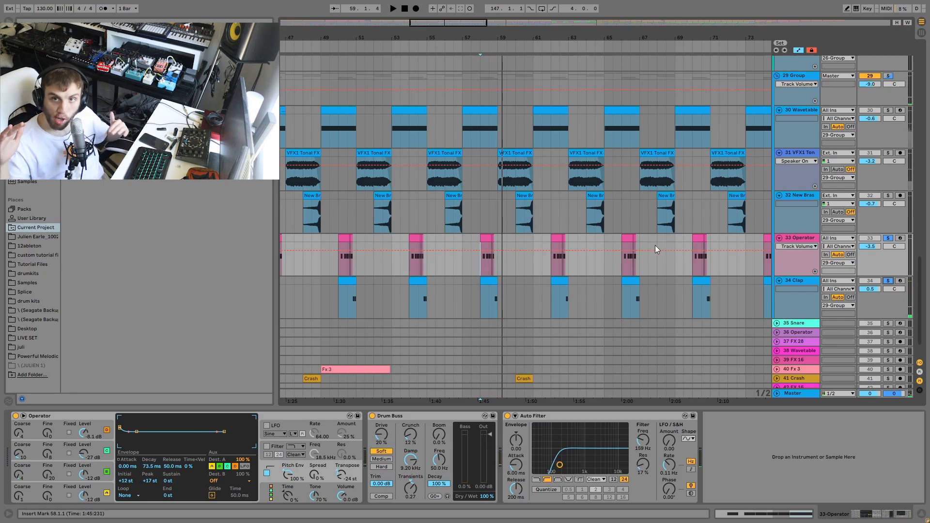
{"action": "scroll", "coordinate": [655, 246], "scroll_direction": "down", "scroll_amount": 2}
{"action": "key", "text": "space"}
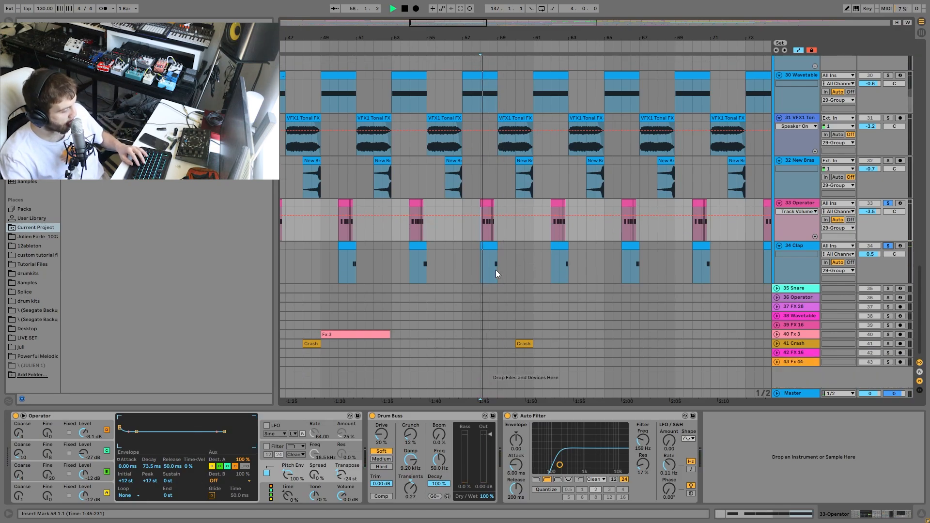
{"action": "key", "text": "space"}
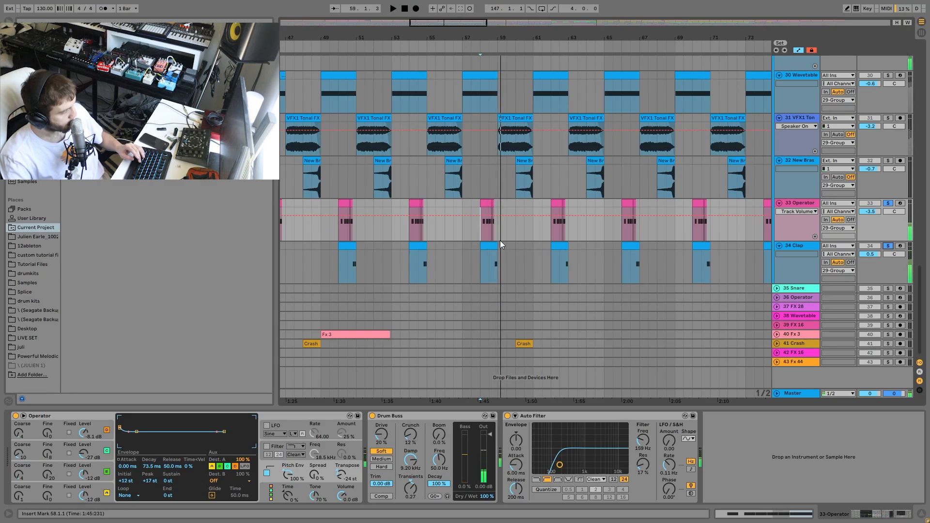
Solo the 31 VFX1 Ton and 32 New Bras tracks together and play them from bar 60.
{"action": "left_click_drag", "start_coordinate": [545, 37], "coordinate": [541, 21]}
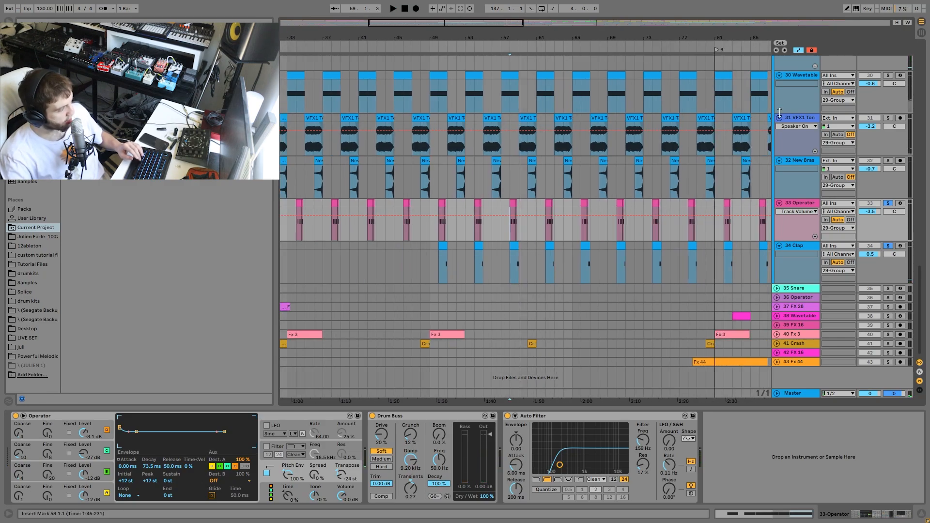
{"action": "left_click", "coordinate": [789, 160]}
{"action": "left_click", "coordinate": [800, 118]}
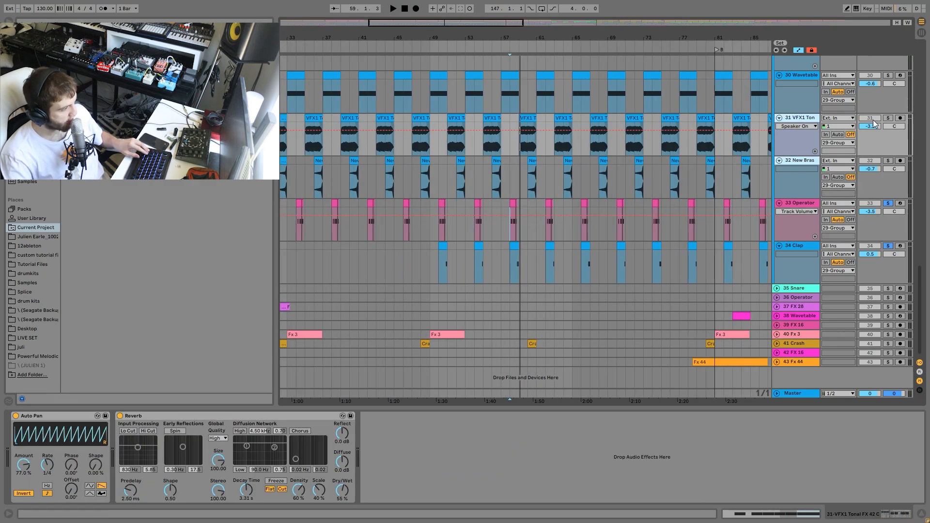
{"action": "left_click", "coordinate": [888, 119]}
{"action": "key", "text": "space"}
{"action": "key", "text": "space"}
{"action": "left_click", "coordinate": [532, 145]}
{"action": "key", "text": "space"}
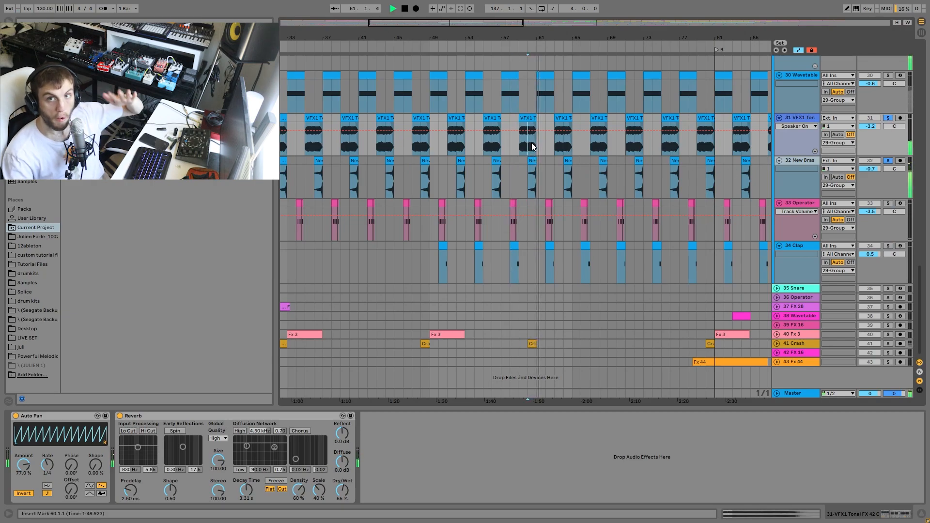
{"action": "key", "text": "space"}
Turn off the solo on the 29 Group and its tracks.
{"action": "scroll", "coordinate": [795, 243], "scroll_direction": "up", "scroll_amount": 5}
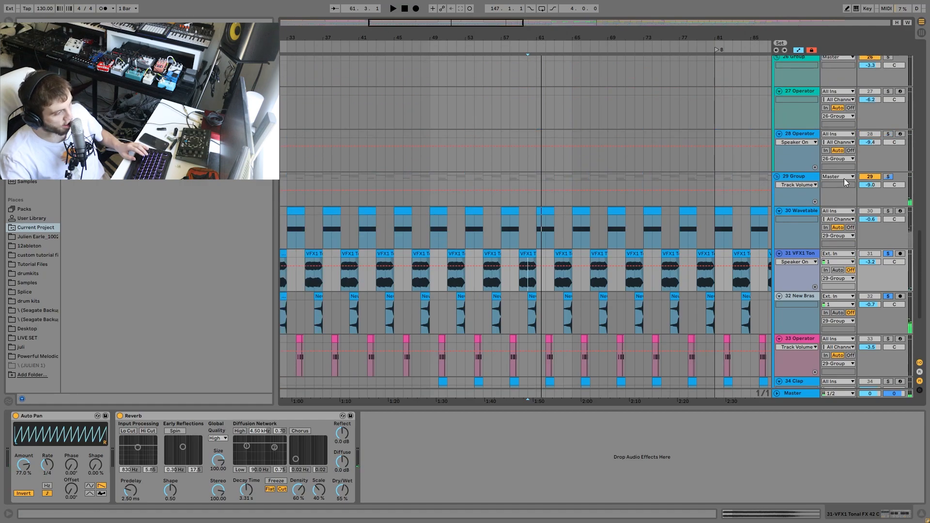
{"action": "left_click", "coordinate": [889, 178]}
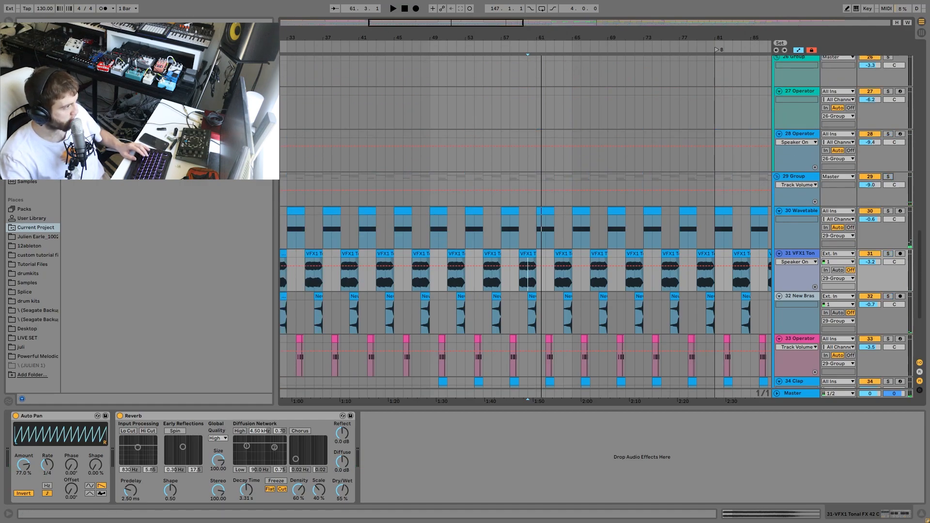
Look at the 26 Group's devices, then display the 29 Group's Auto Filter frequency automation.
{"action": "left_click_drag", "start_coordinate": [542, 37], "coordinate": [440, 39]}
{"action": "scroll", "coordinate": [585, 190], "scroll_direction": "down", "scroll_amount": 3}
{"action": "scroll", "coordinate": [585, 190], "scroll_direction": "down", "scroll_amount": 2}
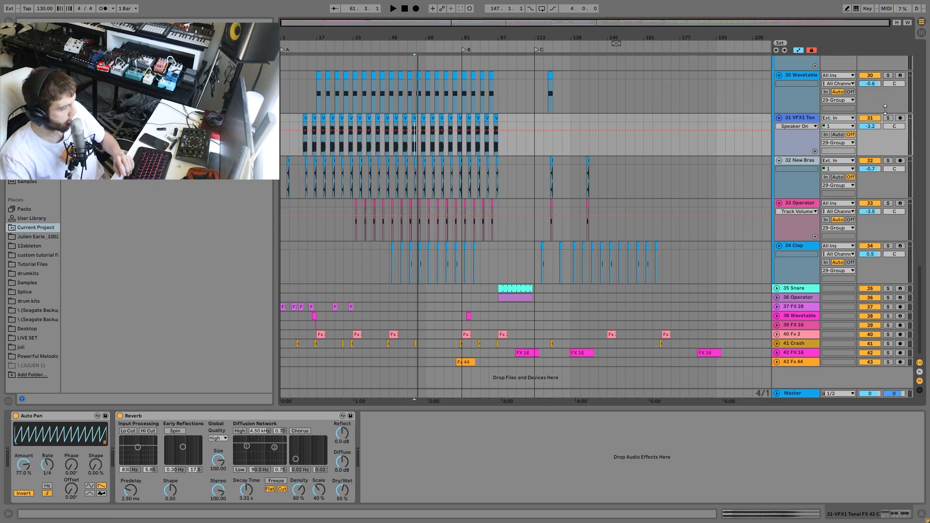
{"action": "scroll", "coordinate": [786, 104], "scroll_direction": "up", "scroll_amount": 8}
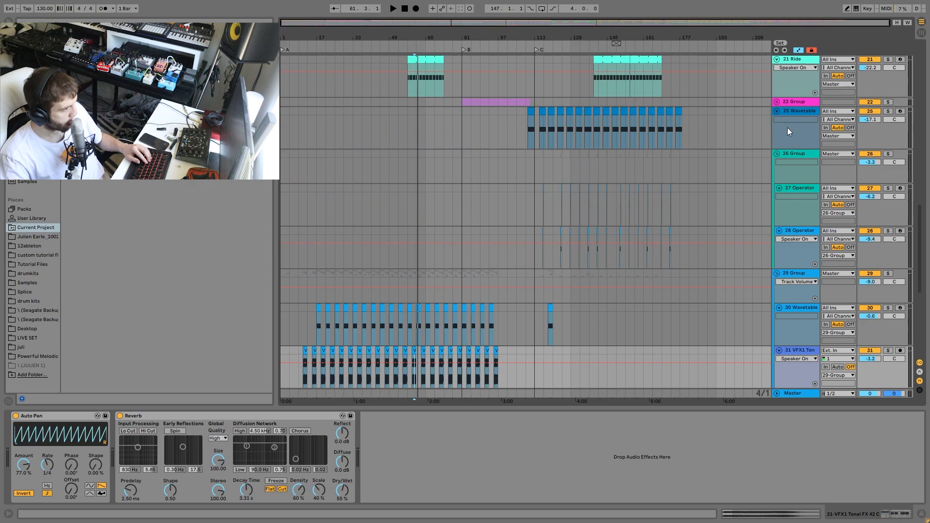
{"action": "left_click", "coordinate": [789, 155]}
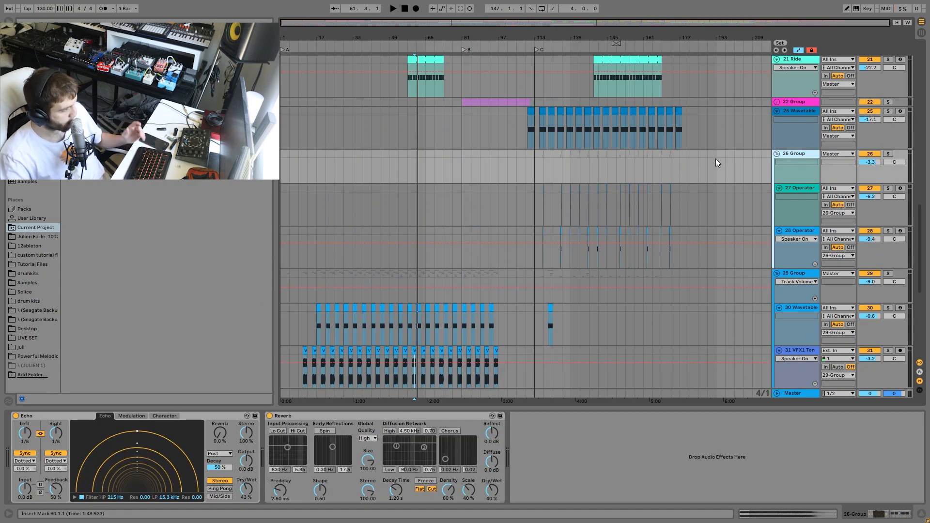
{"action": "left_click", "coordinate": [797, 275]}
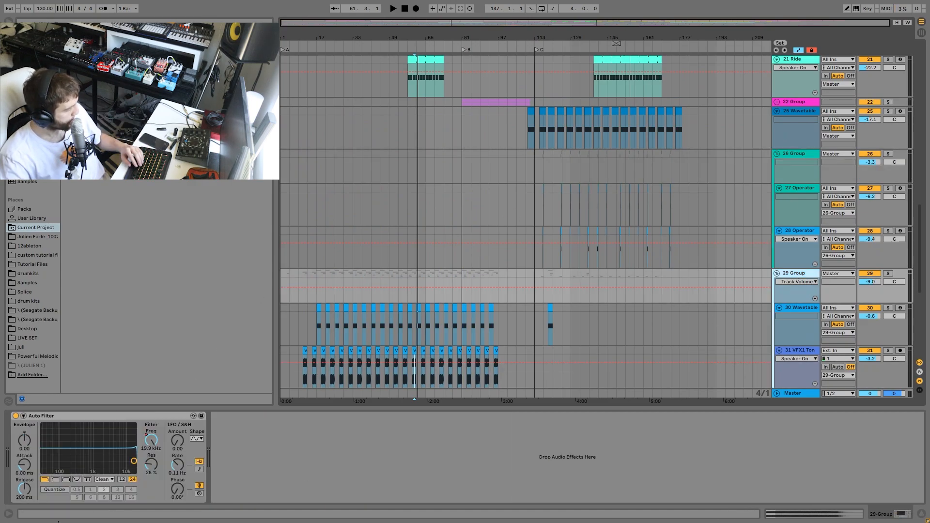
{"action": "left_click", "coordinate": [146, 448]}
{"action": "right_click", "coordinate": [146, 448]}
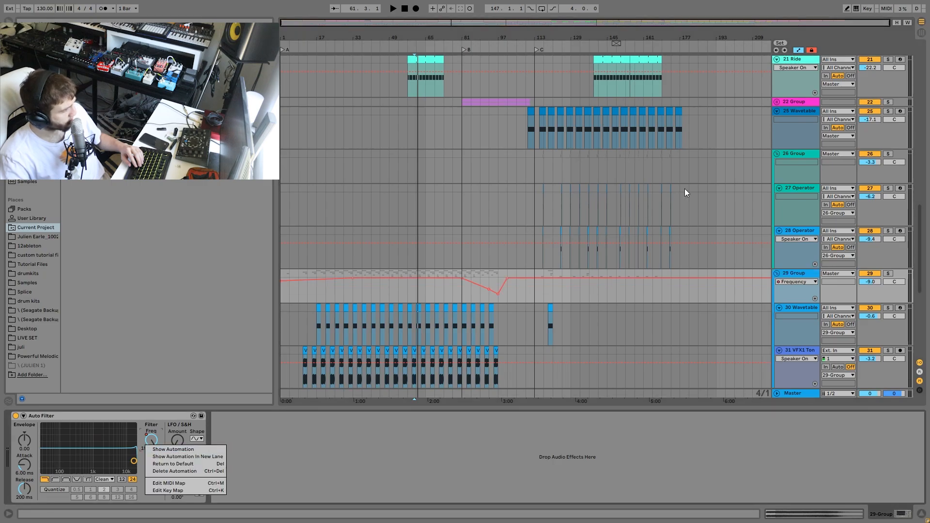
Fold the 26 Group, the 25 Wavetable track and the 29 Group.
{"action": "left_click", "coordinate": [777, 154]}
{"action": "left_click", "coordinate": [777, 154]}
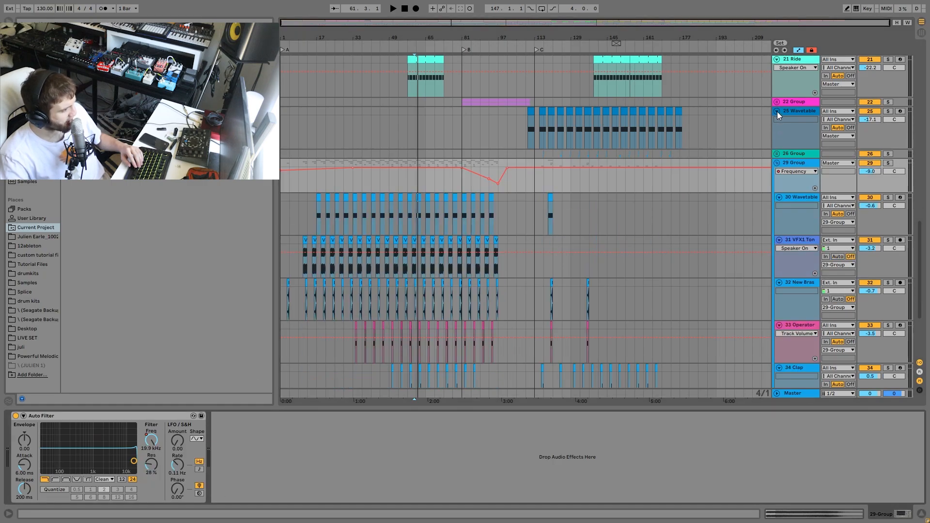
{"action": "left_click", "coordinate": [778, 112]}
{"action": "left_click", "coordinate": [776, 130]}
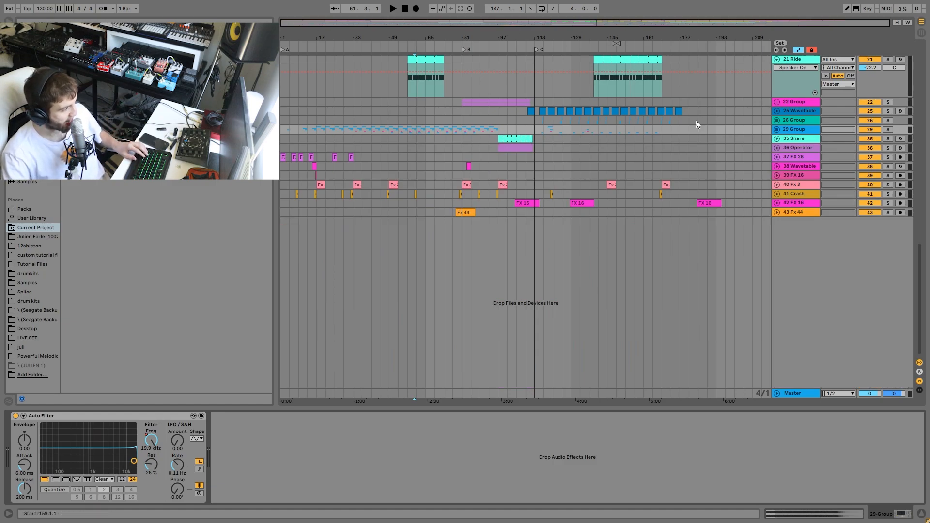
Play from the 25 Wavetable clip at bar 143 while briefly deactivating and reactivating the 25 Wavetable, 26 Group and 29 Group tracks.
{"action": "left_click", "coordinate": [607, 111]}
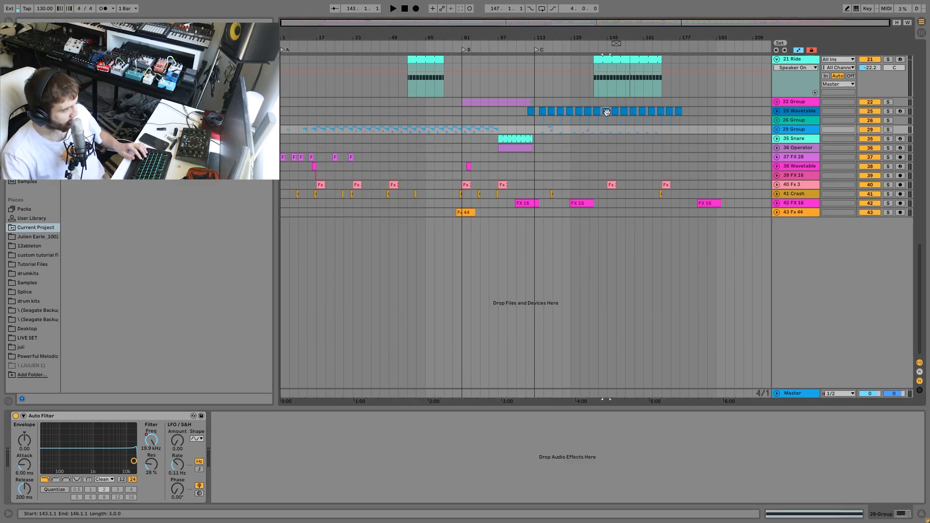
{"action": "key", "text": "space"}
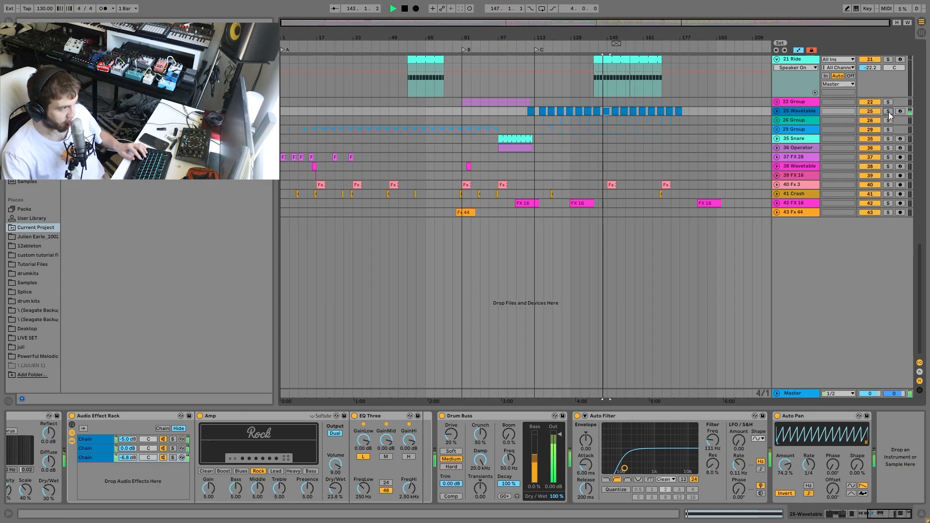
{"action": "left_click", "coordinate": [871, 129]}
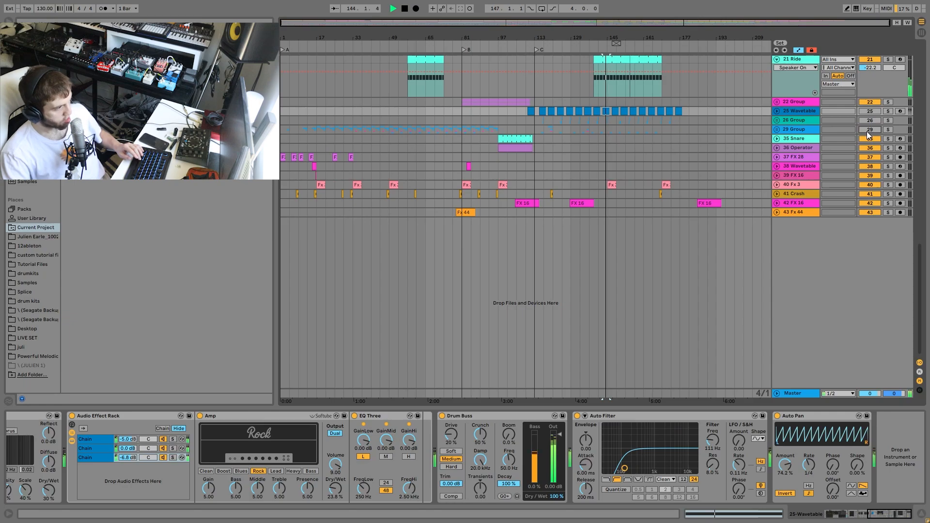
{"action": "left_click", "coordinate": [870, 130]}
Play the arrangement from bar 65 on the 29 Group, then stop playback.
{"action": "left_click", "coordinate": [606, 129]}
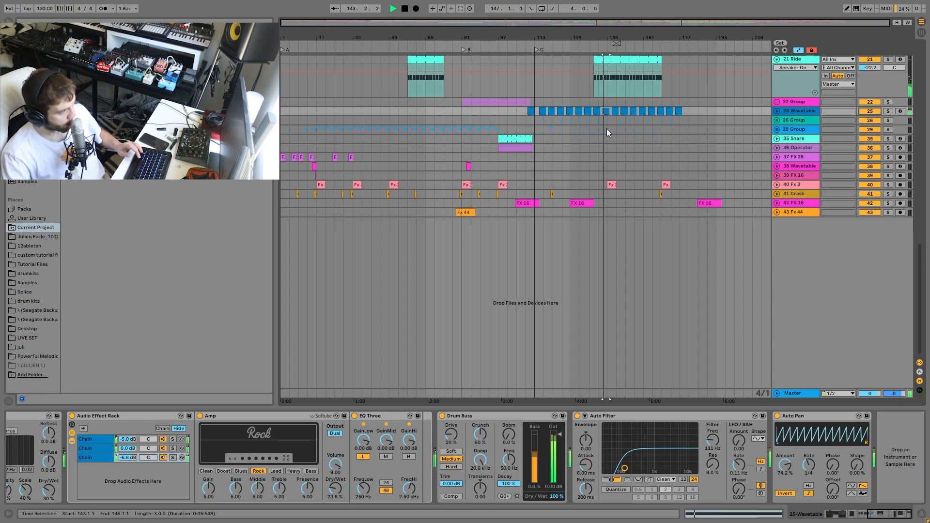
{"action": "left_click", "coordinate": [423, 129]}
{"action": "key", "text": "space"}
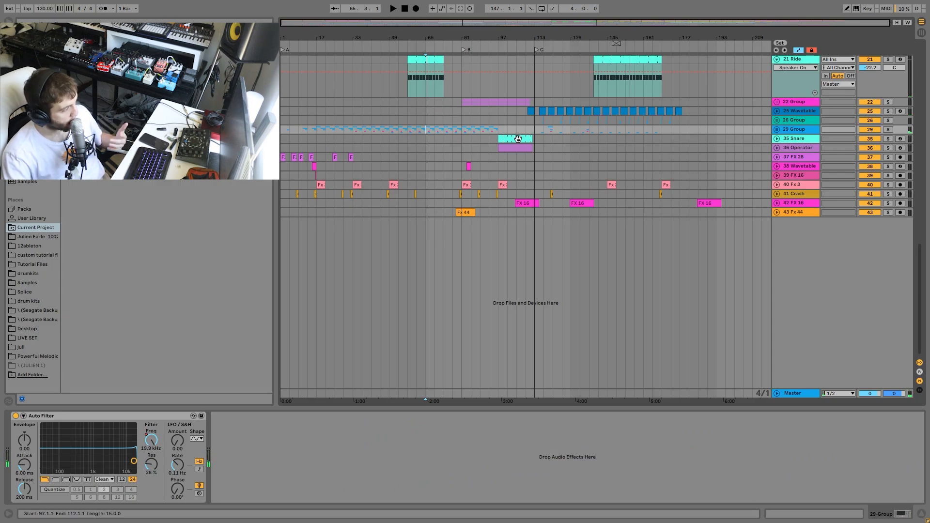
Select the tracks from 35 Snare through 43 Fx 44 and unfold them all together.
{"action": "left_click", "coordinate": [802, 138]}
{"action": "left_click", "coordinate": [803, 213], "text": "shift"}
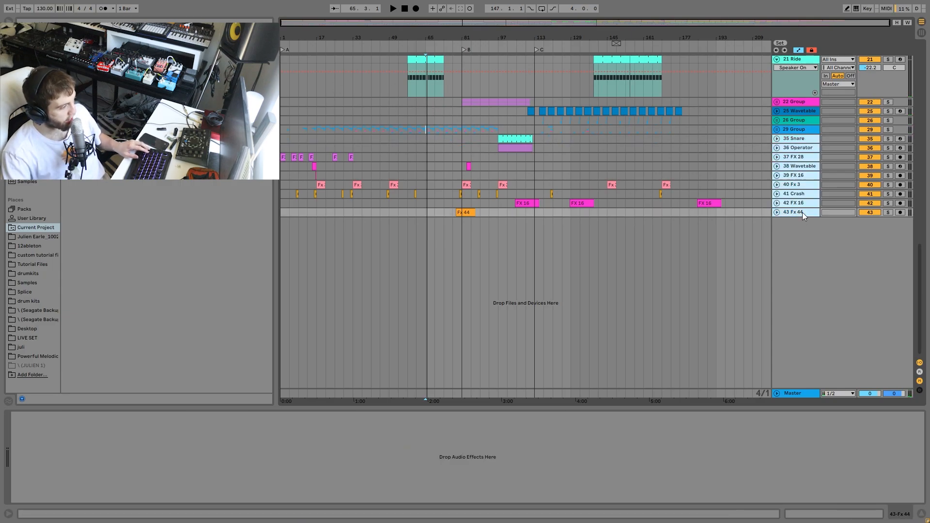
{"action": "scroll", "coordinate": [804, 218], "scroll_direction": "up", "scroll_amount": 5}
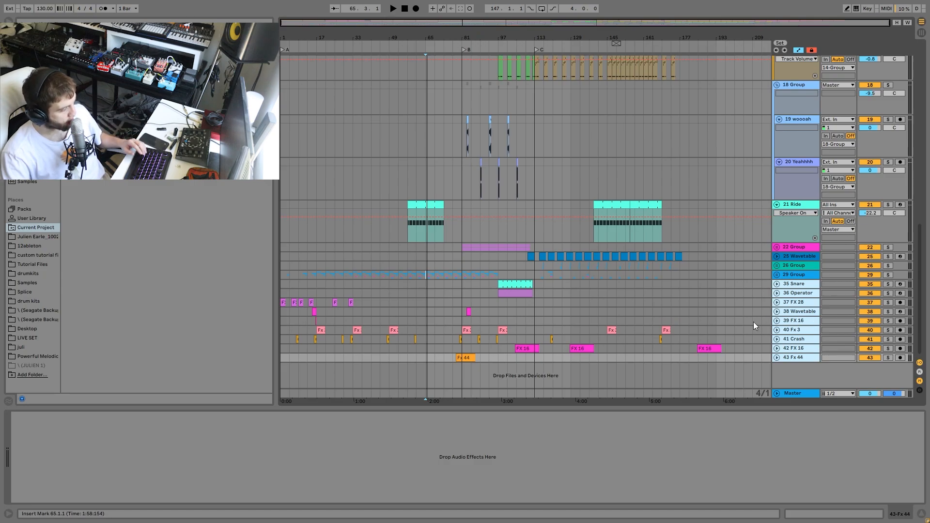
{"action": "left_click", "coordinate": [776, 358]}
{"action": "scroll", "coordinate": [499, 268], "scroll_direction": "up", "scroll_amount": 5}
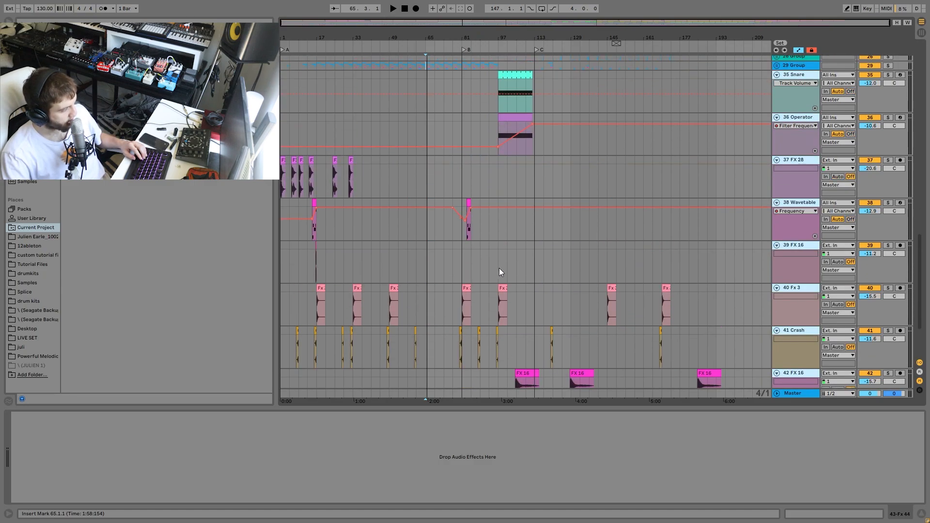
Solo the 35 Snare track and play it from bar 105, then show its Utility gain automation.
{"action": "left_click", "coordinate": [517, 164]}
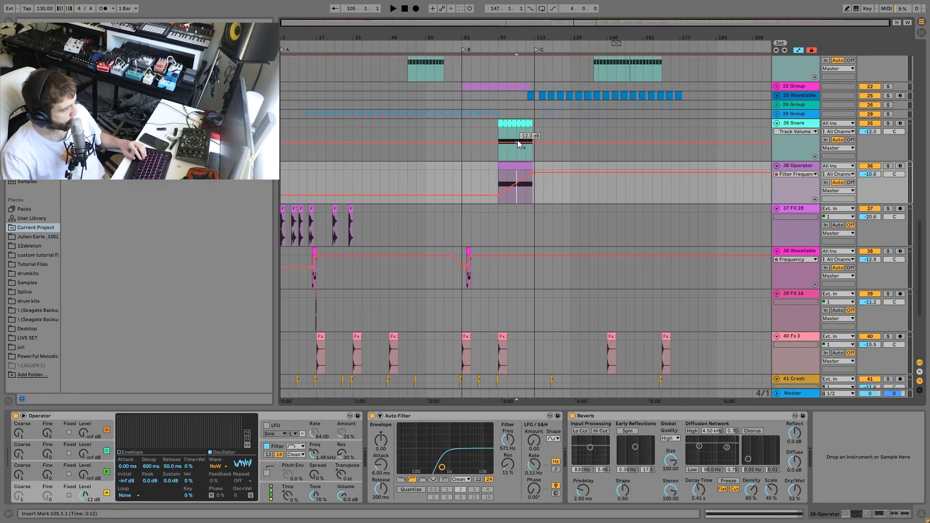
{"action": "left_click", "coordinate": [518, 140]}
{"action": "key", "text": "space"}
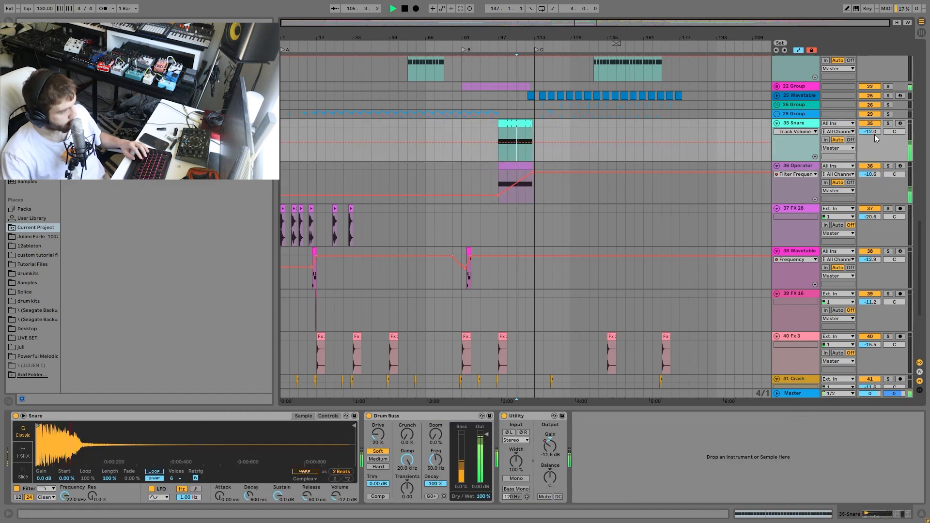
{"action": "left_click", "coordinate": [888, 123]}
{"action": "key", "text": "space"}
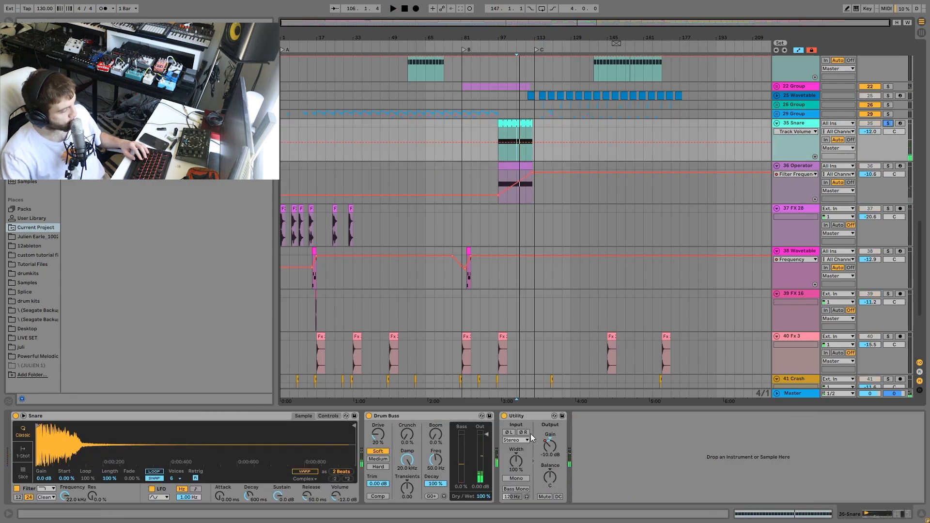
{"action": "right_click", "coordinate": [557, 447]}
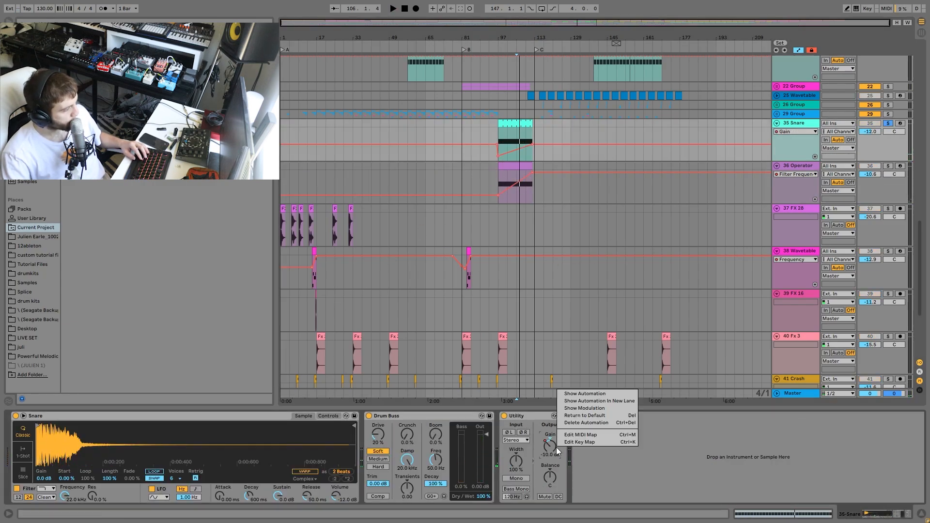
{"action": "left_click", "coordinate": [585, 394]}
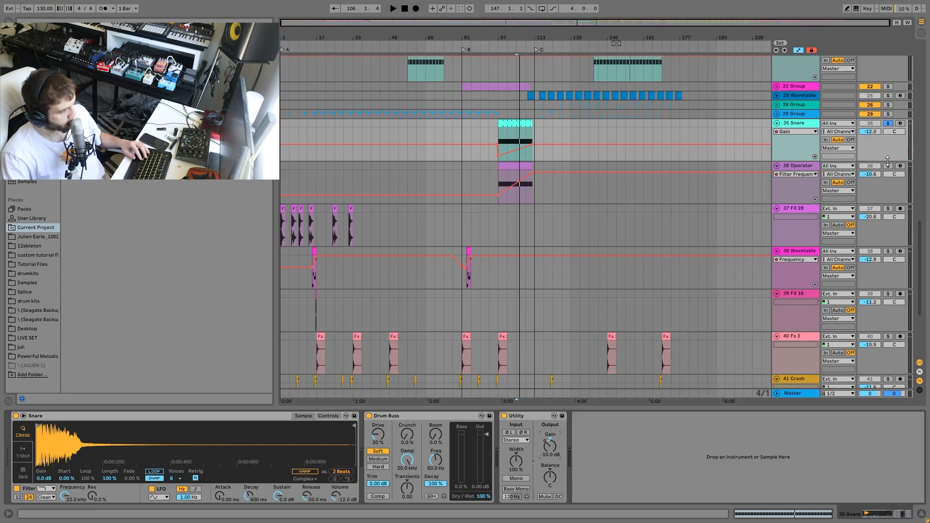
Play the 36 Operator track soloed from bar 105 while checking its filter frequency and Reverb, then unsolo it.
{"action": "key", "text": "space"}
{"action": "left_click", "coordinate": [806, 169]}
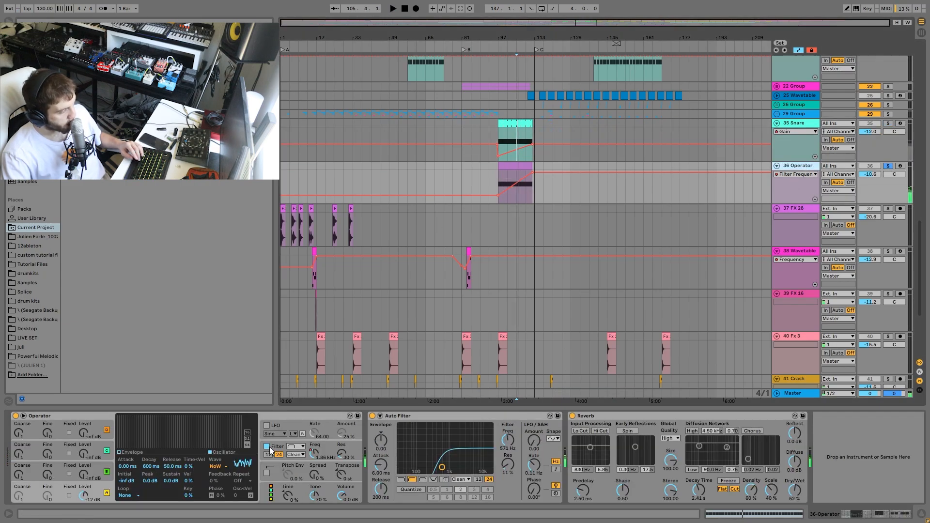
{"action": "right_click", "coordinate": [313, 452]}
{"action": "left_click", "coordinate": [814, 488]}
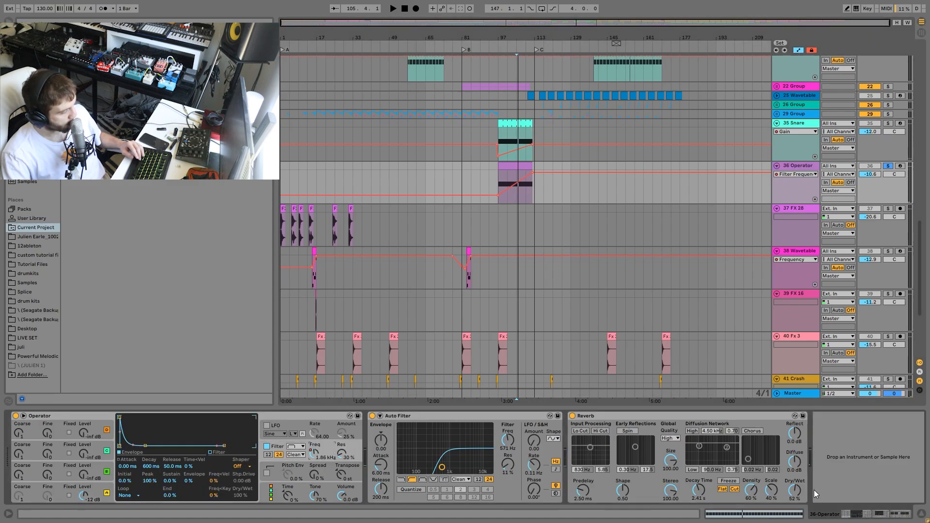
{"action": "key", "text": "space"}
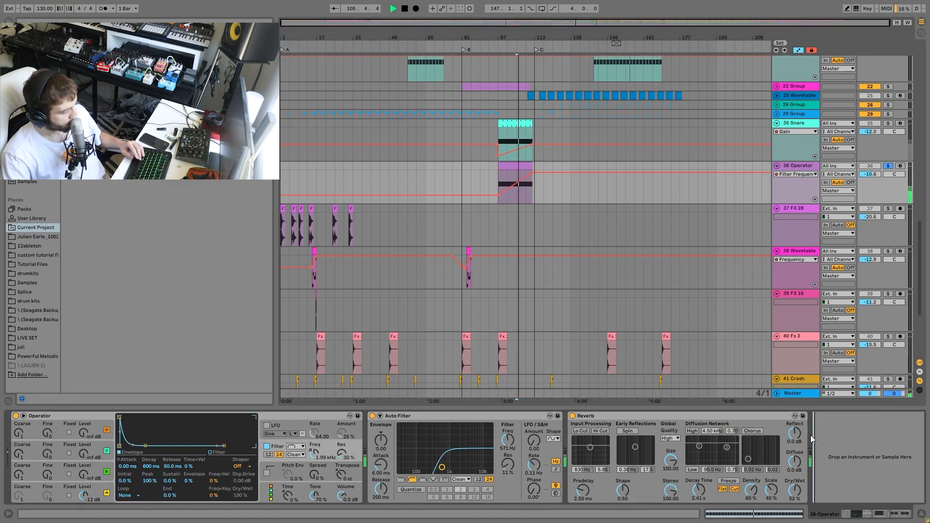
{"action": "left_click", "coordinate": [767, 419]}
{"action": "left_click", "coordinate": [887, 167]}
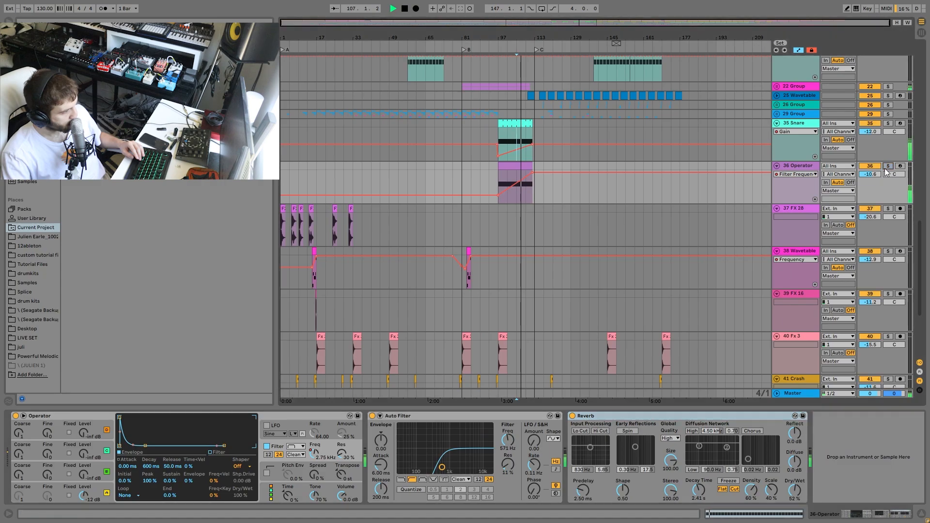
Fold the 36 Operator and 35 Snare tracks and stop playback.
{"action": "left_click", "coordinate": [776, 166]}
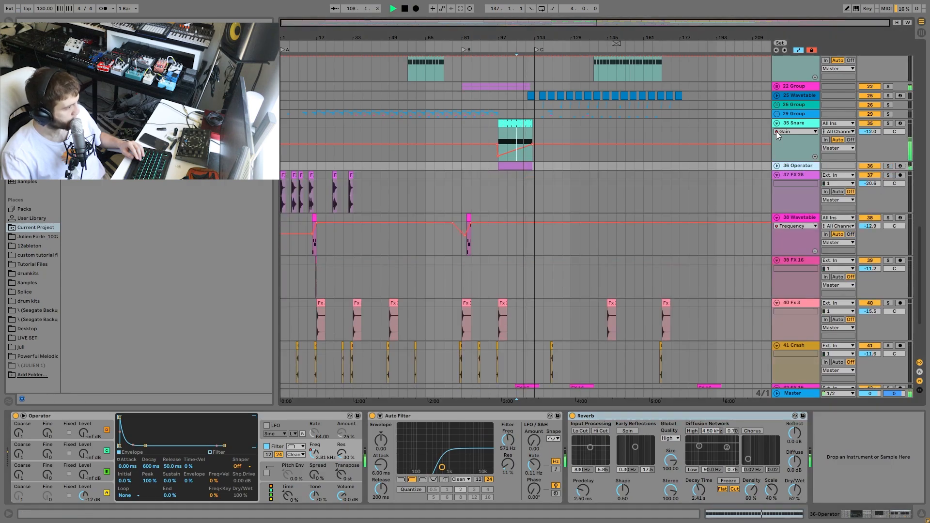
{"action": "left_click", "coordinate": [777, 123]}
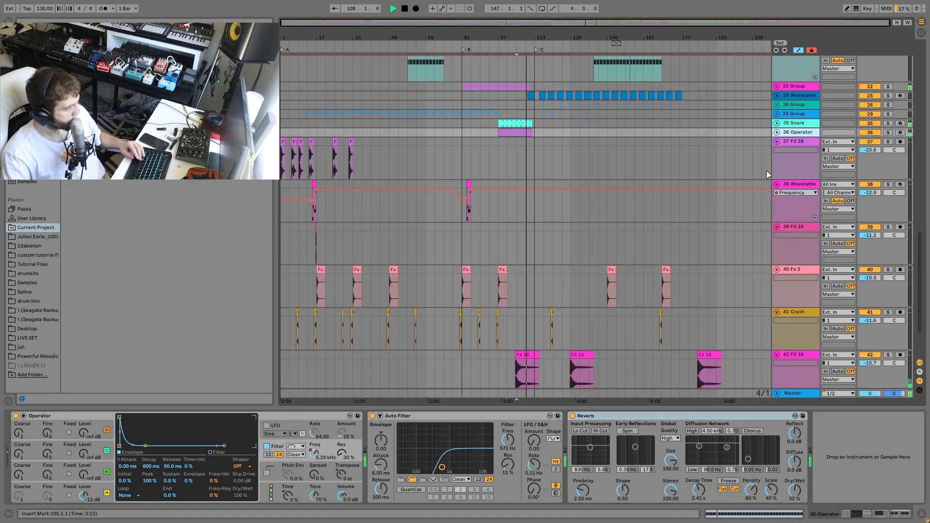
{"action": "key", "text": "space"}
Solo the 38 Wavetable track and play its clip at bar 83.
{"action": "left_click", "coordinate": [469, 185]}
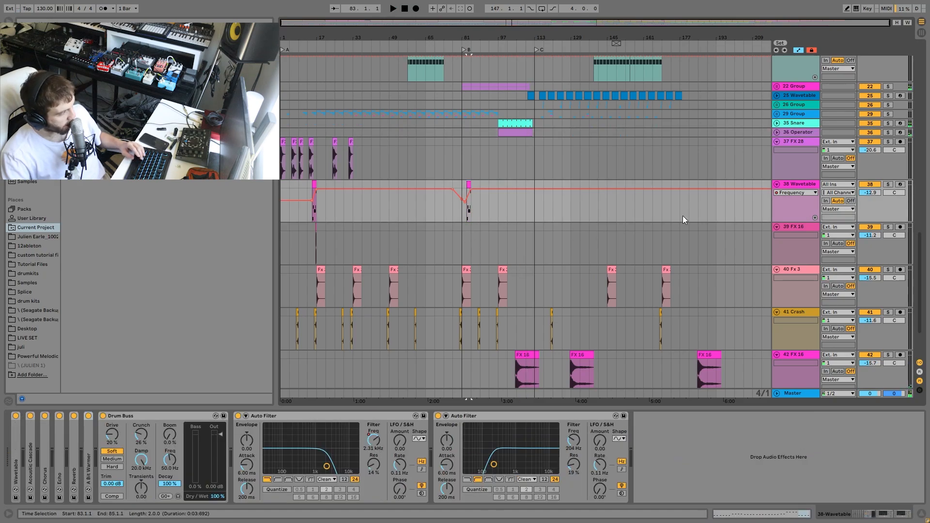
{"action": "left_click", "coordinate": [893, 185]}
{"action": "key", "text": "space"}
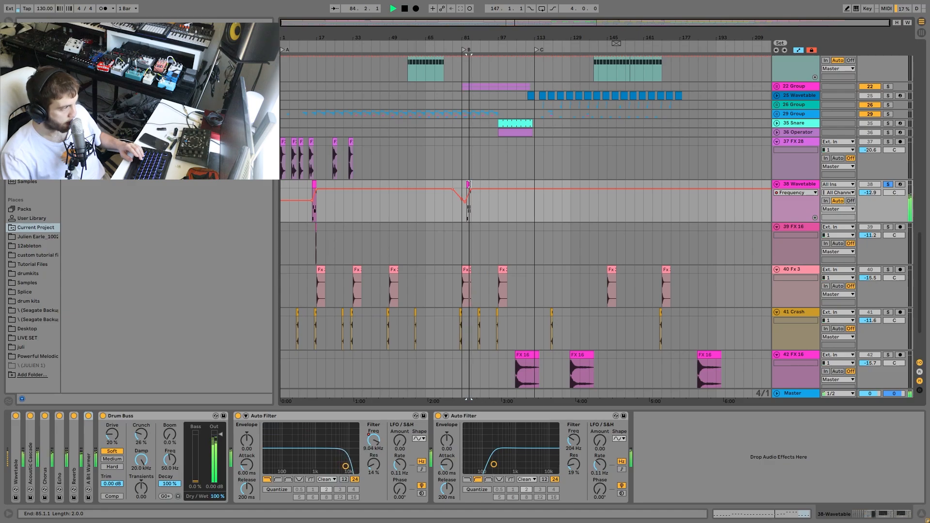
Open the 38 Wavetable clip at bar 83 and examine its repeated-note melody by selecting the note groups in order.
{"action": "double_click", "coordinate": [469, 184]}
{"action": "scroll", "coordinate": [640, 334], "scroll_direction": "up", "scroll_amount": 2}
{"action": "key", "text": "space"}
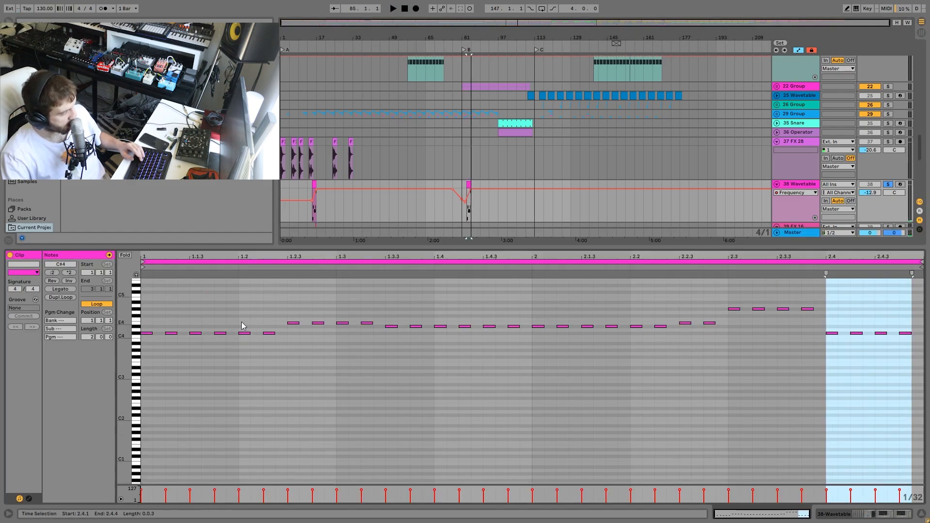
{"action": "left_click", "coordinate": [269, 333]}
{"action": "left_click", "coordinate": [294, 323]}
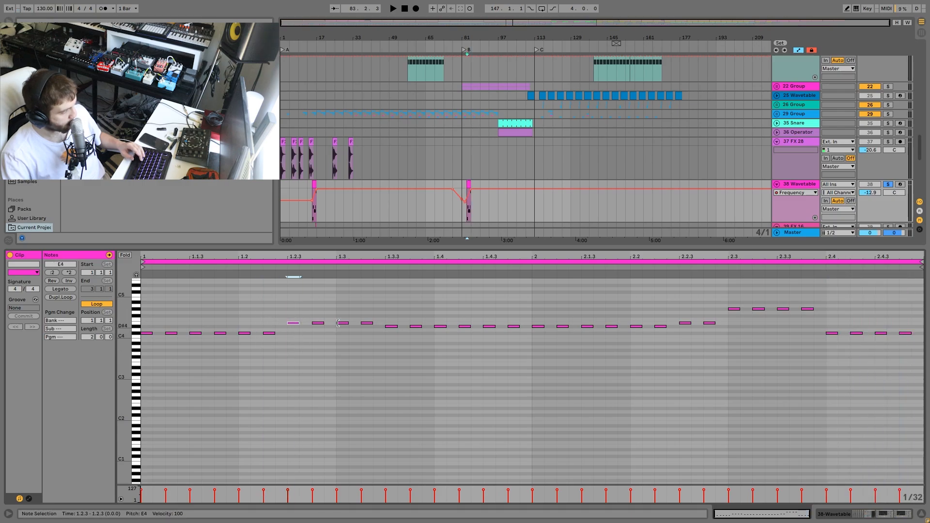
{"action": "left_click_drag", "start_coordinate": [386, 306], "coordinate": [447, 330]}
{"action": "left_click_drag", "start_coordinate": [755, 347], "coordinate": [727, 297]}
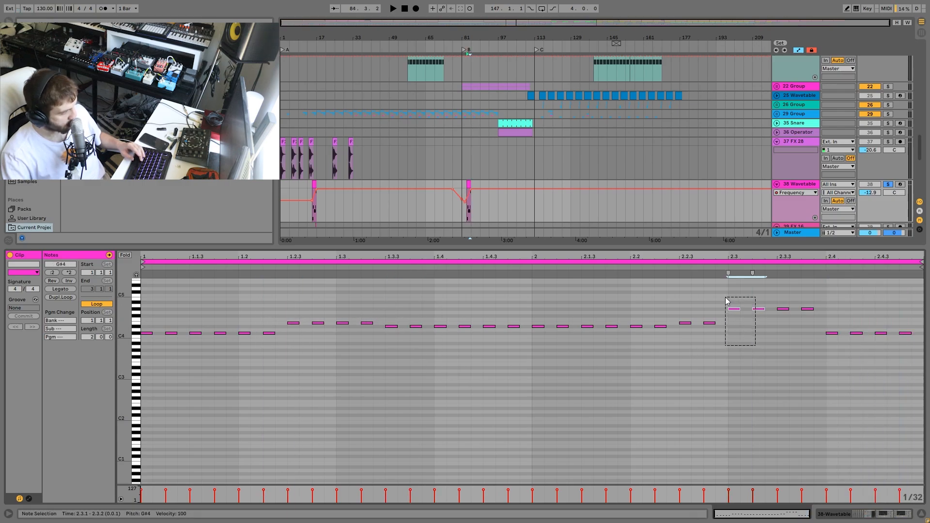
{"action": "left_click", "coordinate": [826, 314]}
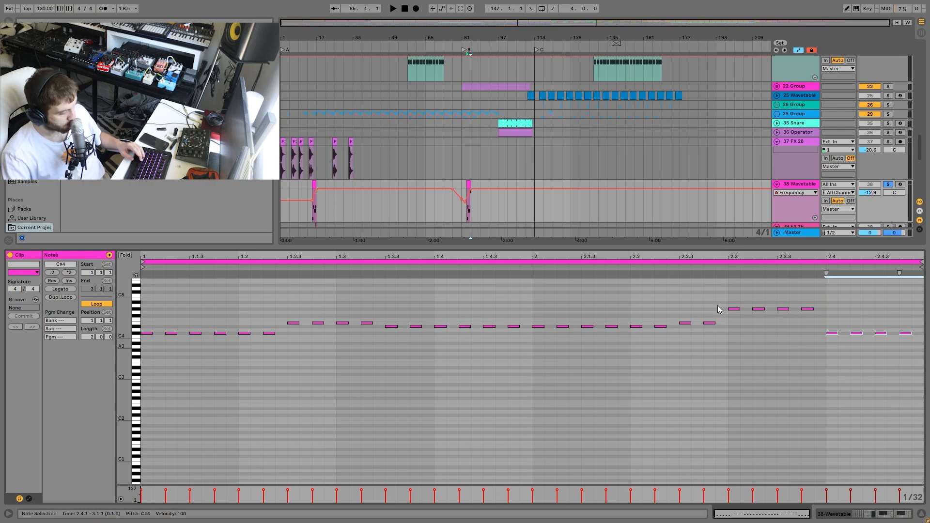
Unsolo the 38 Wavetable track during playback, bring back its device view and play its earlier clip at bar 15.
{"action": "key", "text": "space"}
{"action": "left_click", "coordinate": [891, 185]}
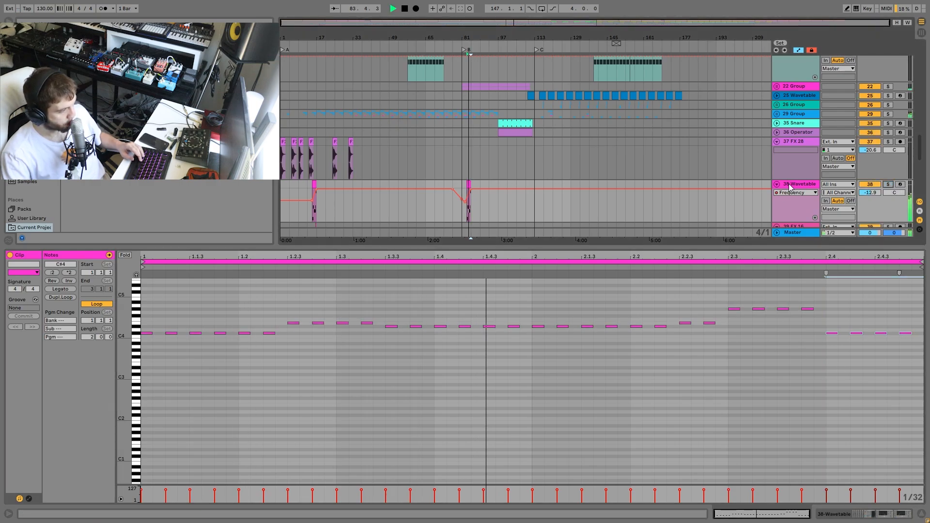
{"action": "double_click", "coordinate": [790, 185]}
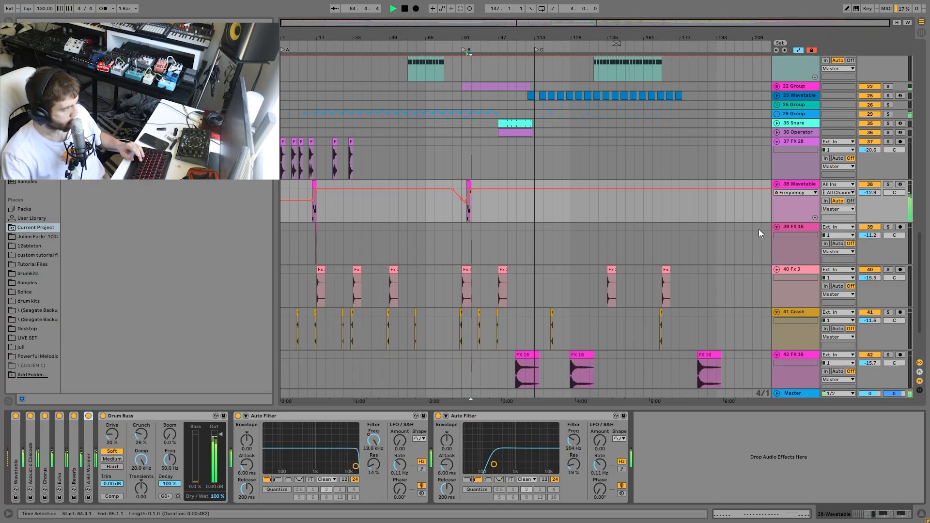
{"action": "left_click", "coordinate": [313, 193]}
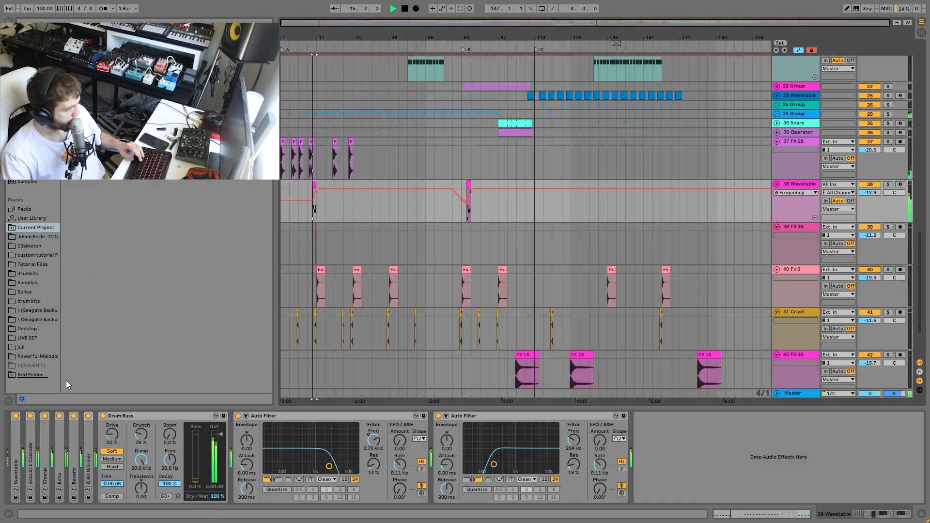
Stop playback and unfold the Wavetable, Acoustic Cascade, Chorus and Echo devices on the 38 Wavetable track.
{"action": "double_click", "coordinate": [14, 444]}
{"action": "key", "text": "space"}
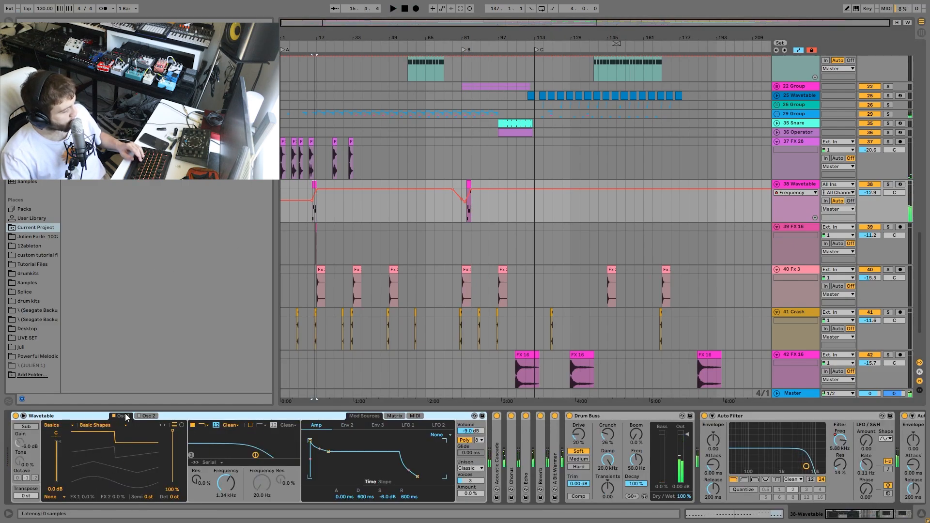
{"action": "left_click", "coordinate": [501, 458]}
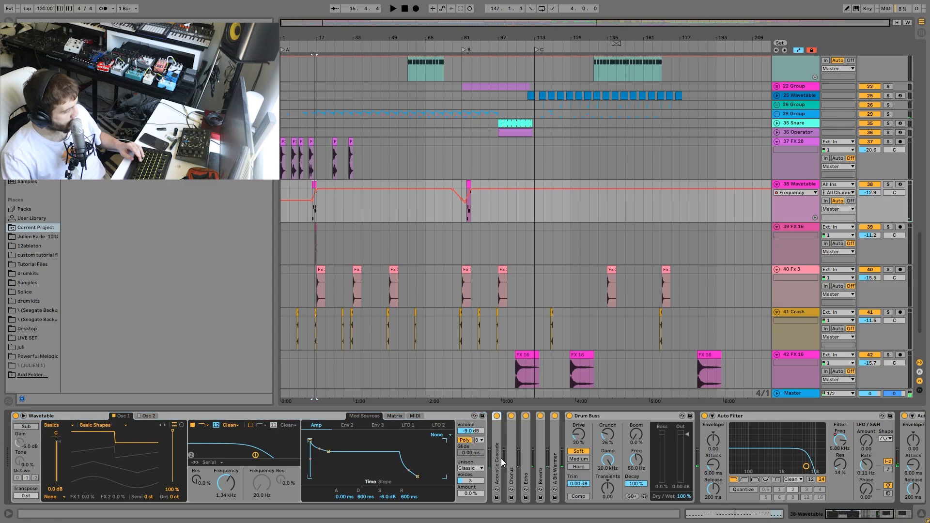
{"action": "double_click", "coordinate": [502, 456]}
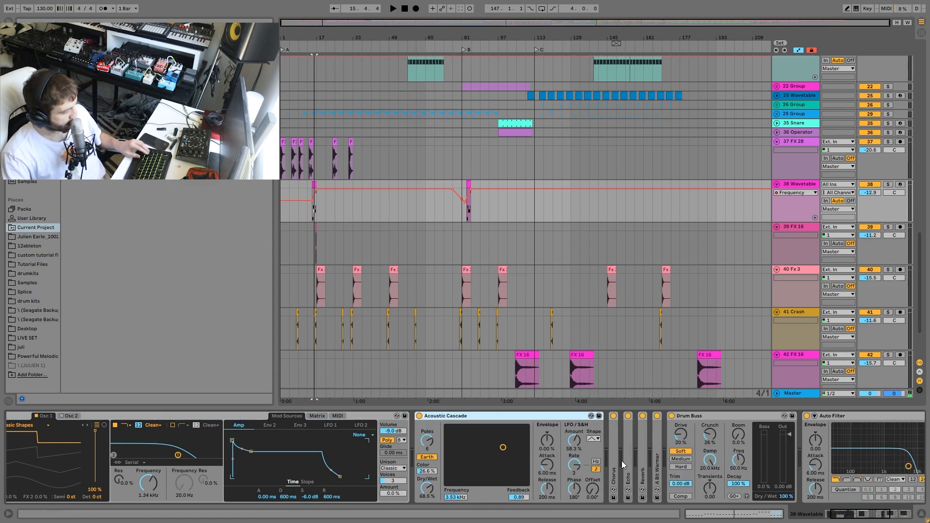
{"action": "double_click", "coordinate": [615, 461]}
{"action": "double_click", "coordinate": [764, 467]}
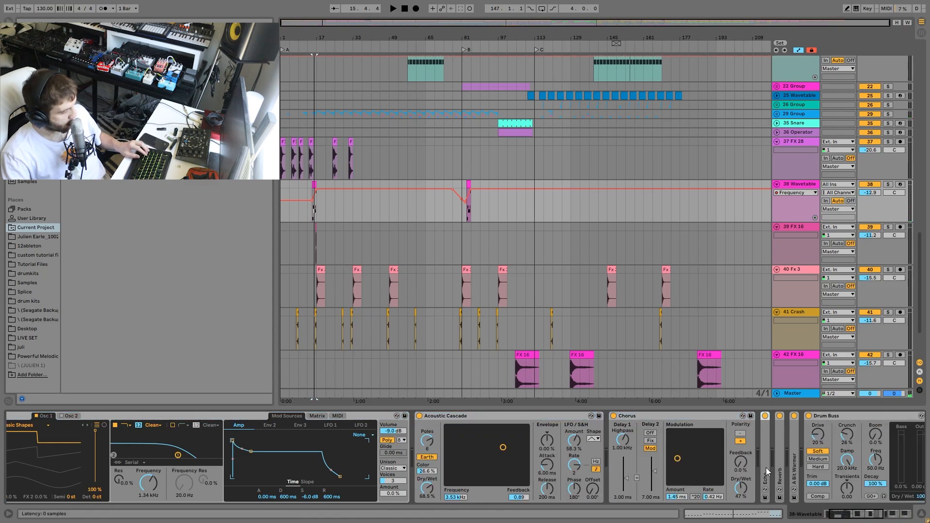
Play the arrangement from bar 15 again, fold the 38 Wavetable track and stop playback.
{"action": "key", "text": "space"}
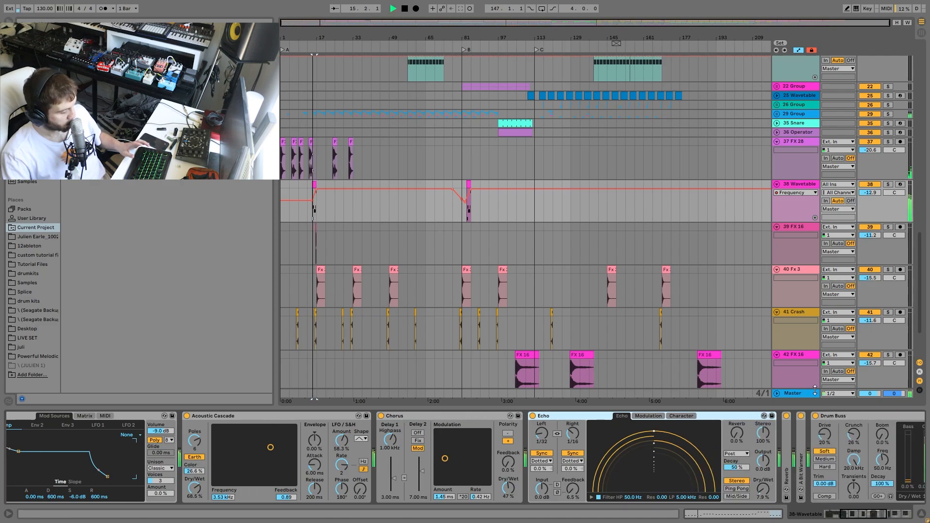
{"action": "scroll", "coordinate": [821, 473], "scroll_direction": "right", "scroll_amount": 5}
{"action": "scroll", "coordinate": [782, 465], "scroll_direction": "right", "scroll_amount": 3}
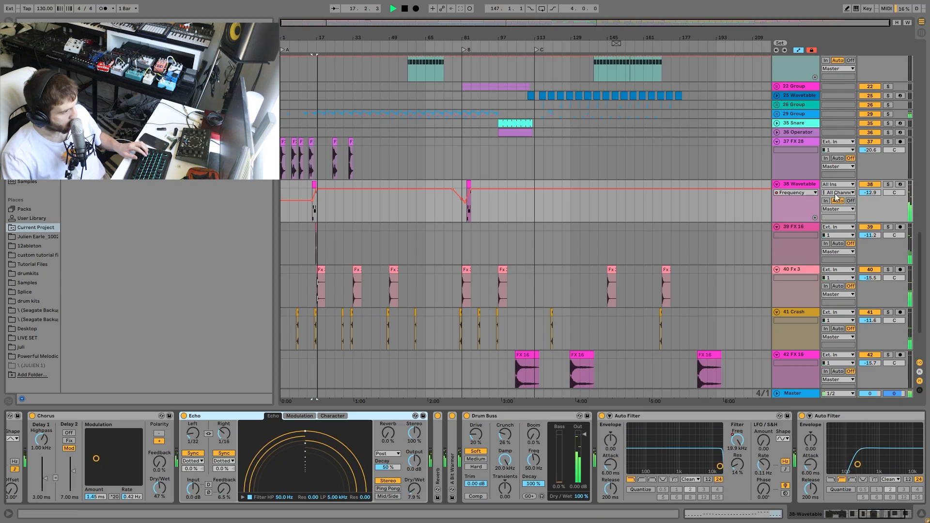
{"action": "left_click", "coordinate": [777, 184]}
{"action": "key", "text": "space"}
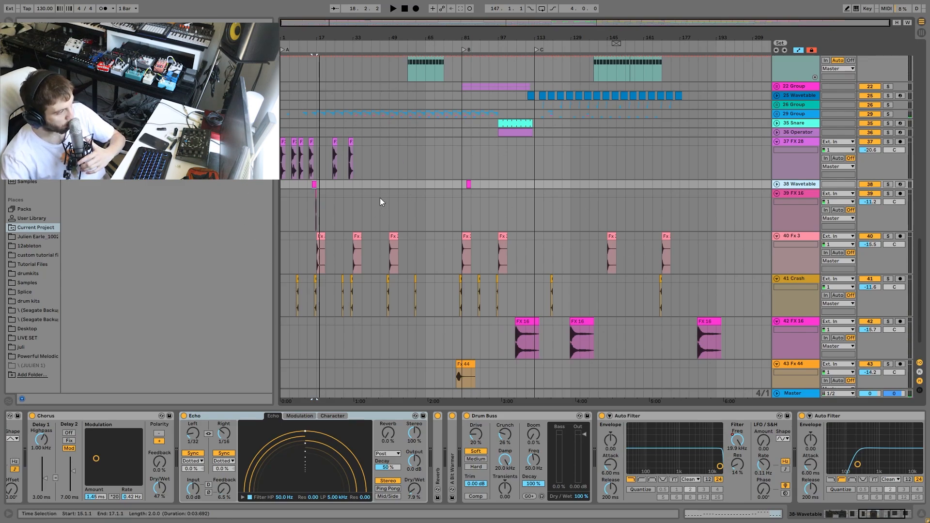
Place the insert marker at bar 141 on the 37 FX 28 track and play the full arrangement from there.
{"action": "scroll", "coordinate": [594, 293], "scroll_direction": "up", "scroll_amount": 5}
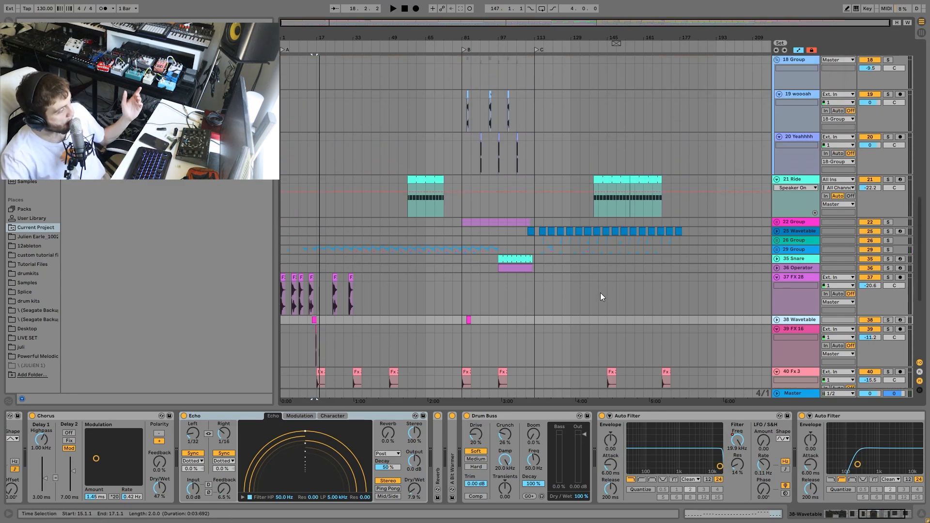
{"action": "left_click", "coordinate": [600, 293]}
{"action": "key", "text": "space"}
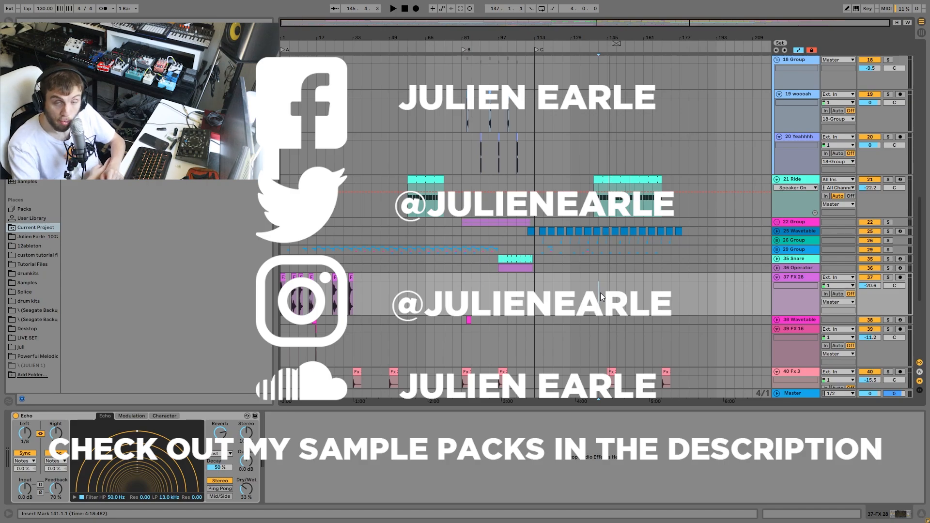
{"action": "scroll", "coordinate": [707, 279], "scroll_direction": "up", "scroll_amount": 5}
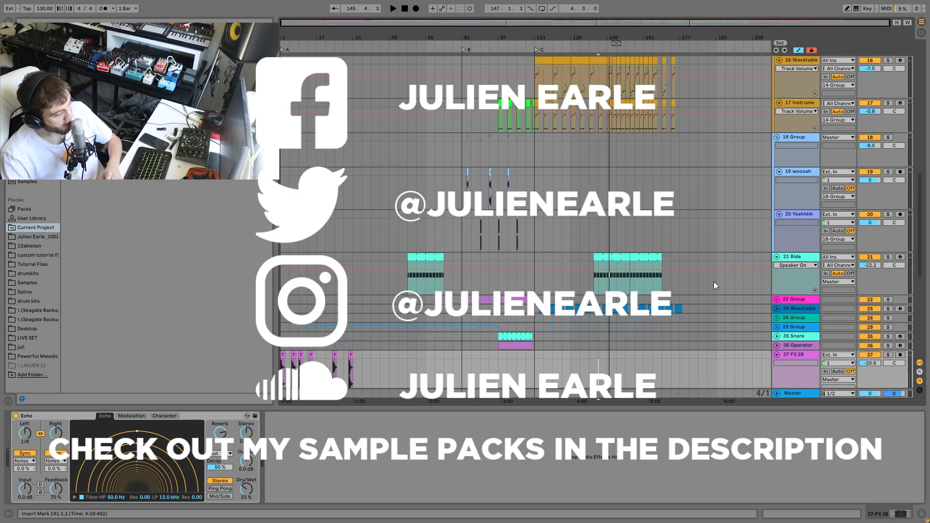
{"action": "scroll", "coordinate": [714, 285], "scroll_direction": "up", "scroll_amount": 1}
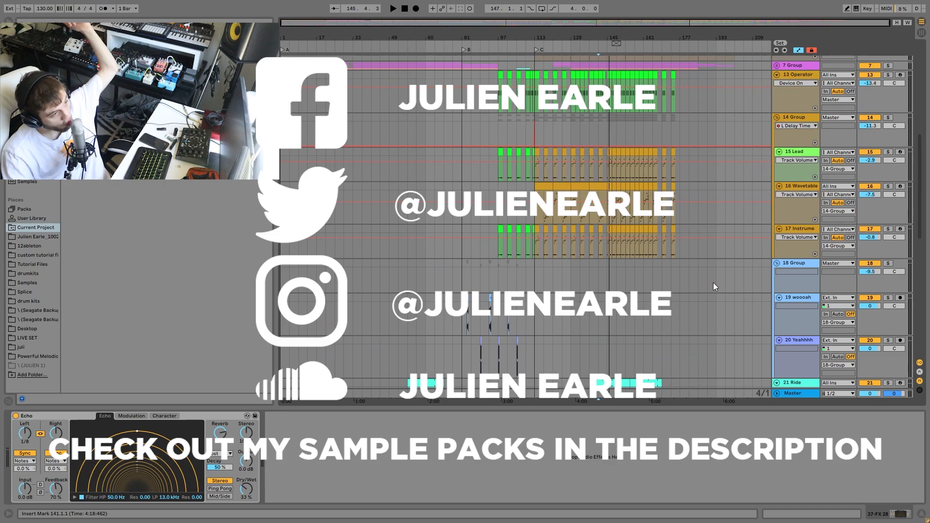